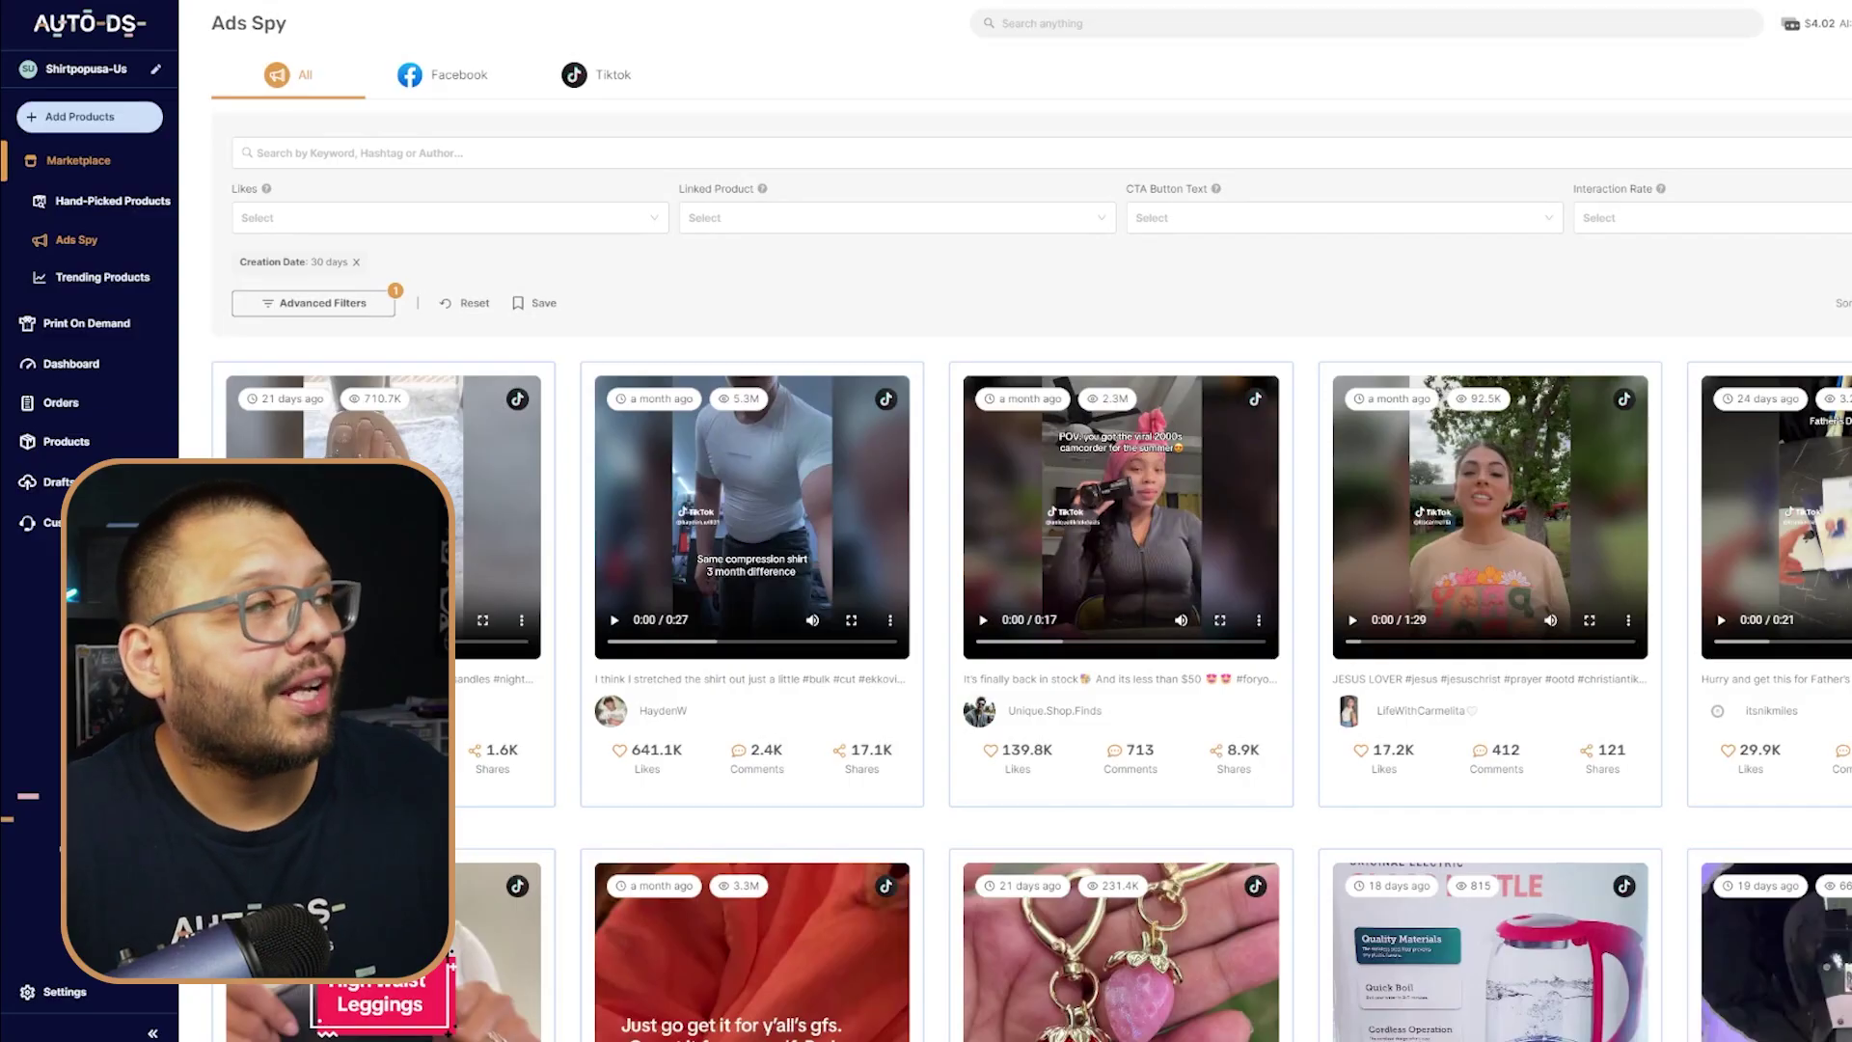
{"action": "scroll", "coordinate": [1032, 578], "scroll_direction": "down", "scroll_amount": 10}
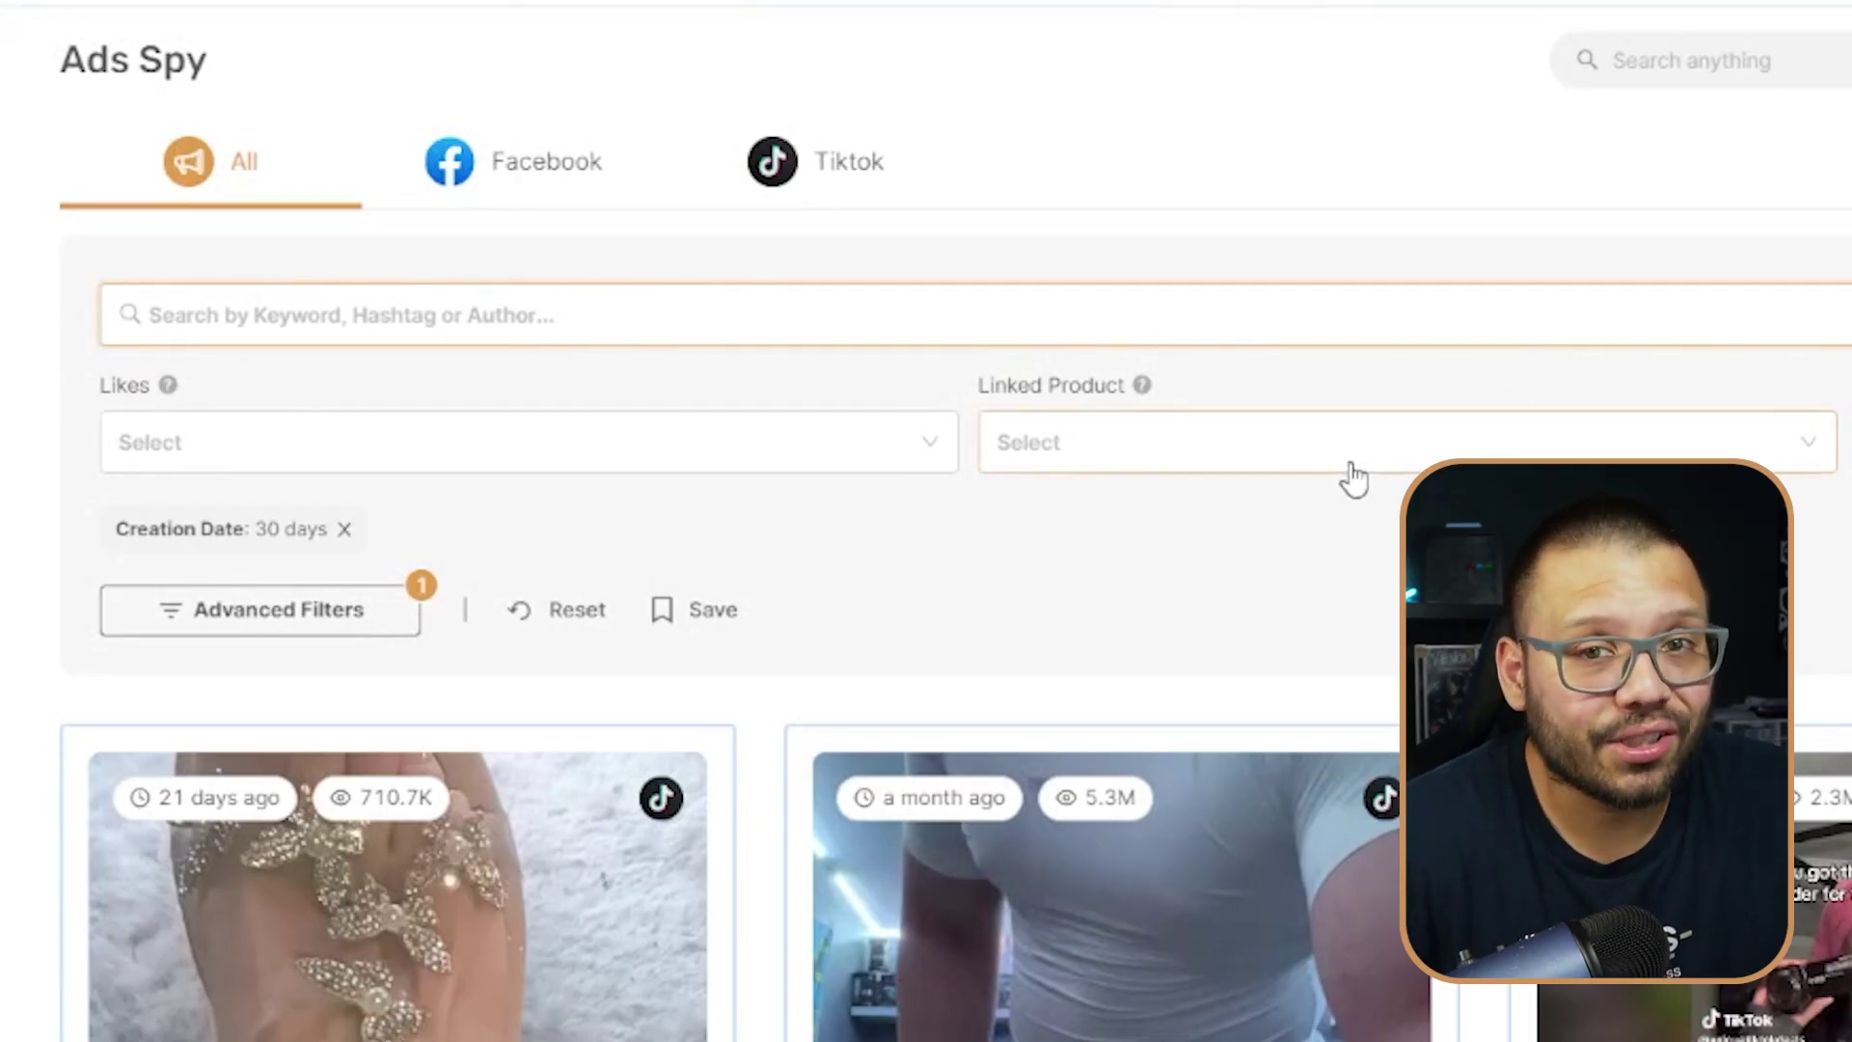
Review the Likes ranges and the Linked Product filter options
{"action": "left_click", "coordinate": [595, 434]}
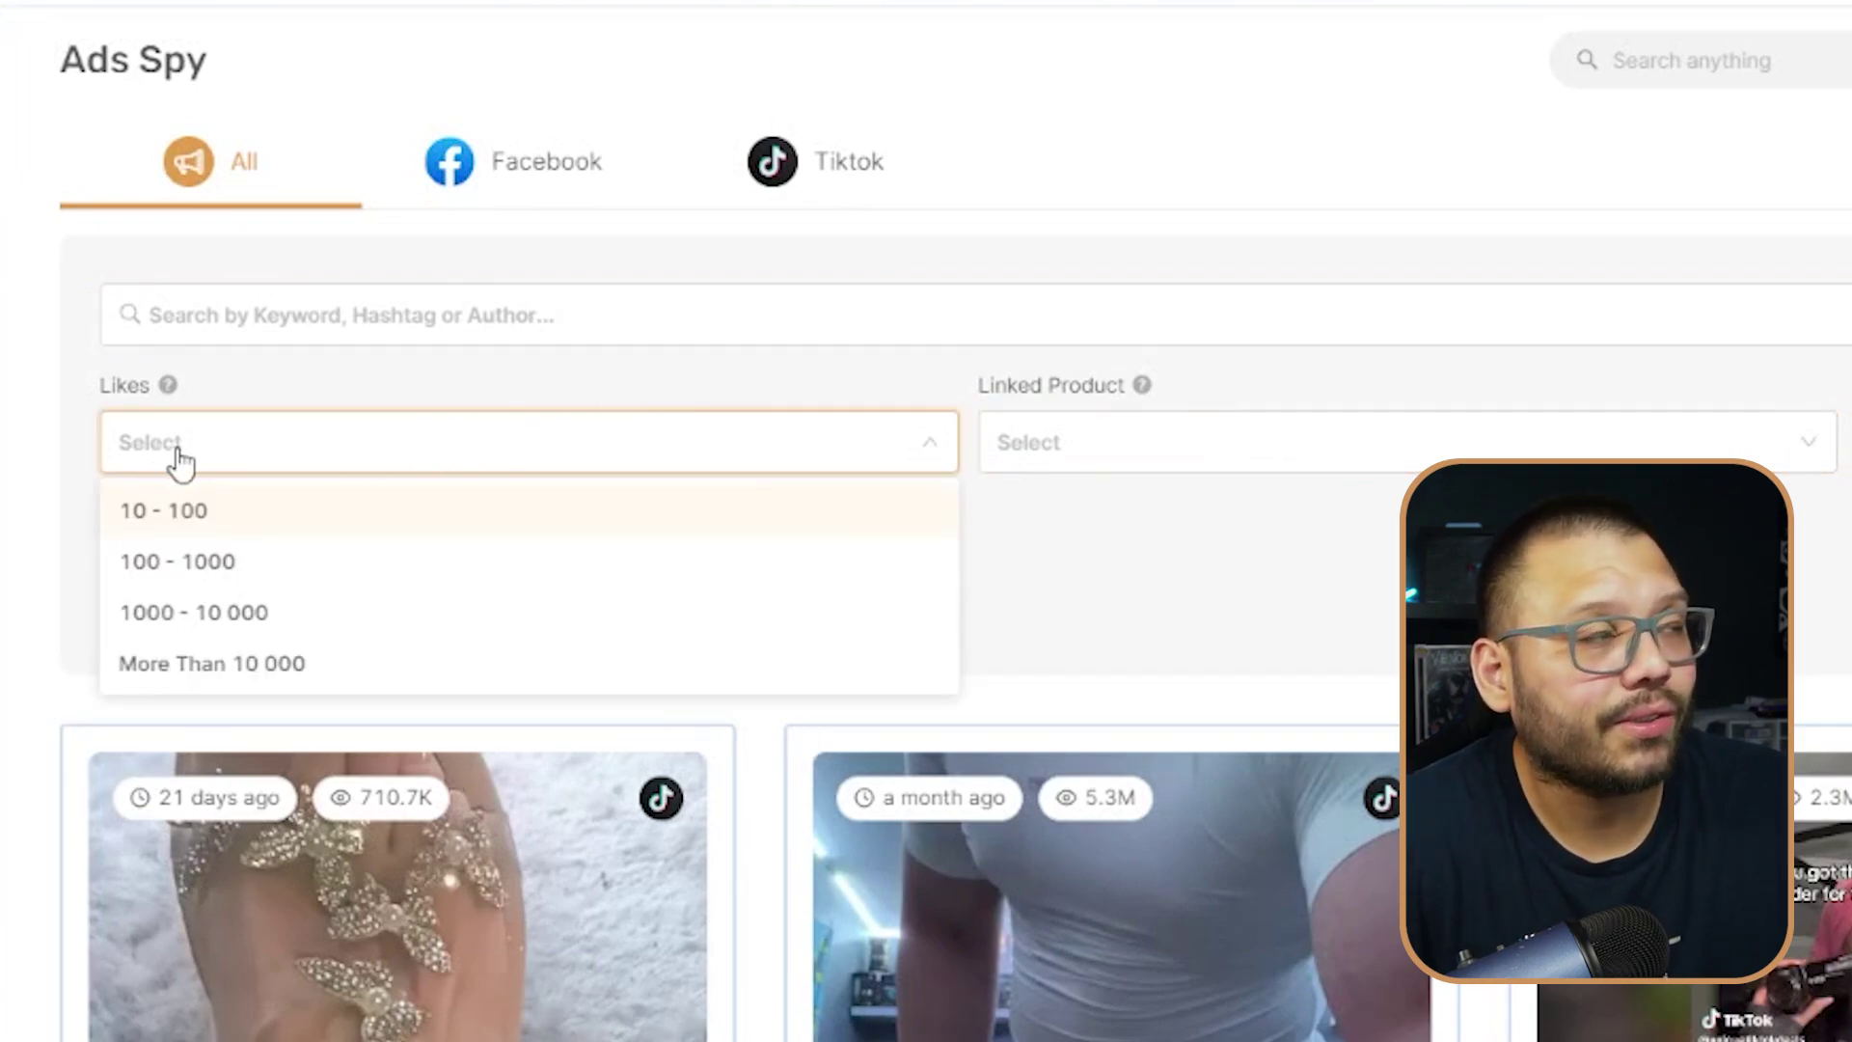
{"action": "left_click", "coordinate": [1173, 473]}
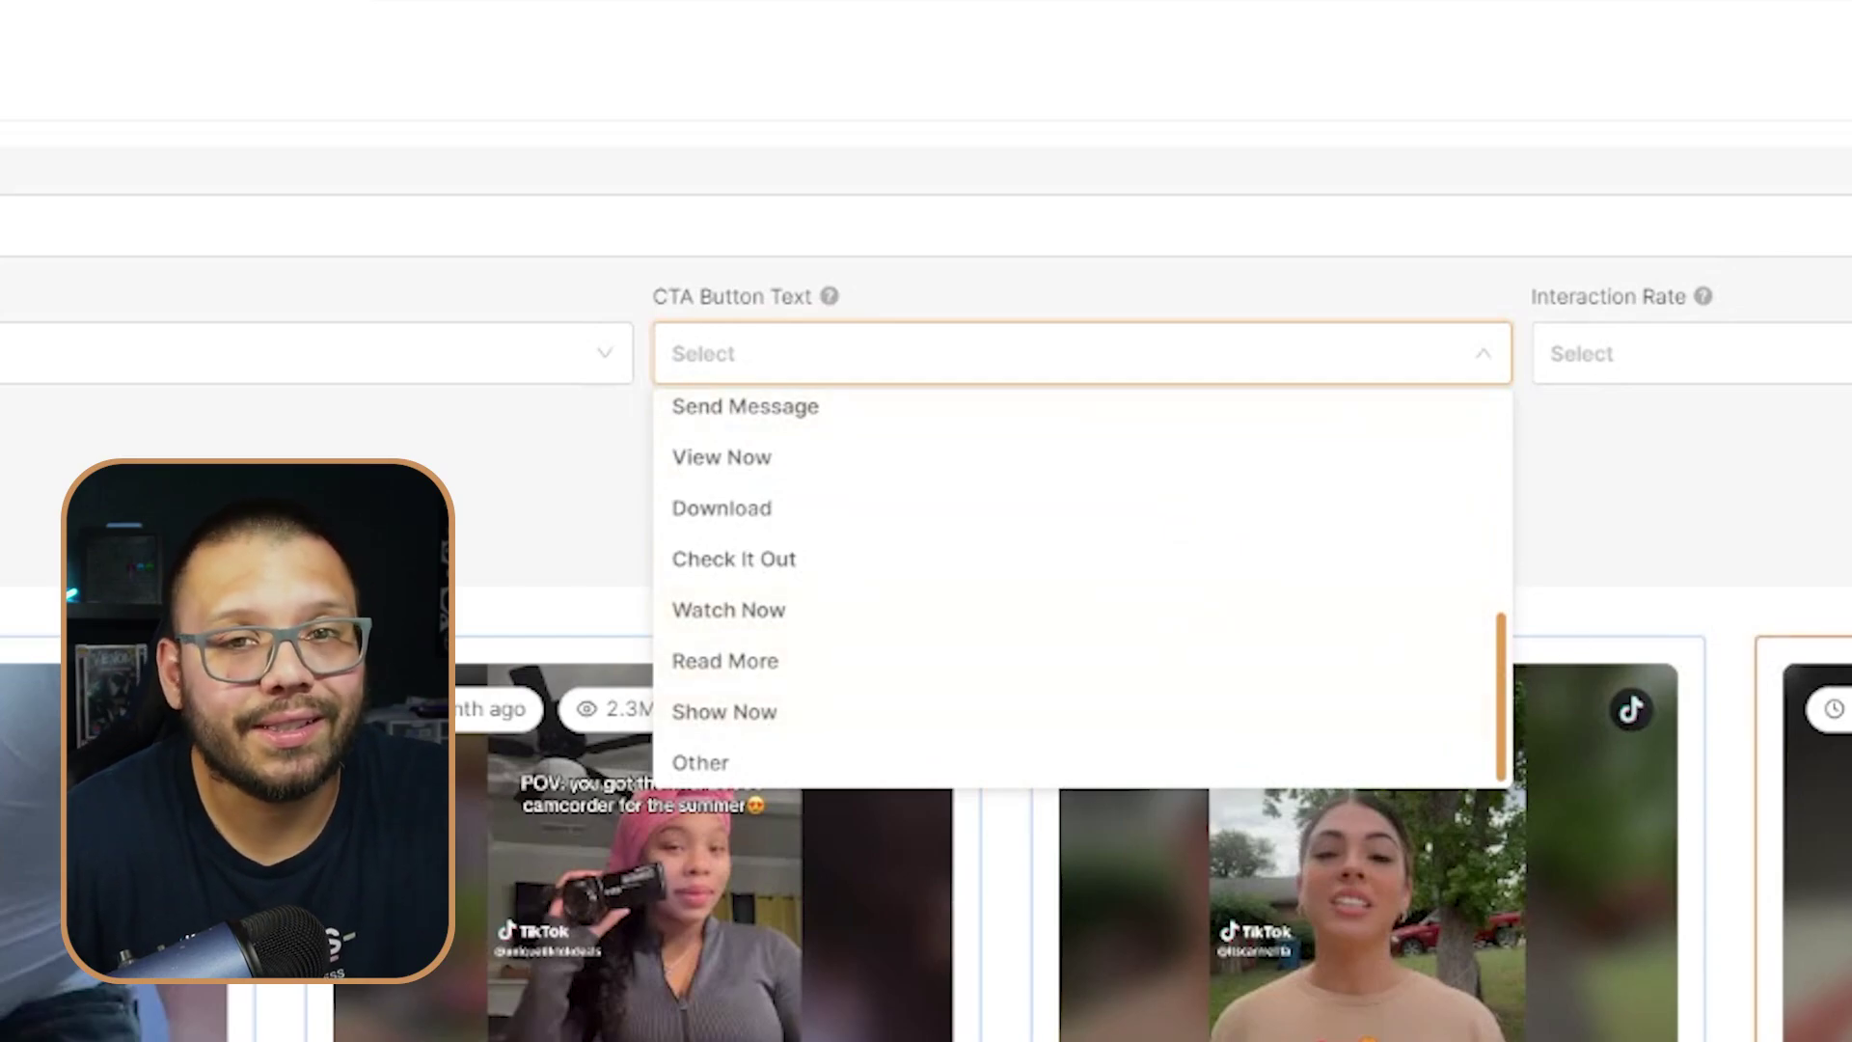
Close the call-to-action list and check the Interaction Rate filter options
{"action": "left_click", "coordinate": [1499, 353]}
{"action": "left_click", "coordinate": [1530, 351]}
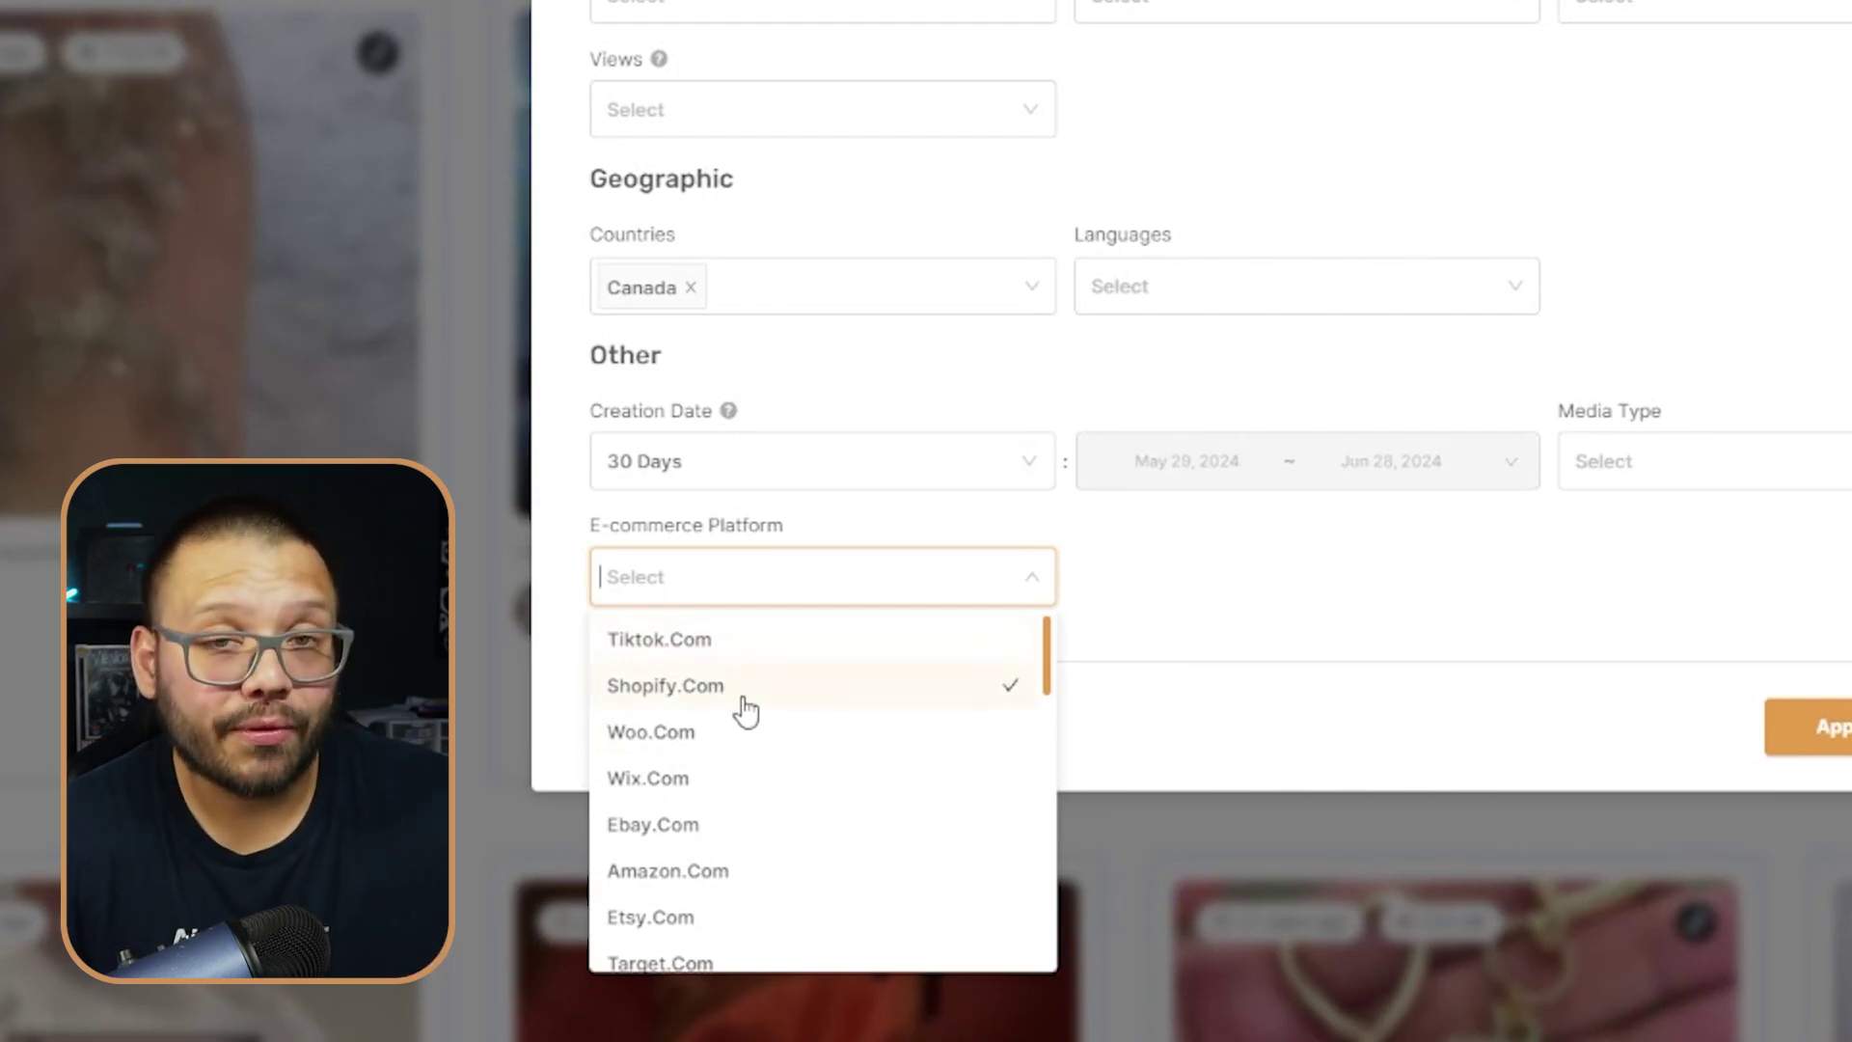
Scroll down through the filter options on the Ads Spy page
{"action": "scroll", "coordinate": [743, 762], "scroll_direction": "down", "scroll_amount": 2}
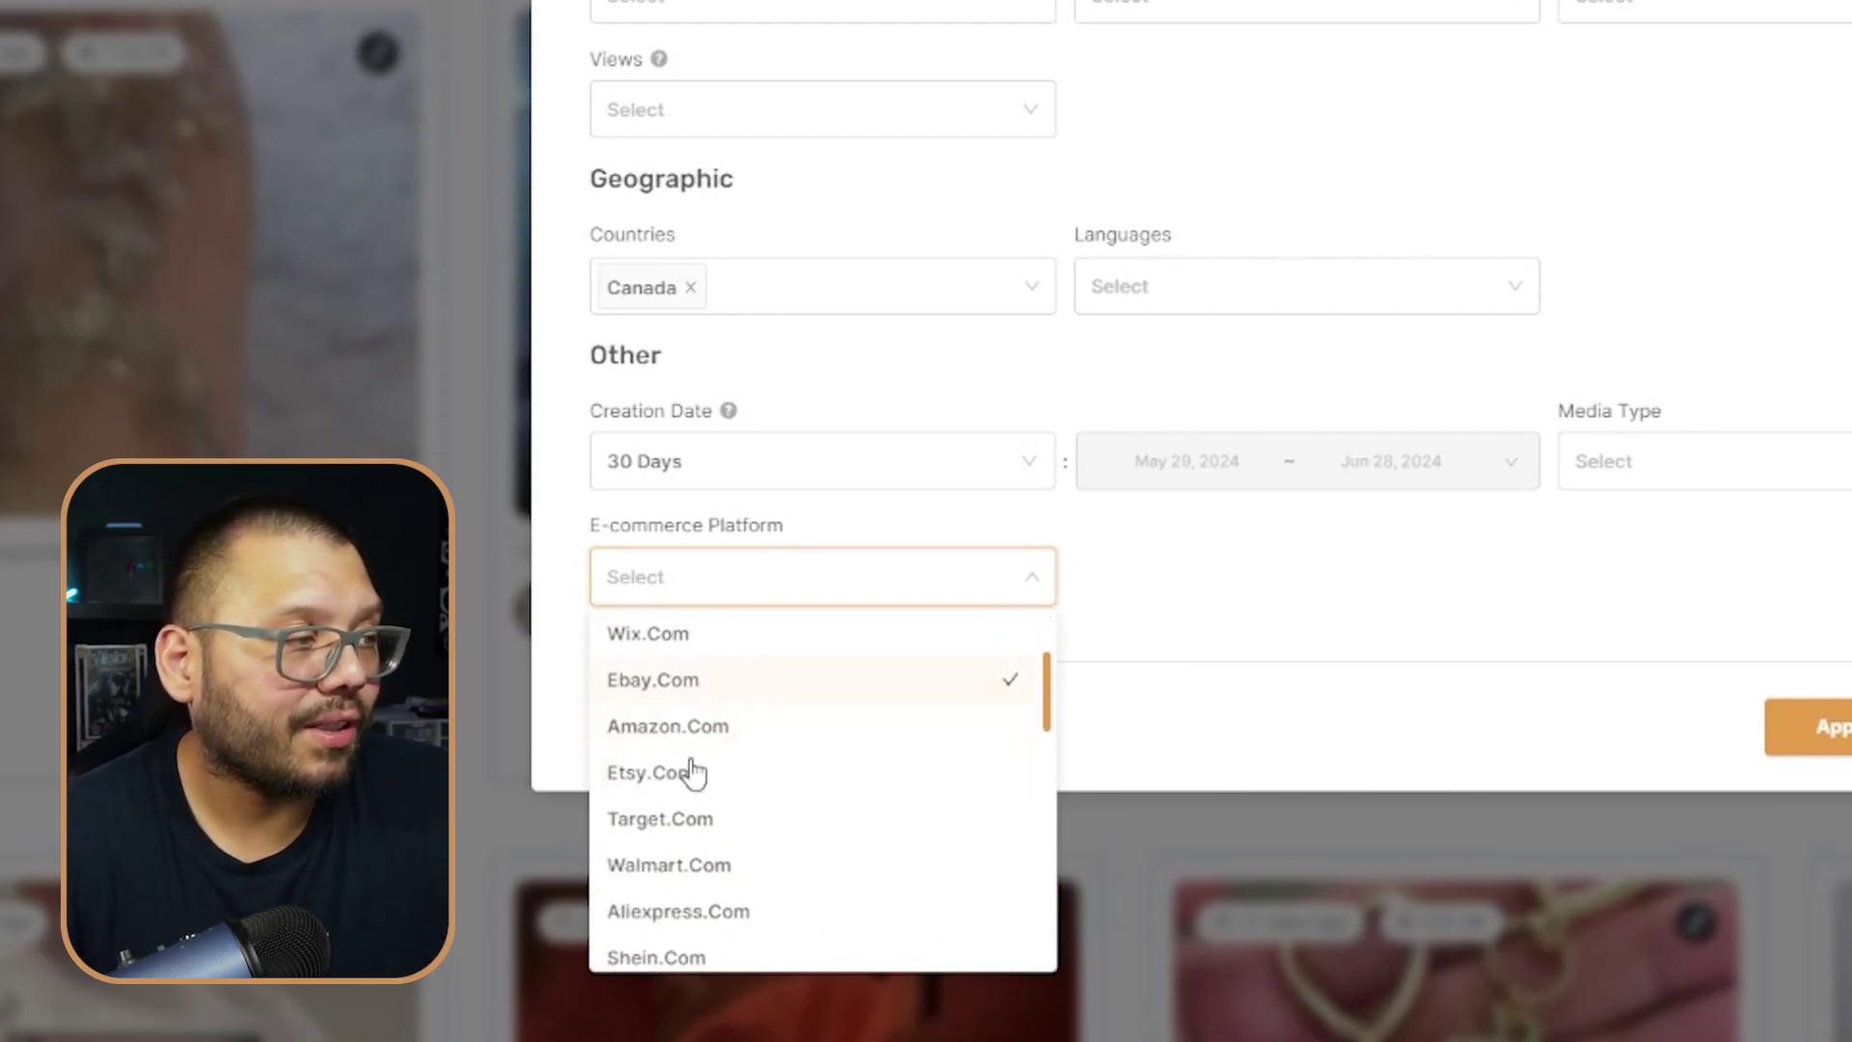
{"action": "scroll", "coordinate": [714, 868], "scroll_direction": "down", "scroll_amount": 4}
{"action": "scroll", "coordinate": [743, 777], "scroll_direction": "down", "scroll_amount": 2}
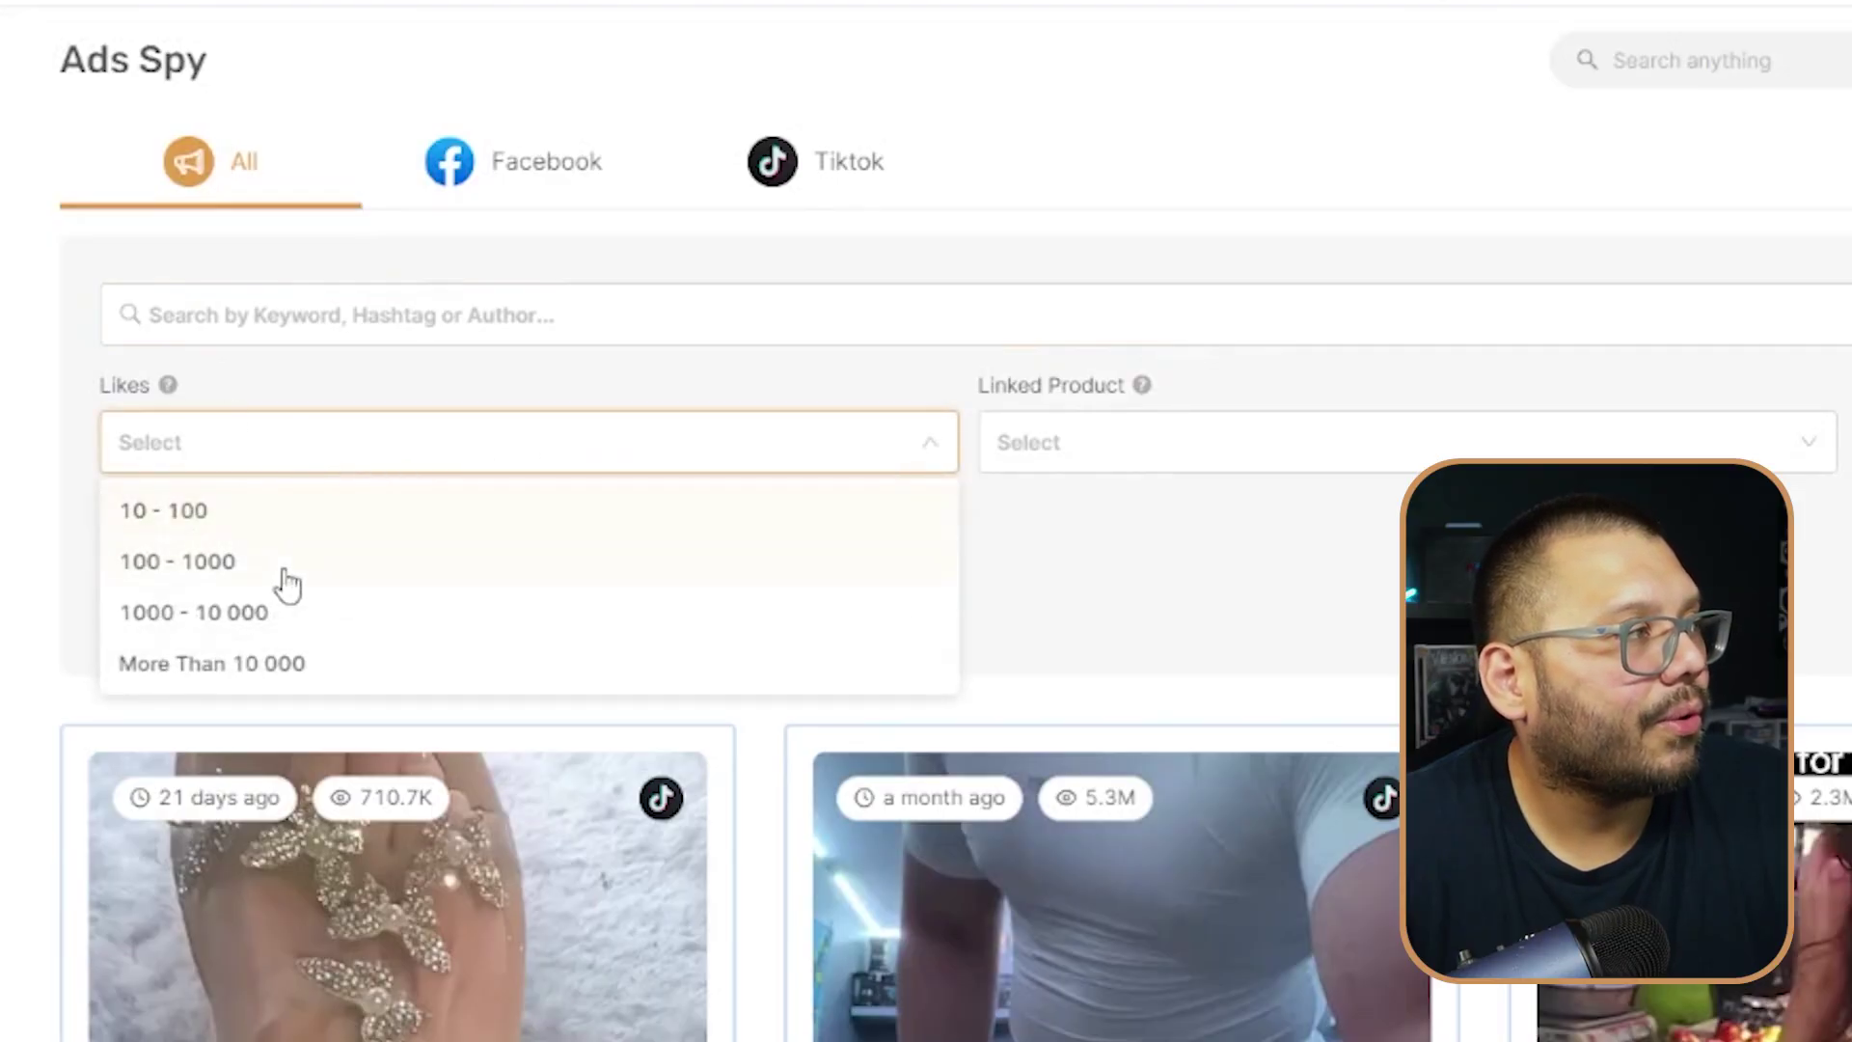
Filter ads to 100 - 1000 likes, search 'dog toy', then trim the keyword to 'dog'
{"action": "left_click", "coordinate": [187, 573]}
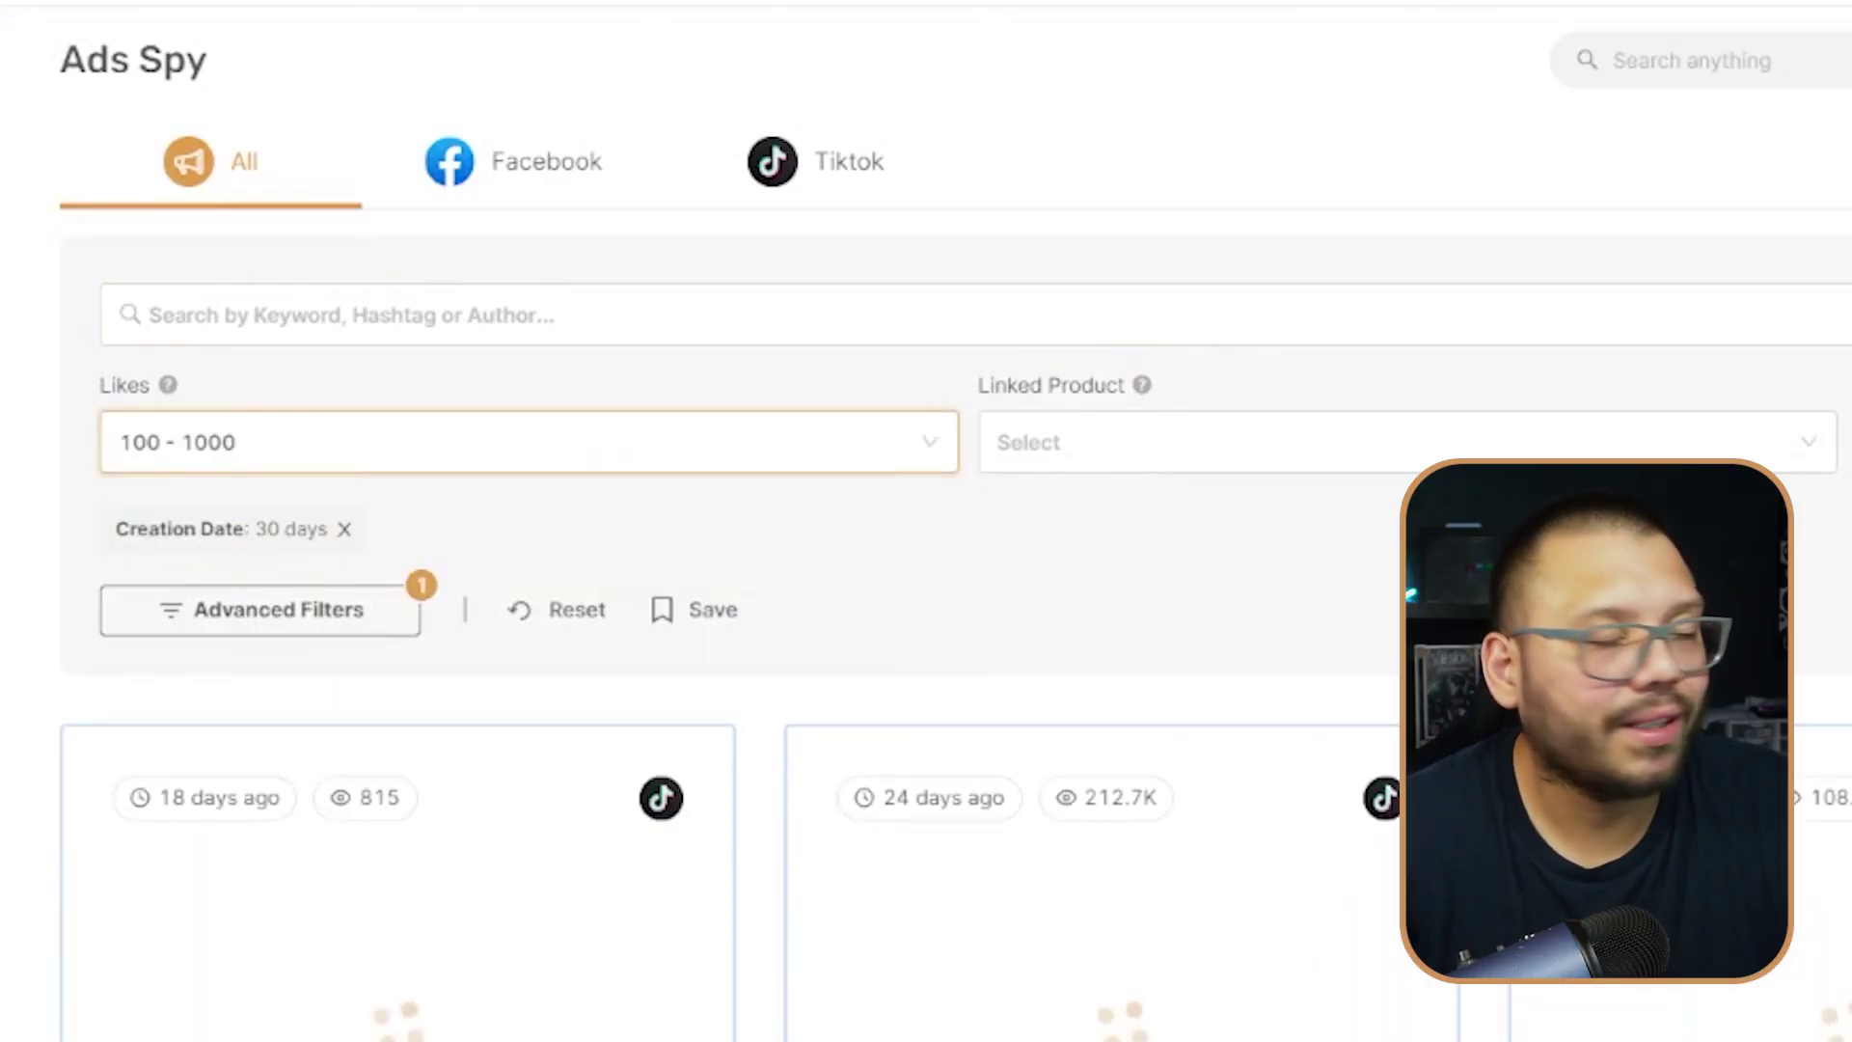
{"action": "left_click", "coordinate": [248, 313]}
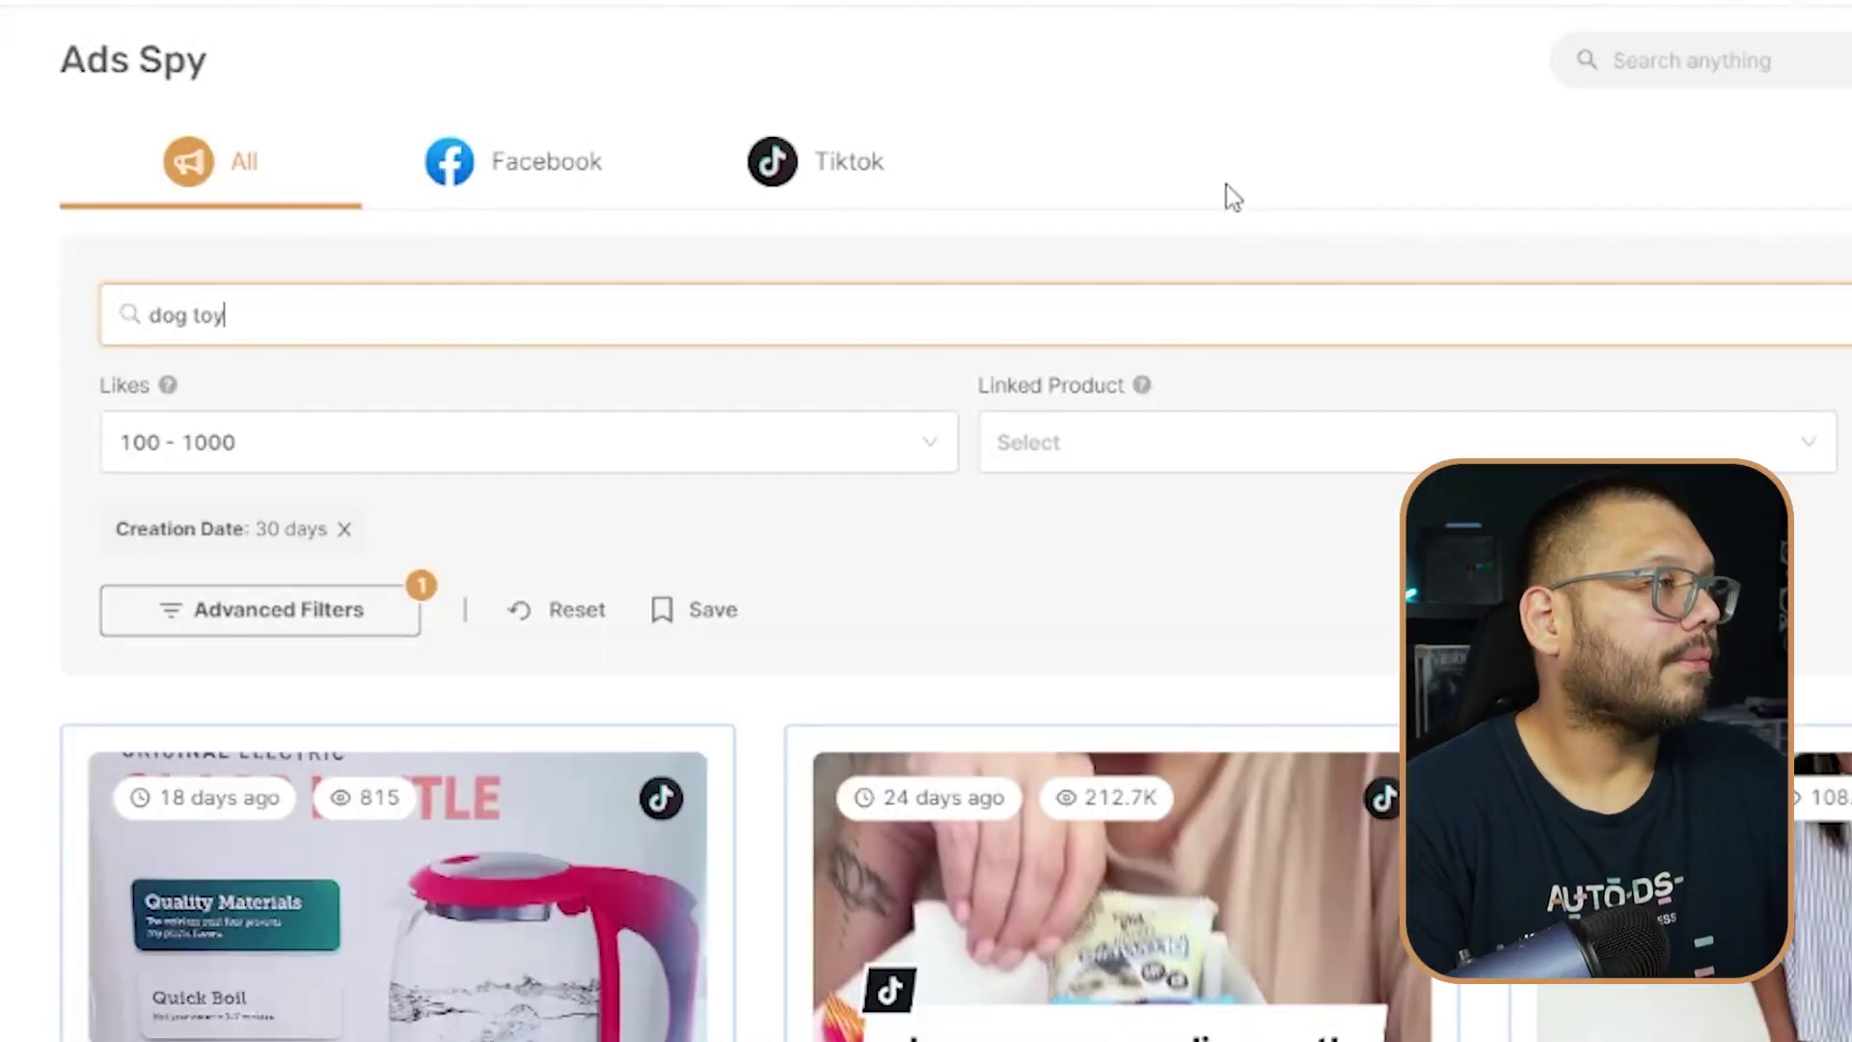
{"action": "key", "text": "Return"}
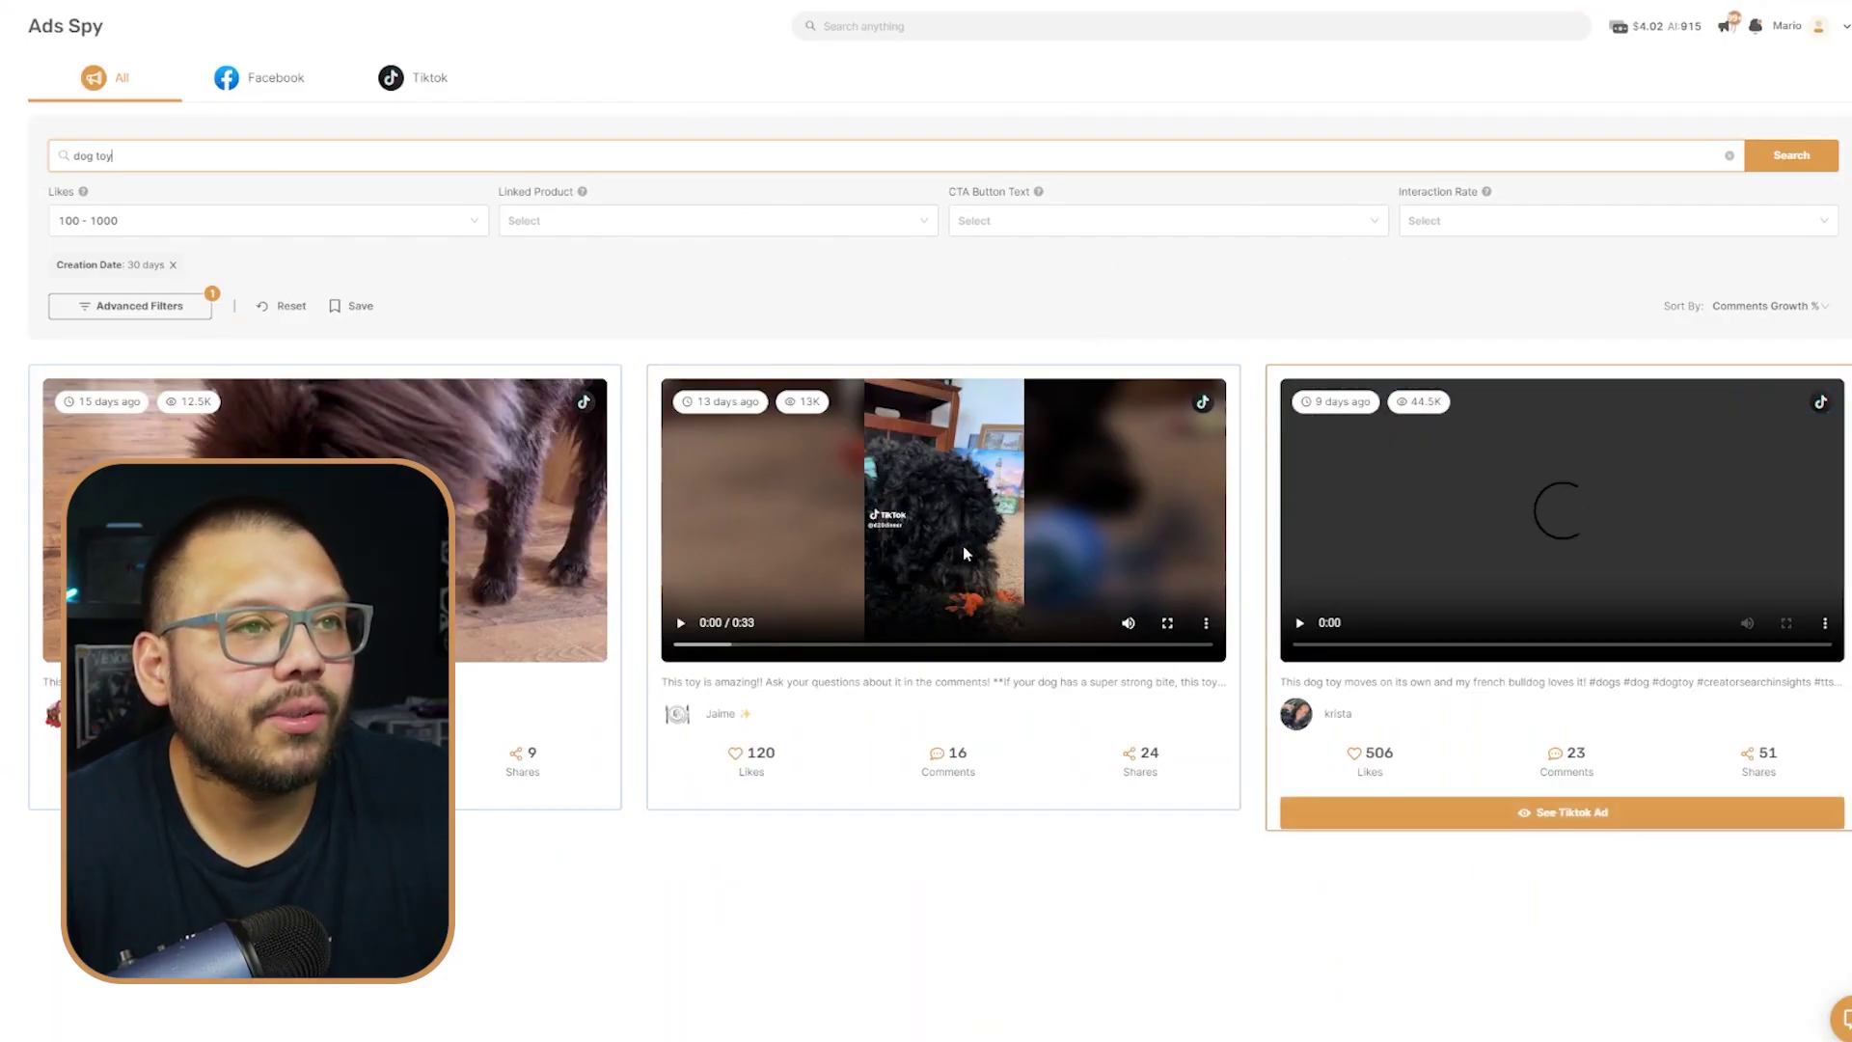
{"action": "key", "text": "ctrl+shift+Left"}
{"action": "key", "text": "BackSpace"}
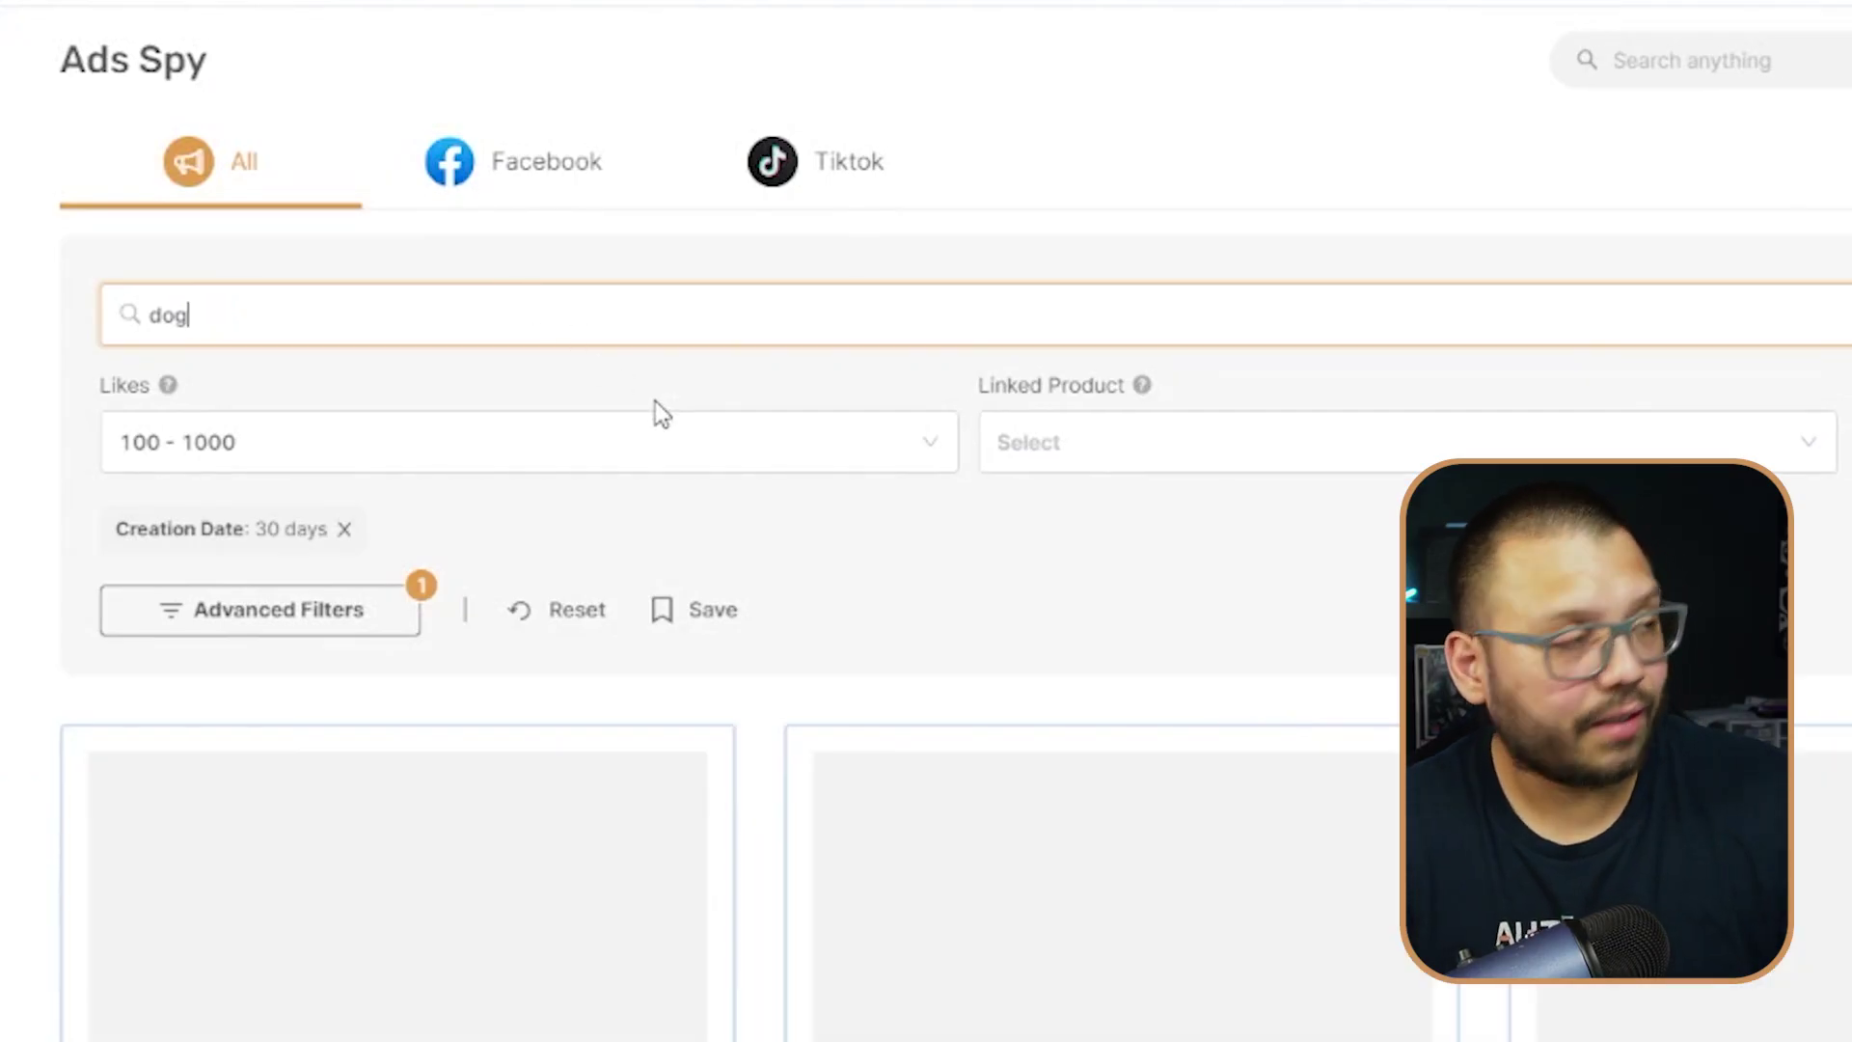
Play My Slushy Pro's pet splash pad ad video muted, pause it, and note its 189 likes
{"action": "scroll", "coordinate": [1058, 583], "scroll_direction": "down", "scroll_amount": 10}
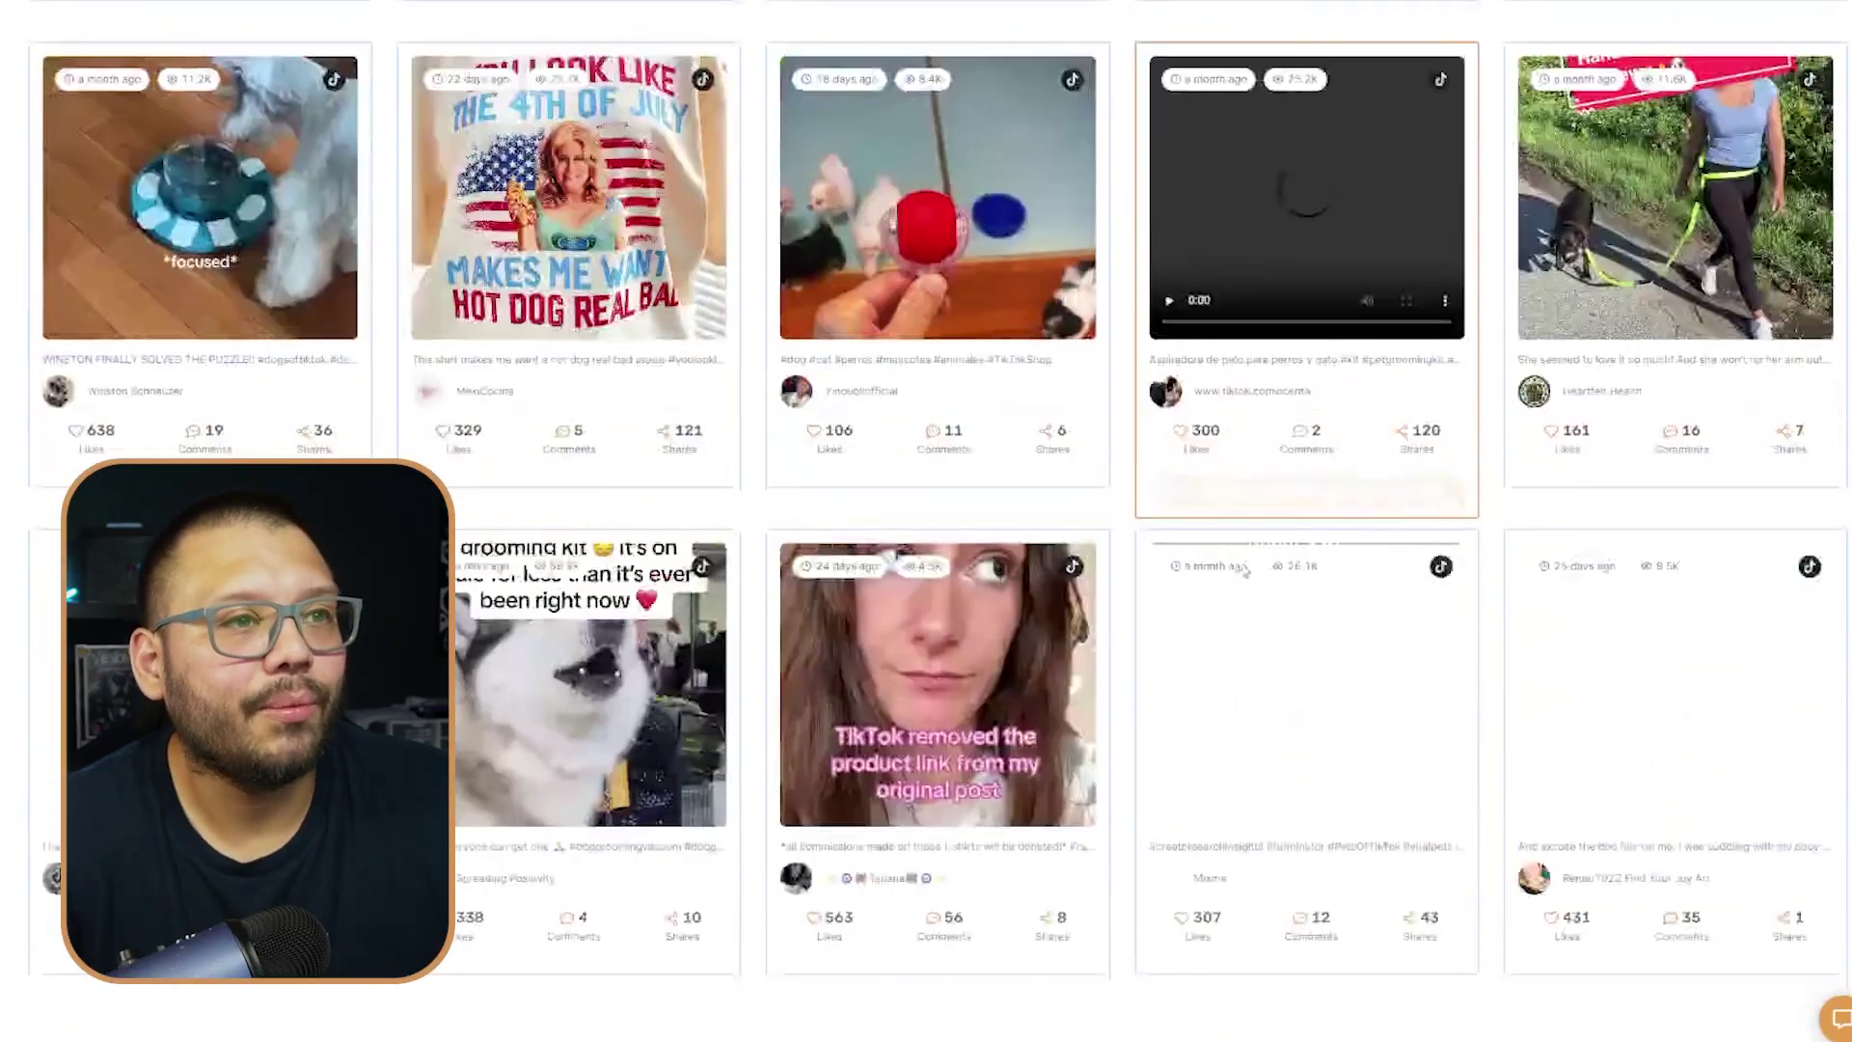
{"action": "scroll", "coordinate": [1142, 564], "scroll_direction": "down", "scroll_amount": 3}
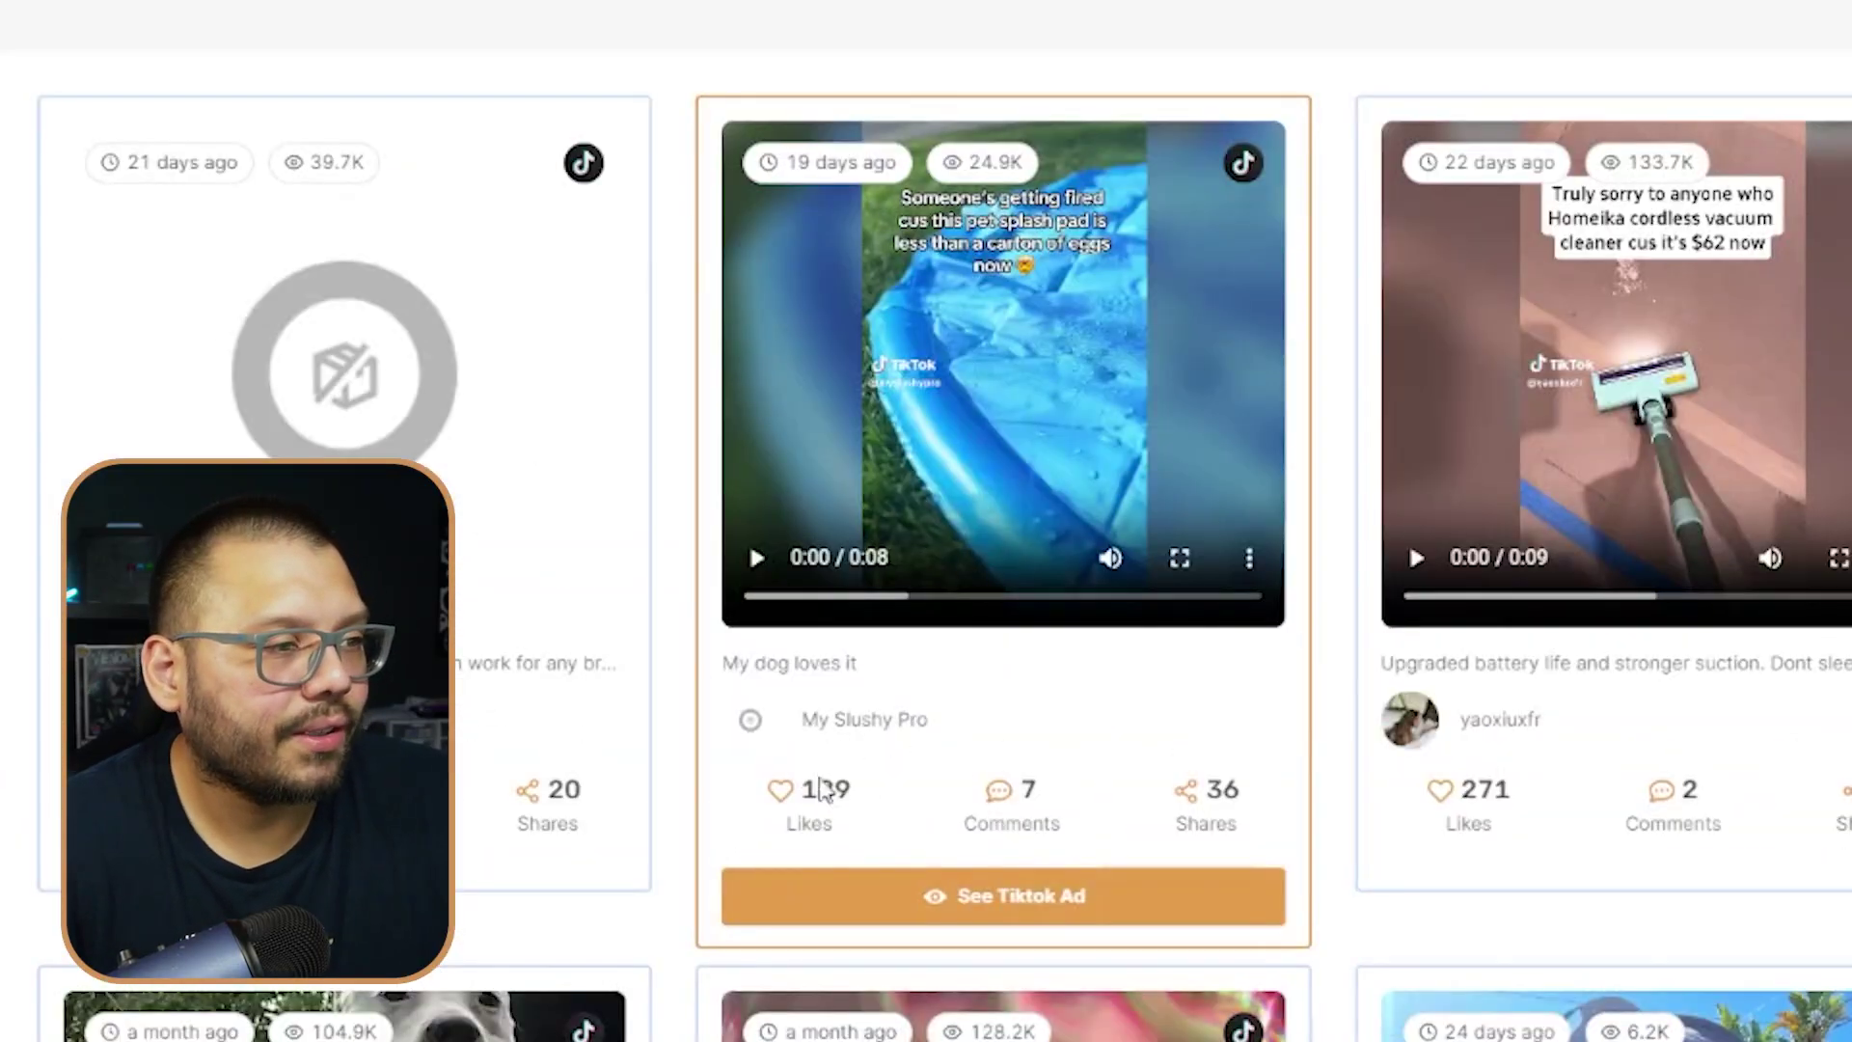
{"action": "left_click_drag", "start_coordinate": [802, 719], "coordinate": [997, 715]}
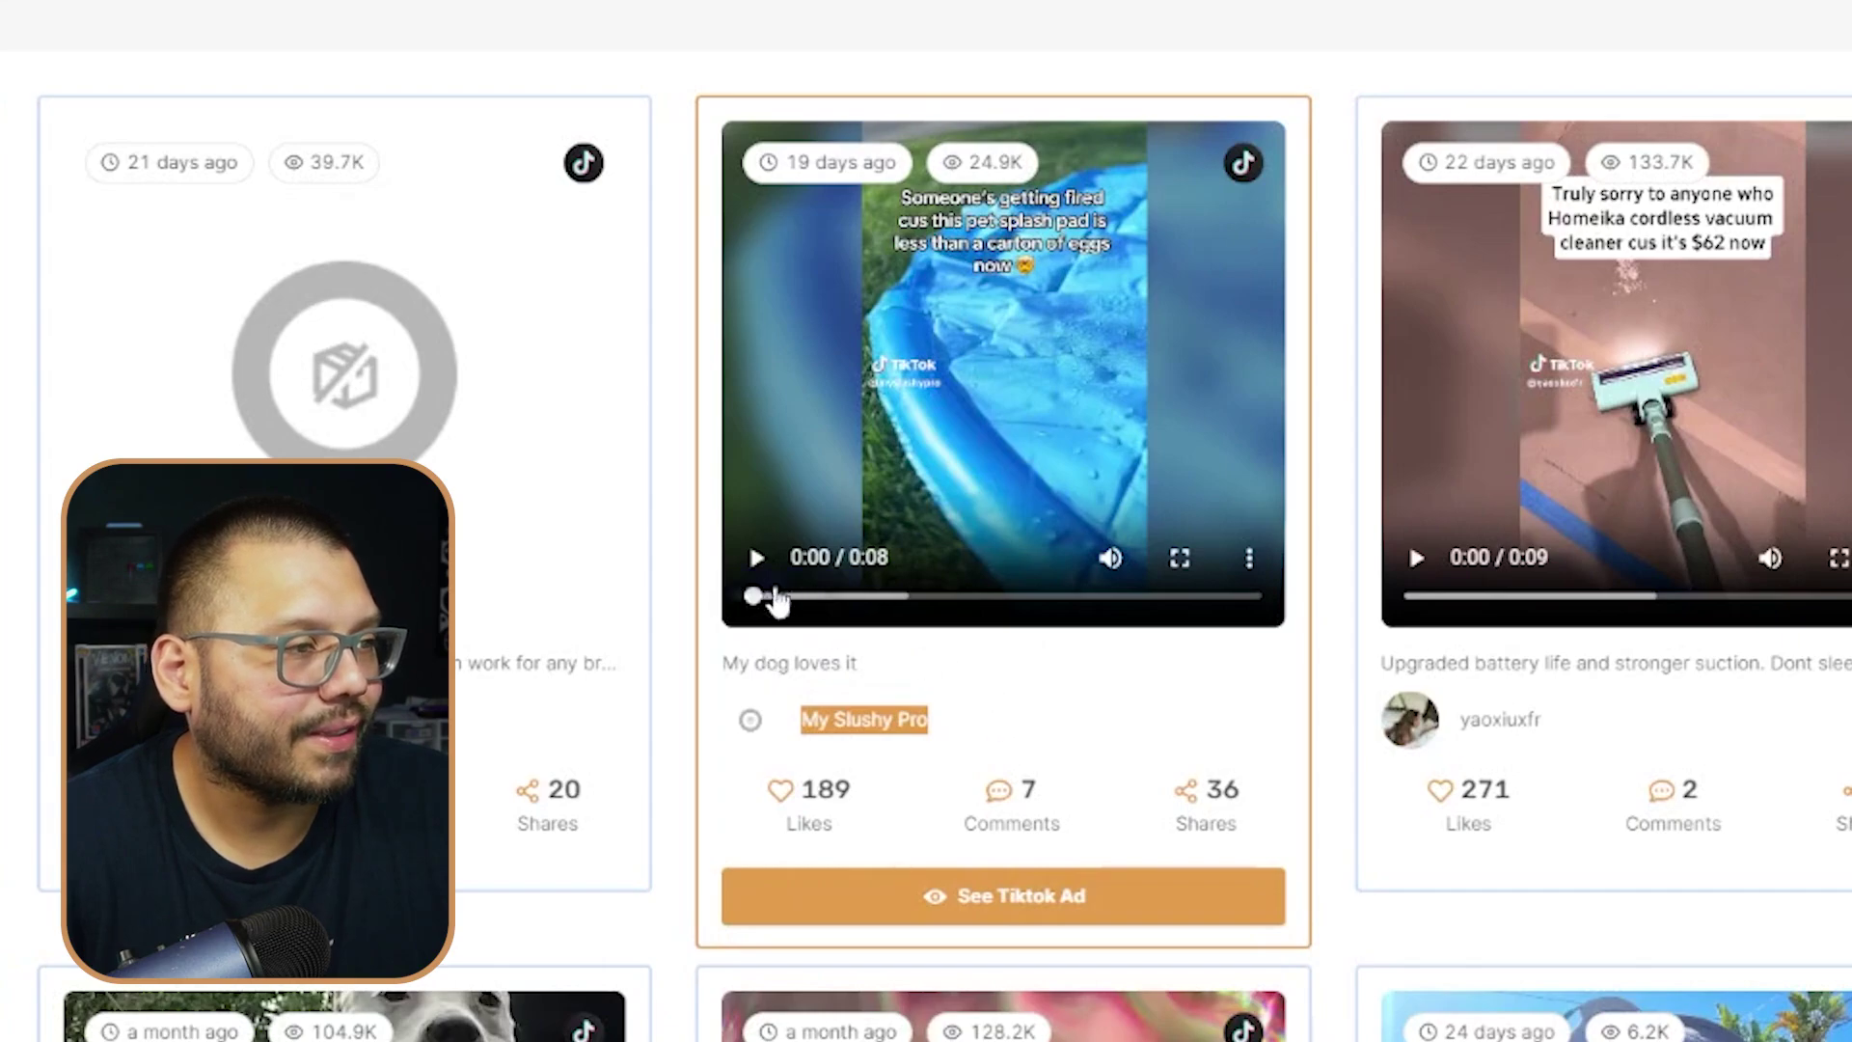
{"action": "left_click", "coordinate": [756, 557]}
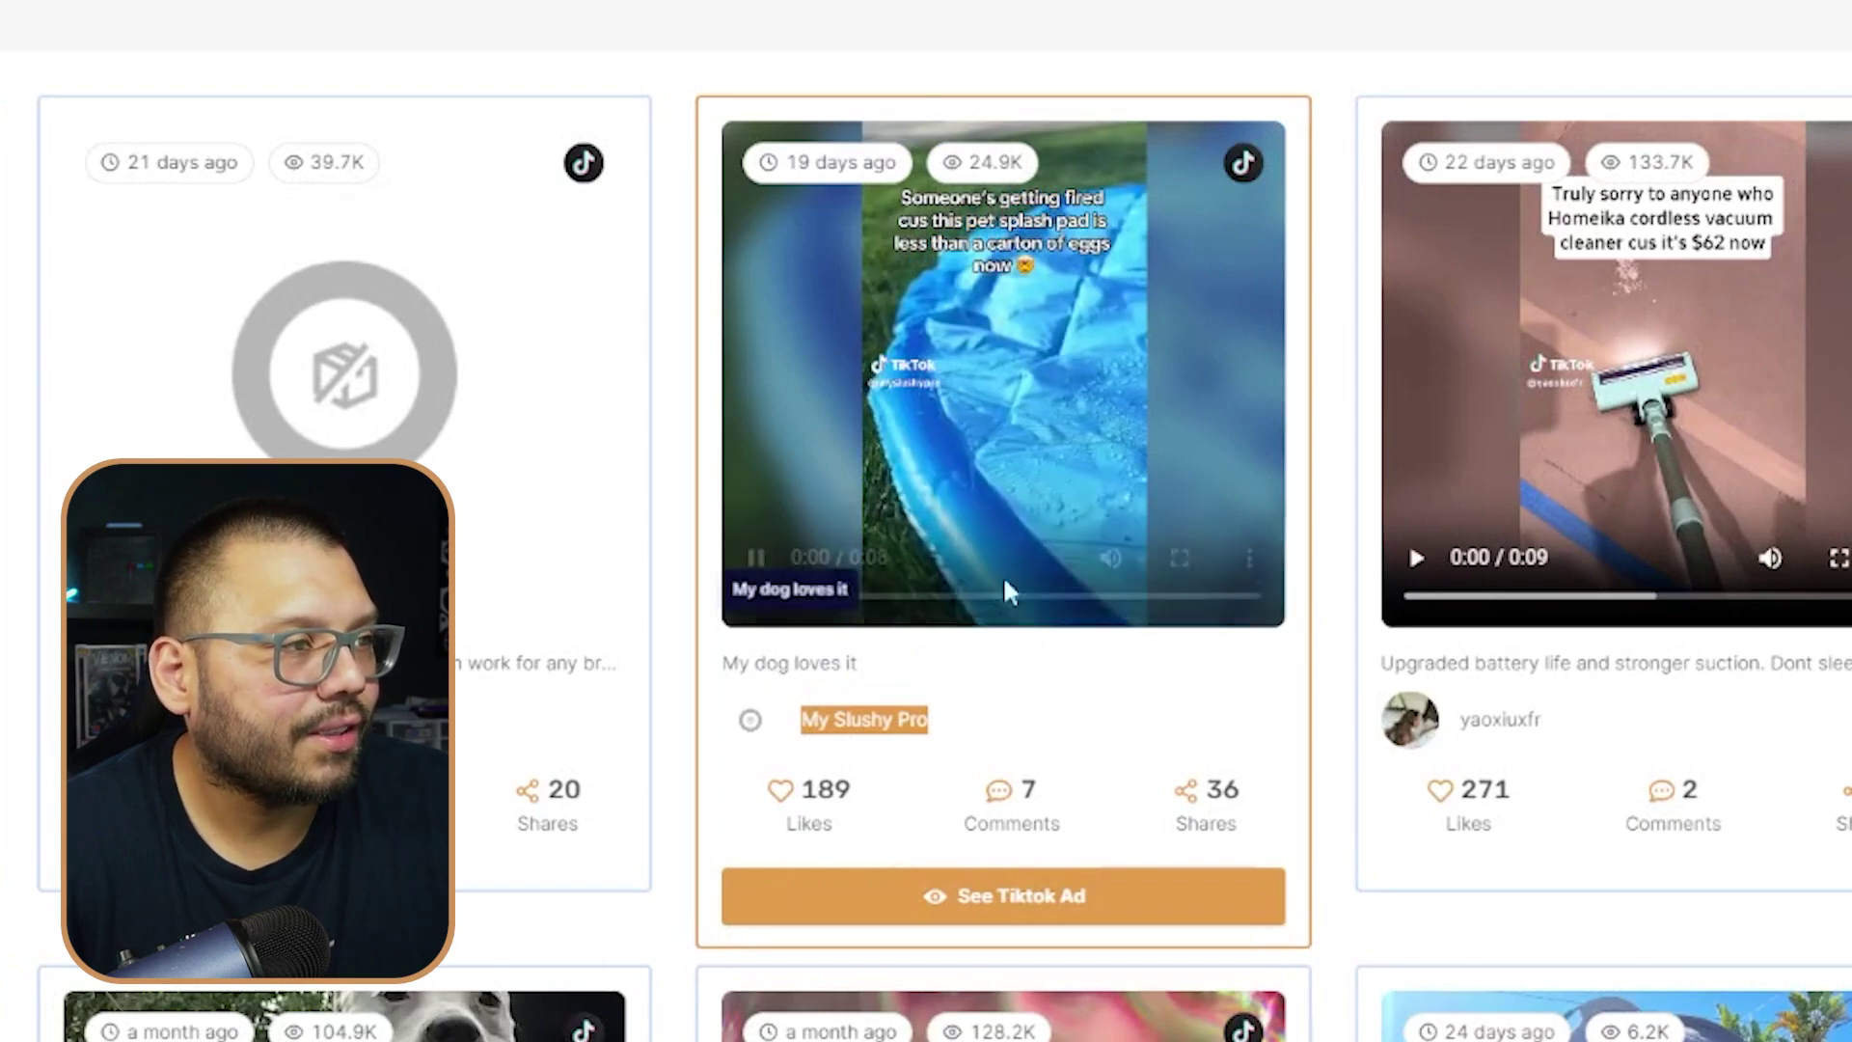
{"action": "left_click", "coordinate": [1107, 556]}
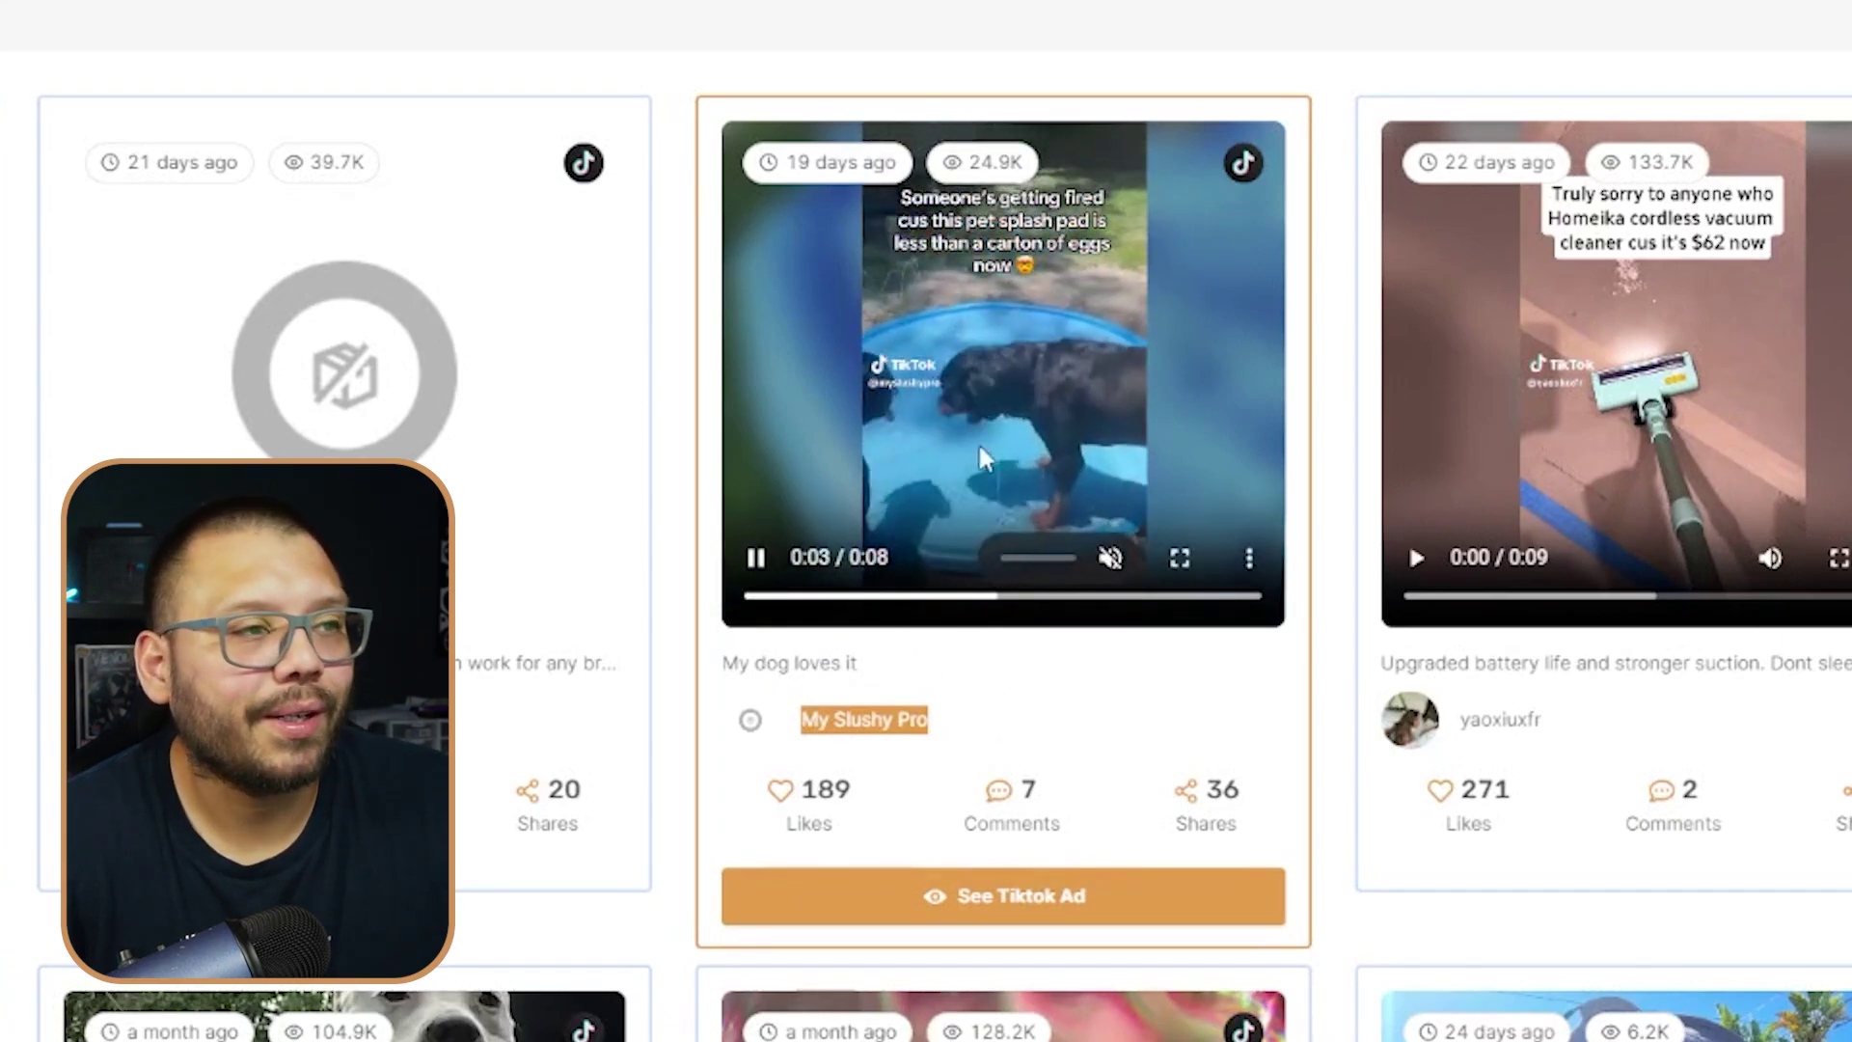
{"action": "left_click", "coordinate": [762, 558]}
{"action": "double_click", "coordinate": [826, 789]}
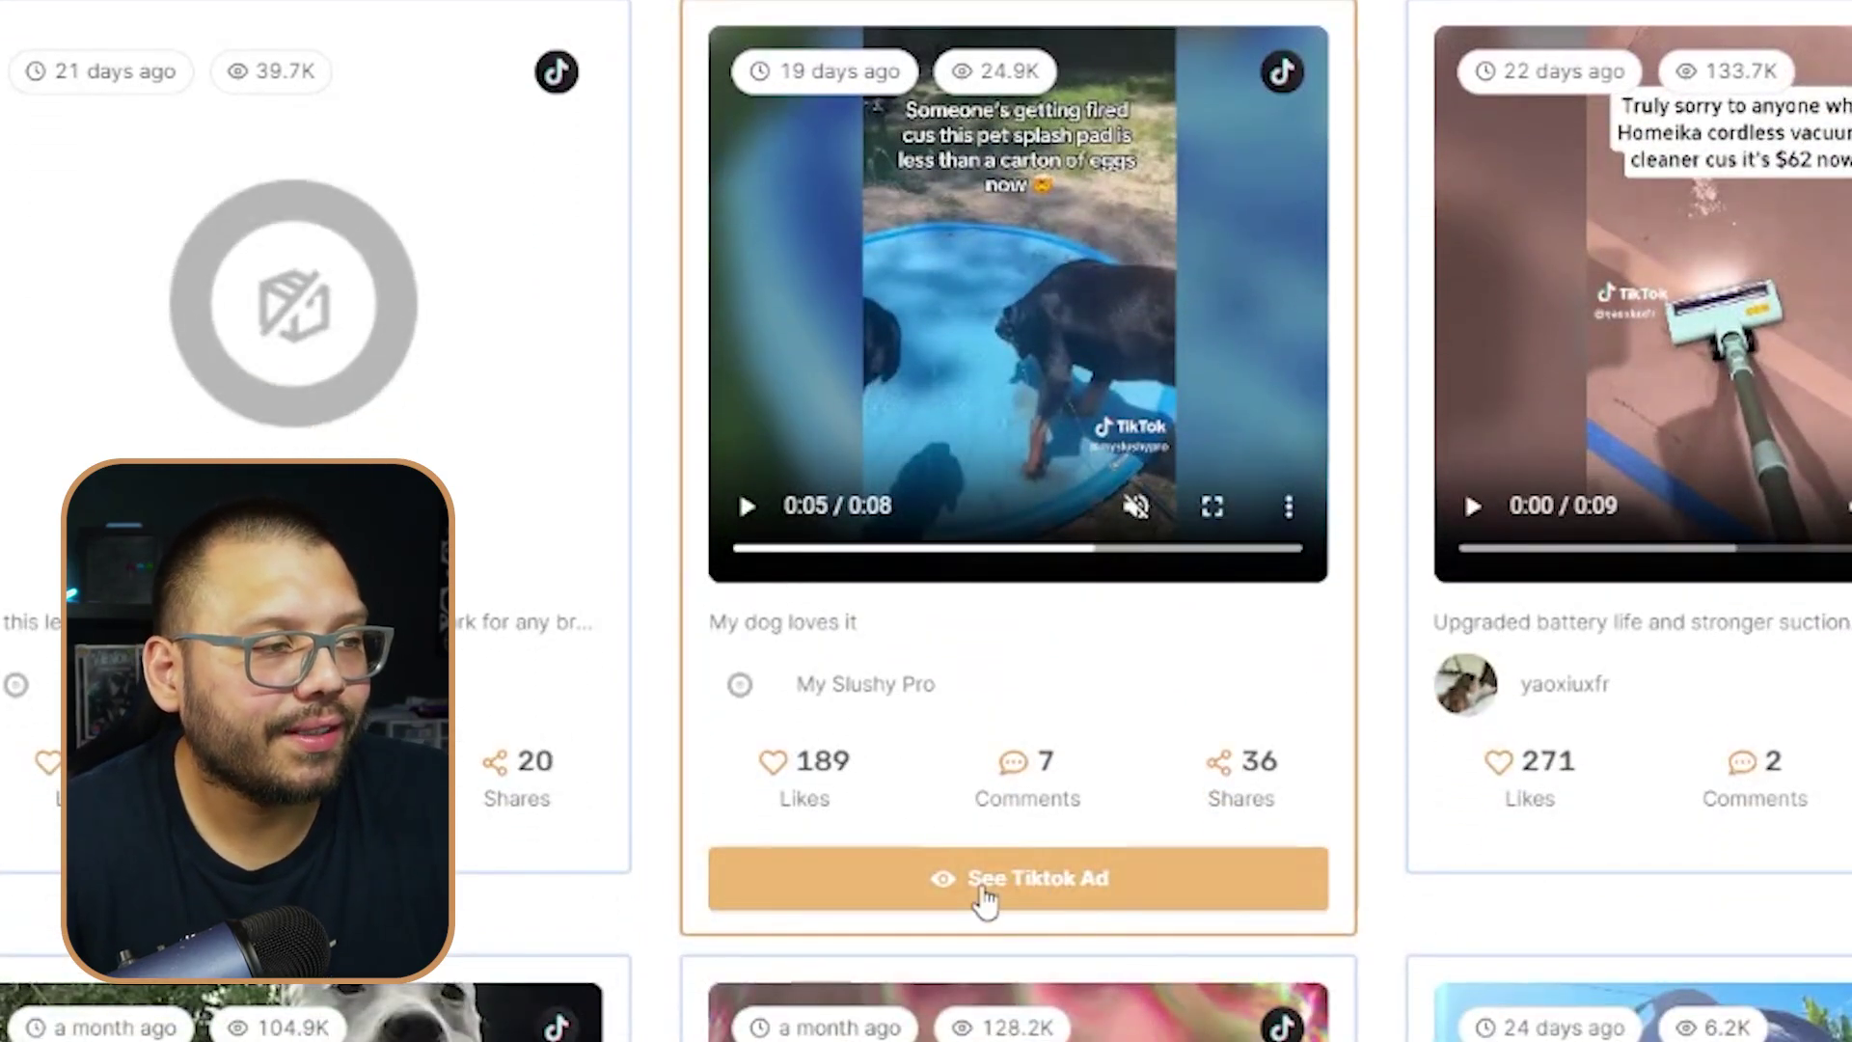
Open the splash pad ad's detailed statistics, then show more ads from My Slushy Pro
{"action": "left_click", "coordinate": [982, 883]}
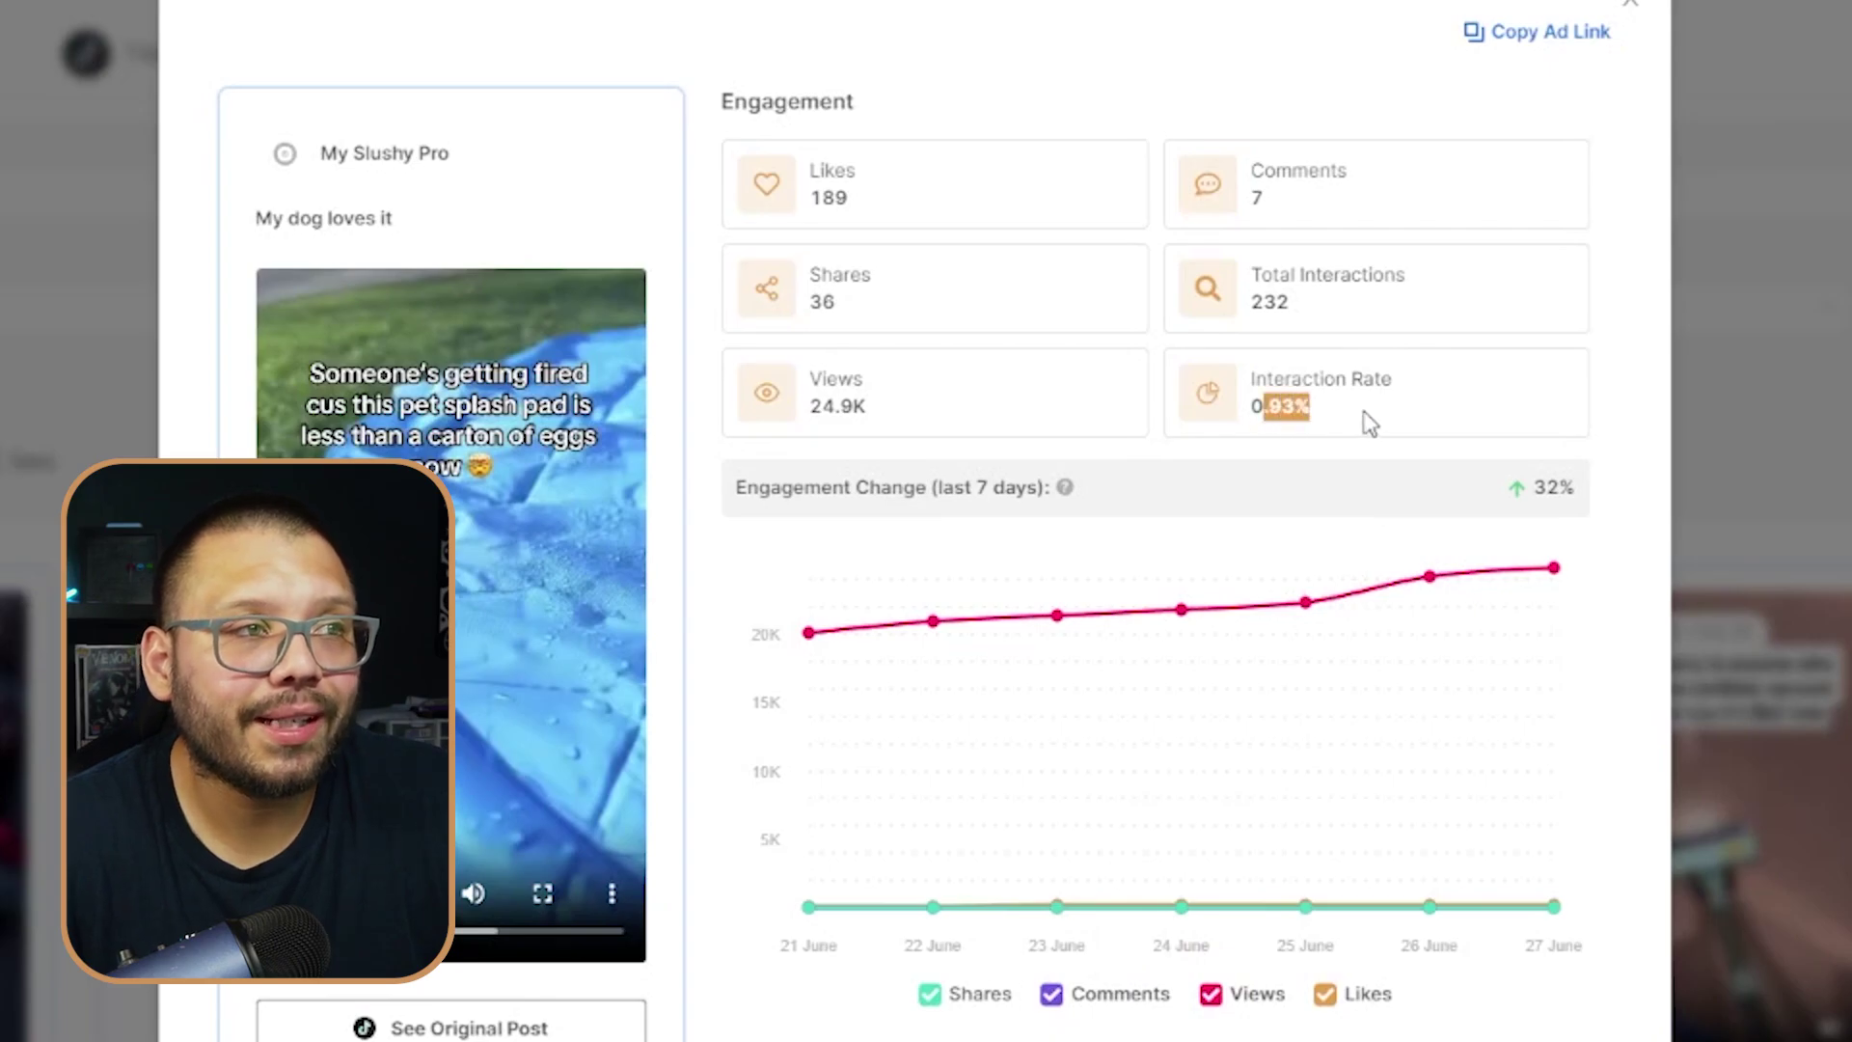
{"action": "scroll", "coordinate": [839, 901], "scroll_direction": "down", "scroll_amount": 1}
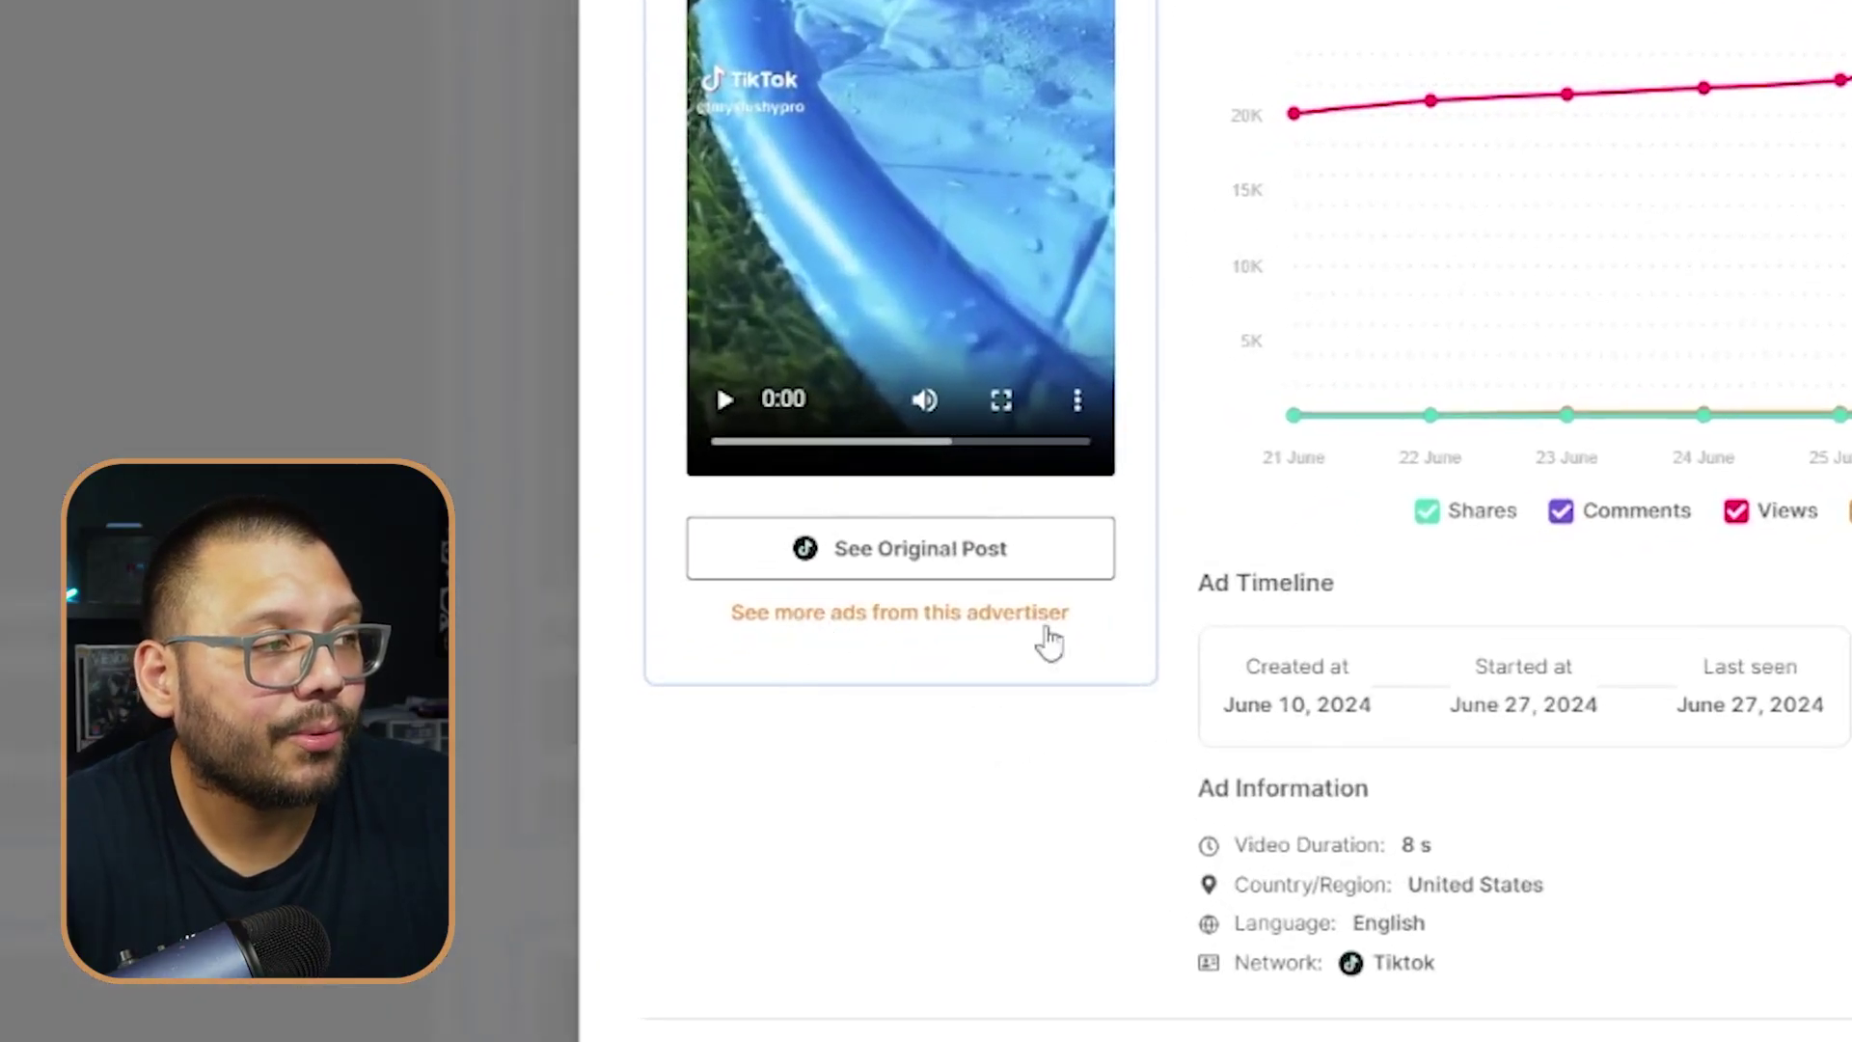
{"action": "left_click", "coordinate": [1045, 639]}
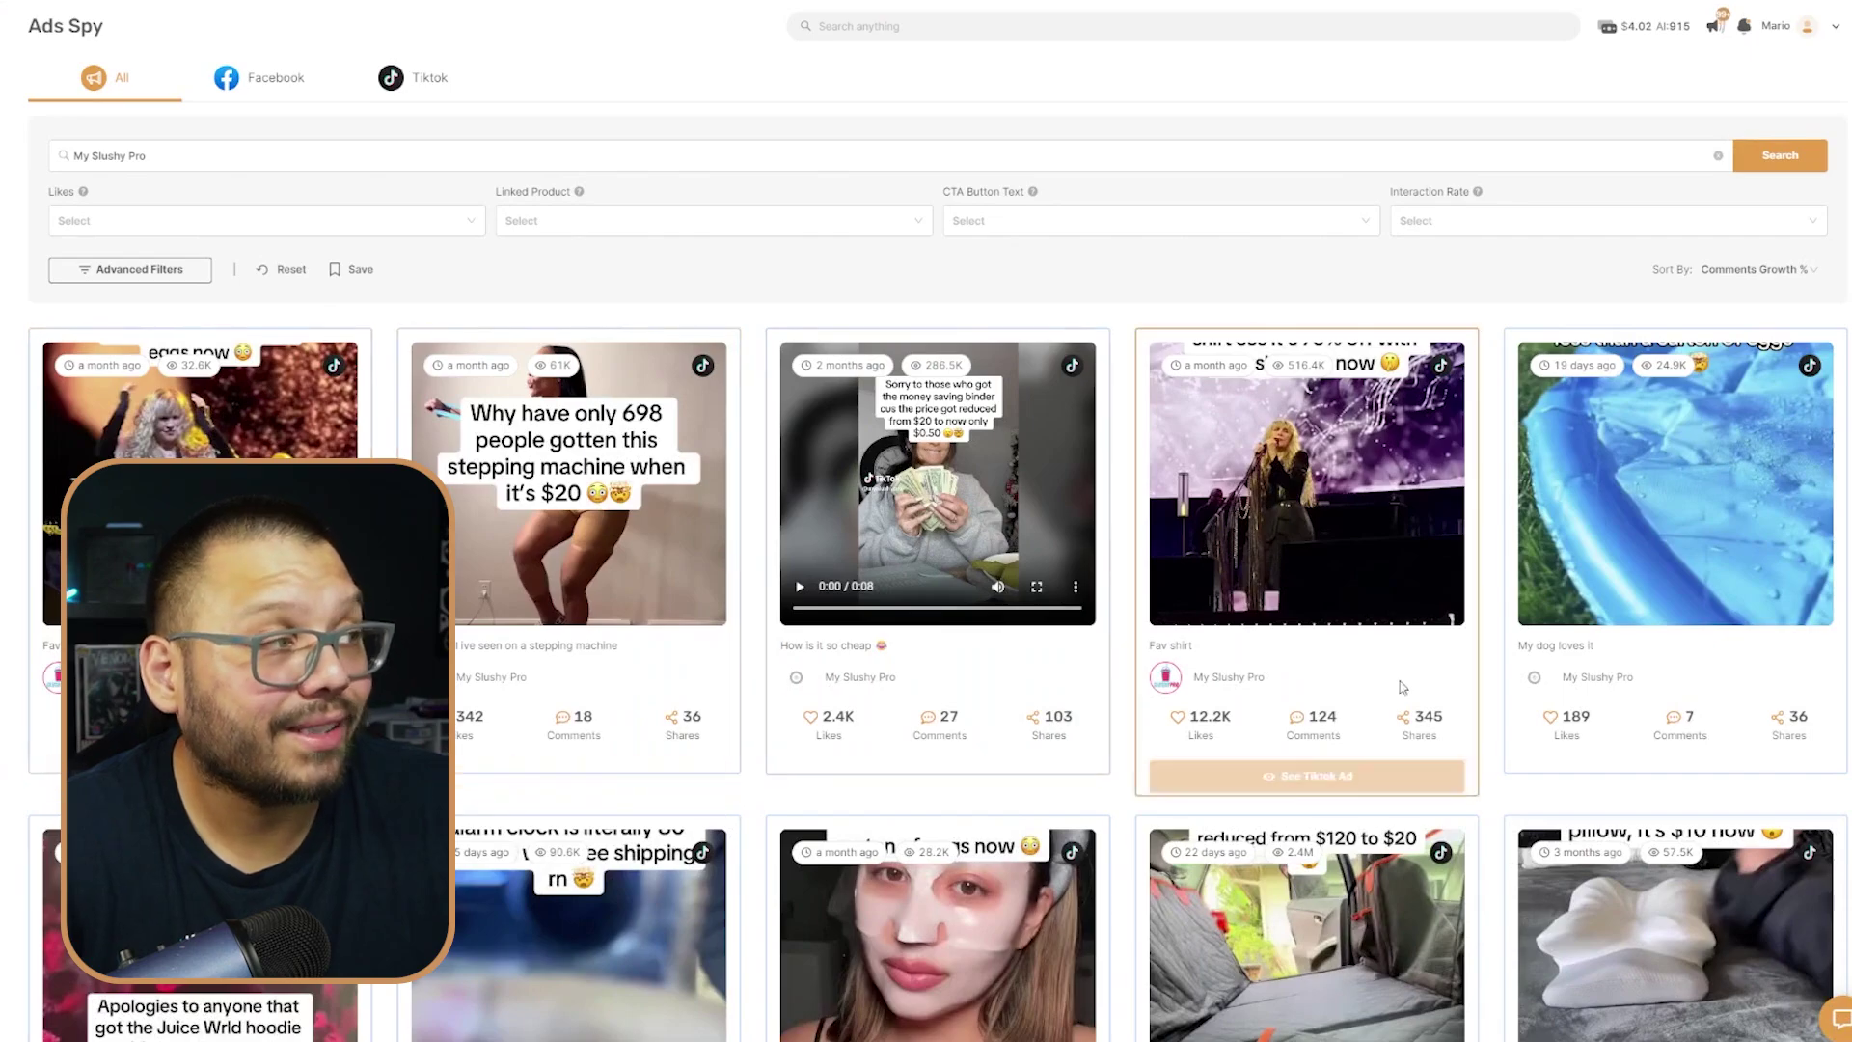
Scroll the My Slushy Pro results down to the push-up board ad
{"action": "scroll", "coordinate": [1564, 701], "scroll_direction": "down", "scroll_amount": 1}
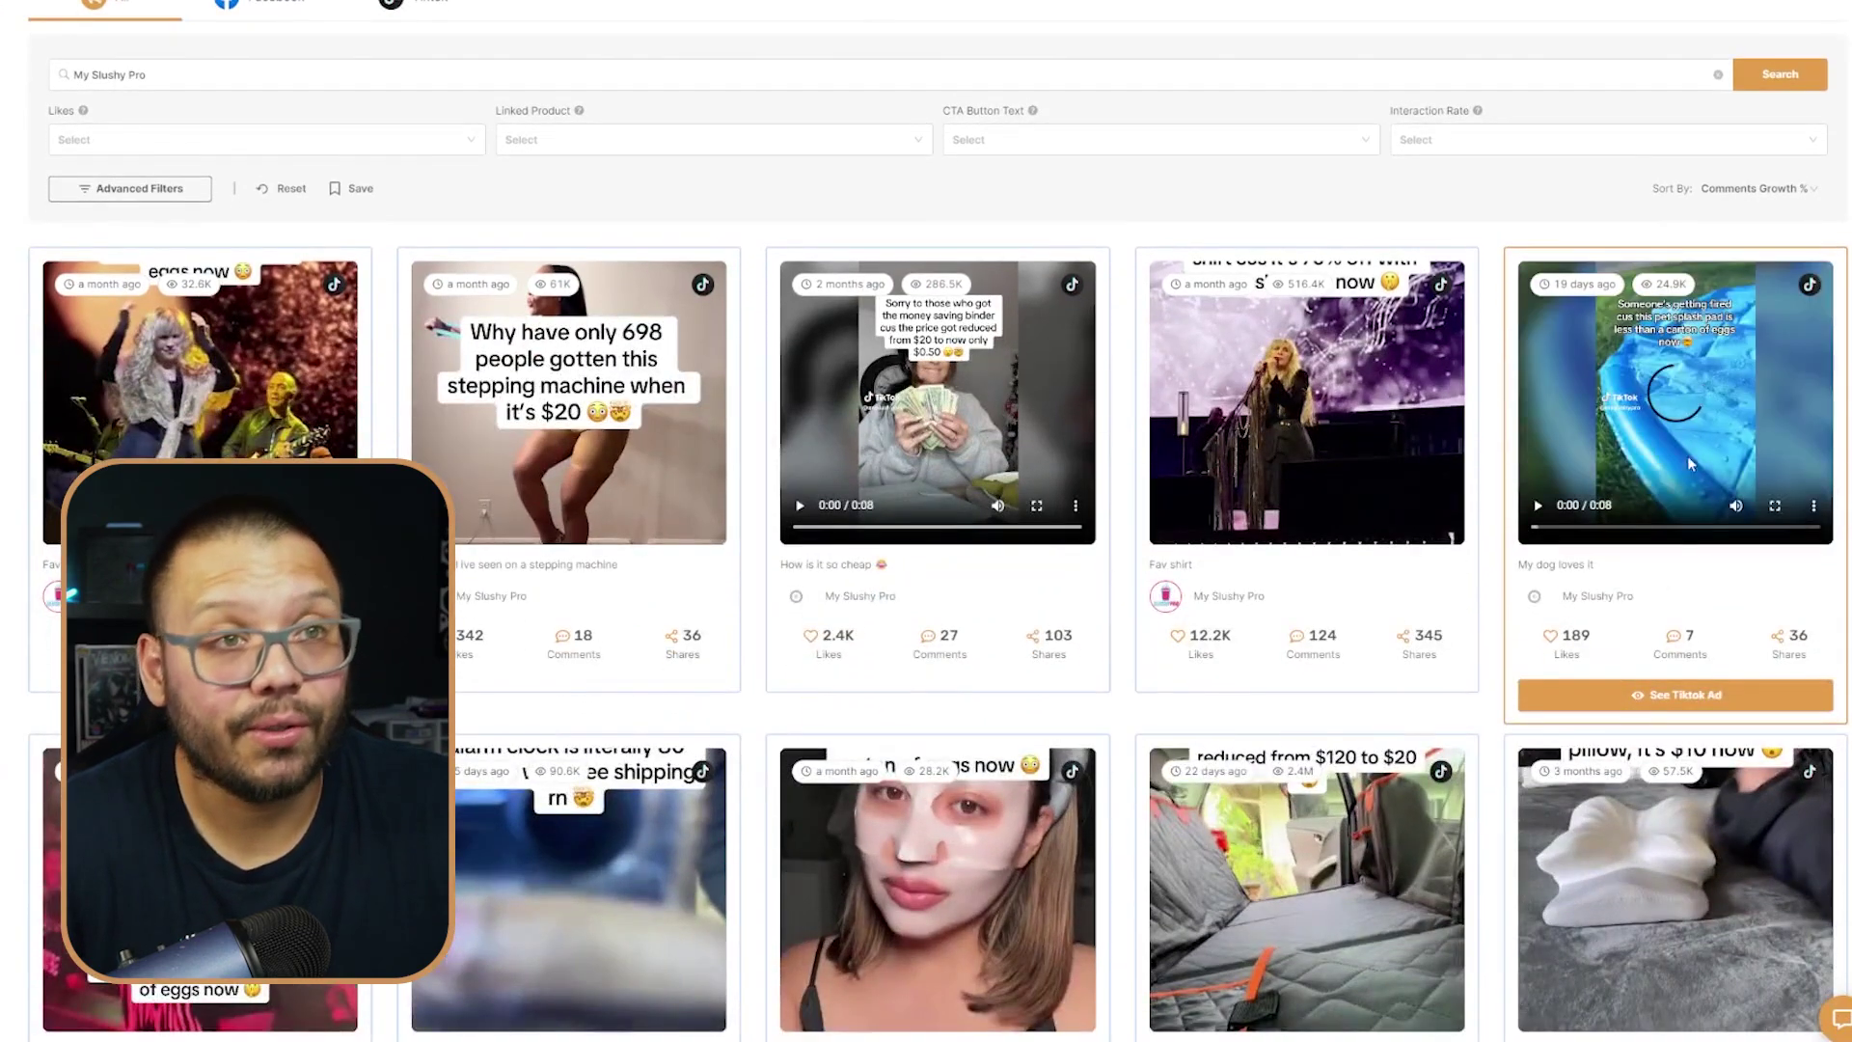
{"action": "scroll", "coordinate": [1377, 582], "scroll_direction": "down", "scroll_amount": 10}
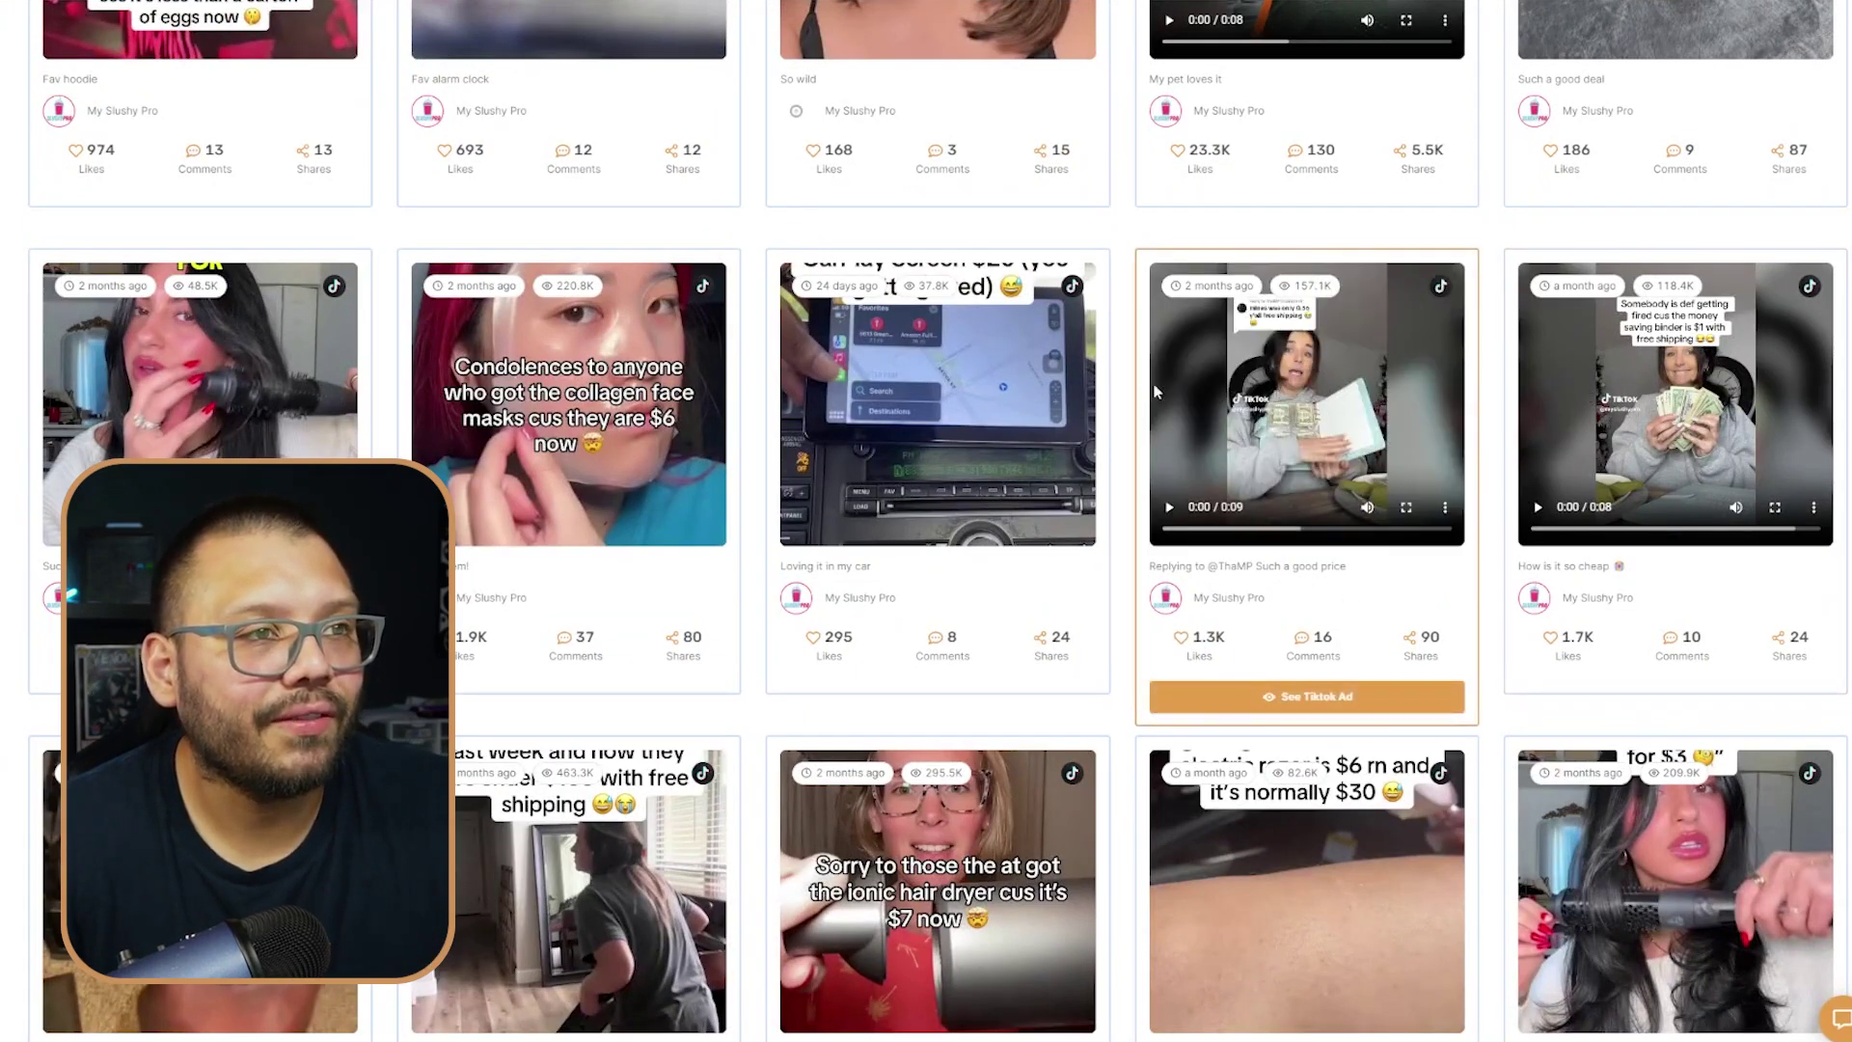
{"action": "scroll", "coordinate": [1244, 800], "scroll_direction": "down", "scroll_amount": 1}
{"action": "scroll", "coordinate": [1245, 801], "scroll_direction": "down", "scroll_amount": 1}
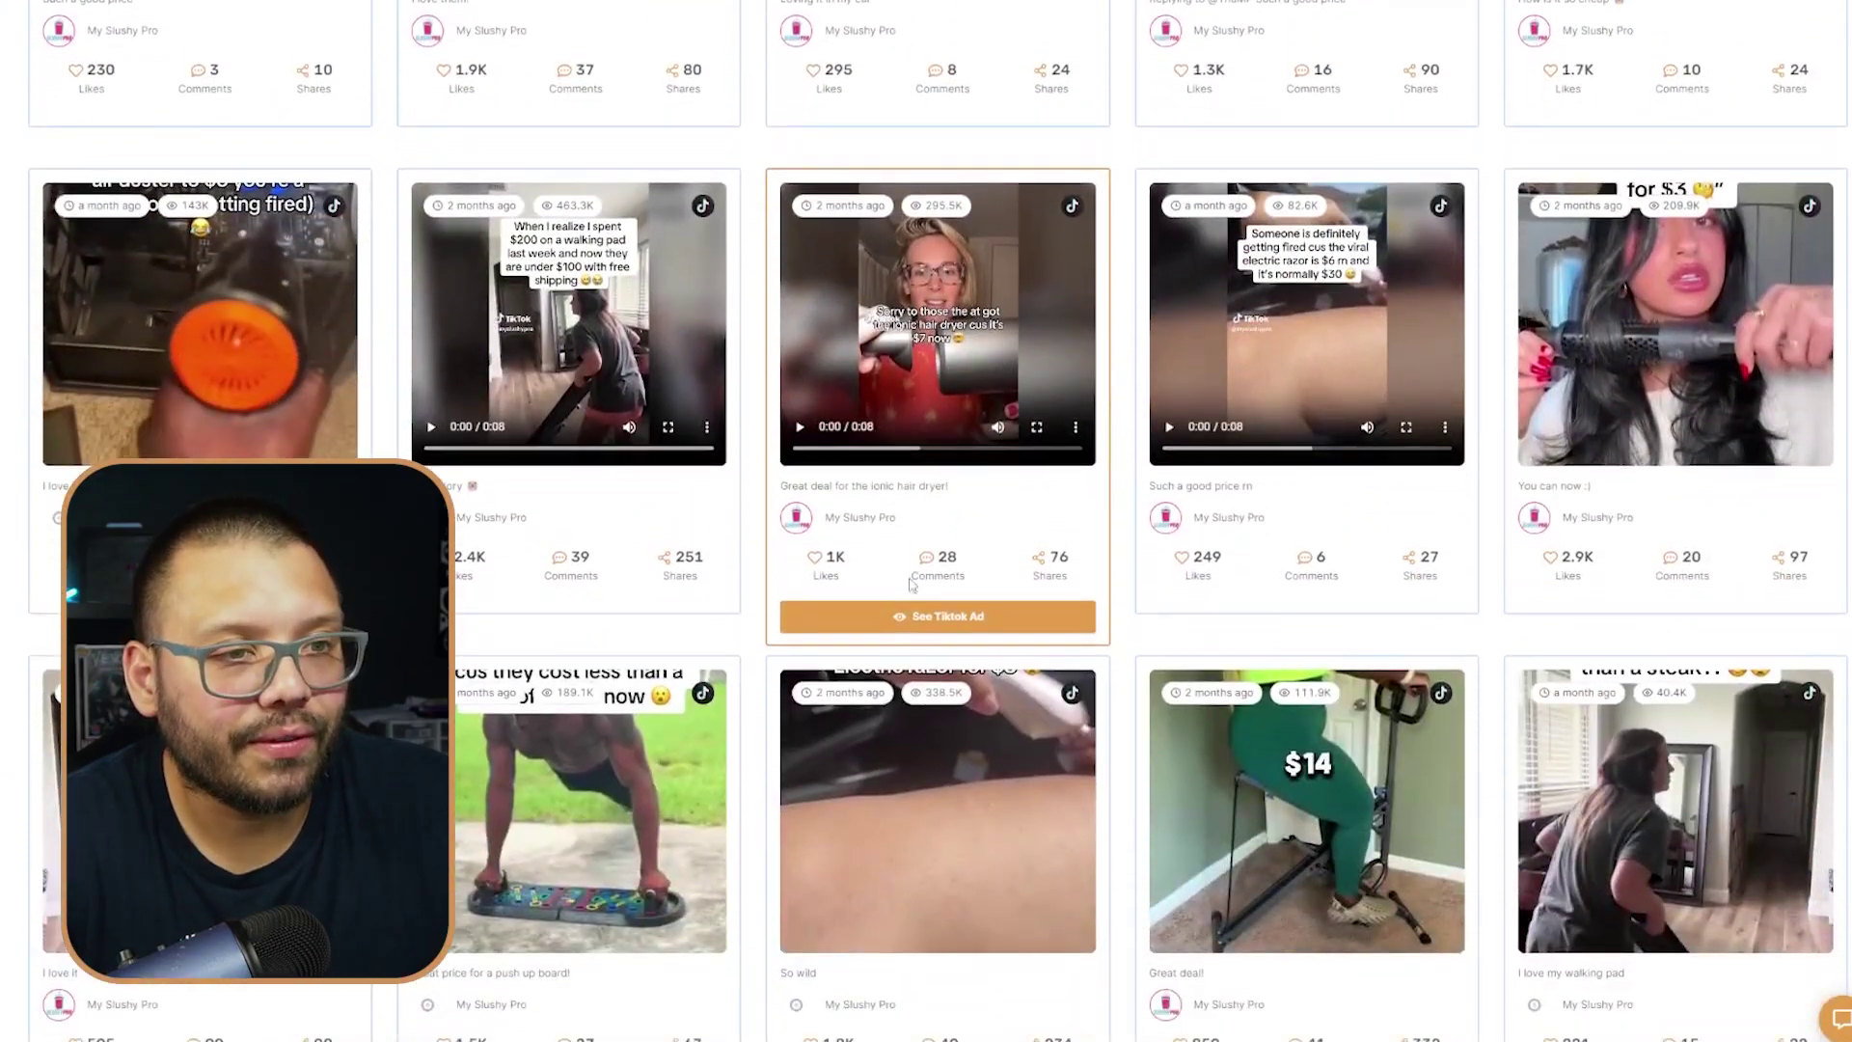
{"action": "scroll", "coordinate": [592, 829], "scroll_direction": "down", "scroll_amount": 3}
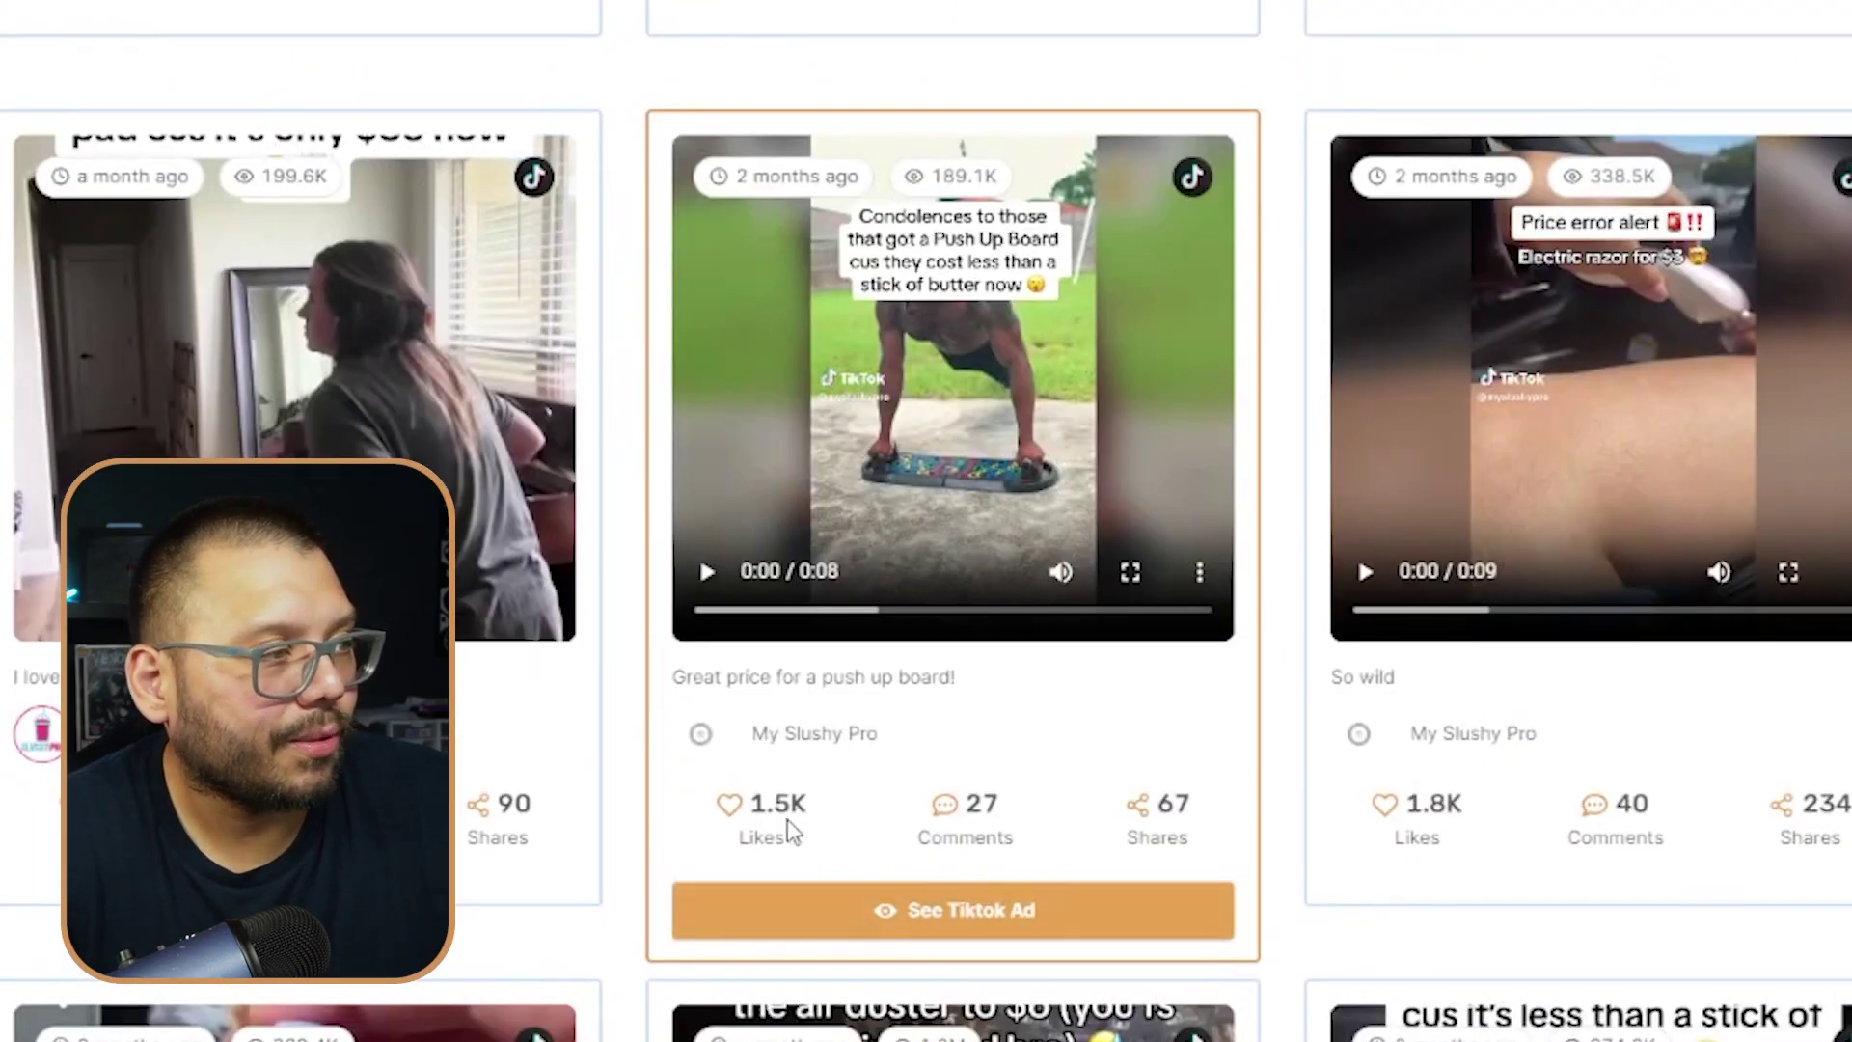
Review the push-up board ad's engagement details, then scroll the results page
{"action": "left_click", "coordinate": [991, 853]}
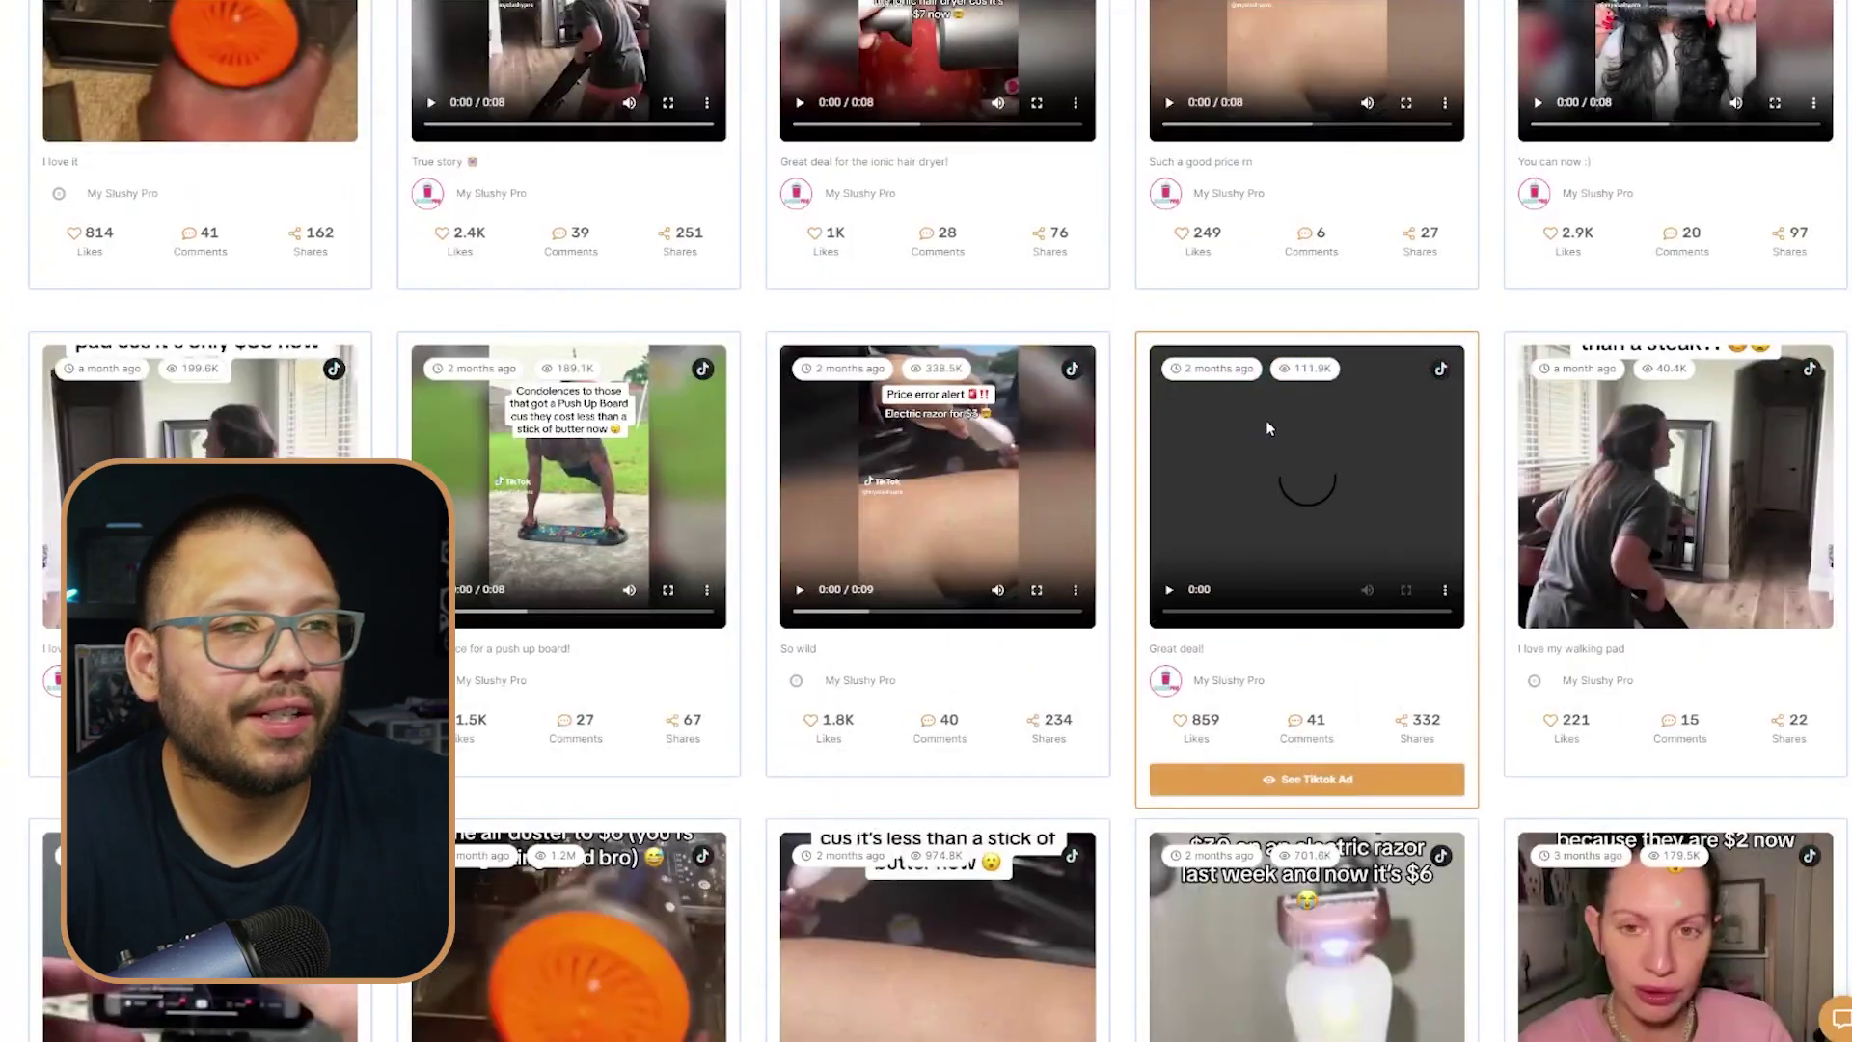
{"action": "scroll", "coordinate": [926, 521], "scroll_direction": "down", "scroll_amount": 3}
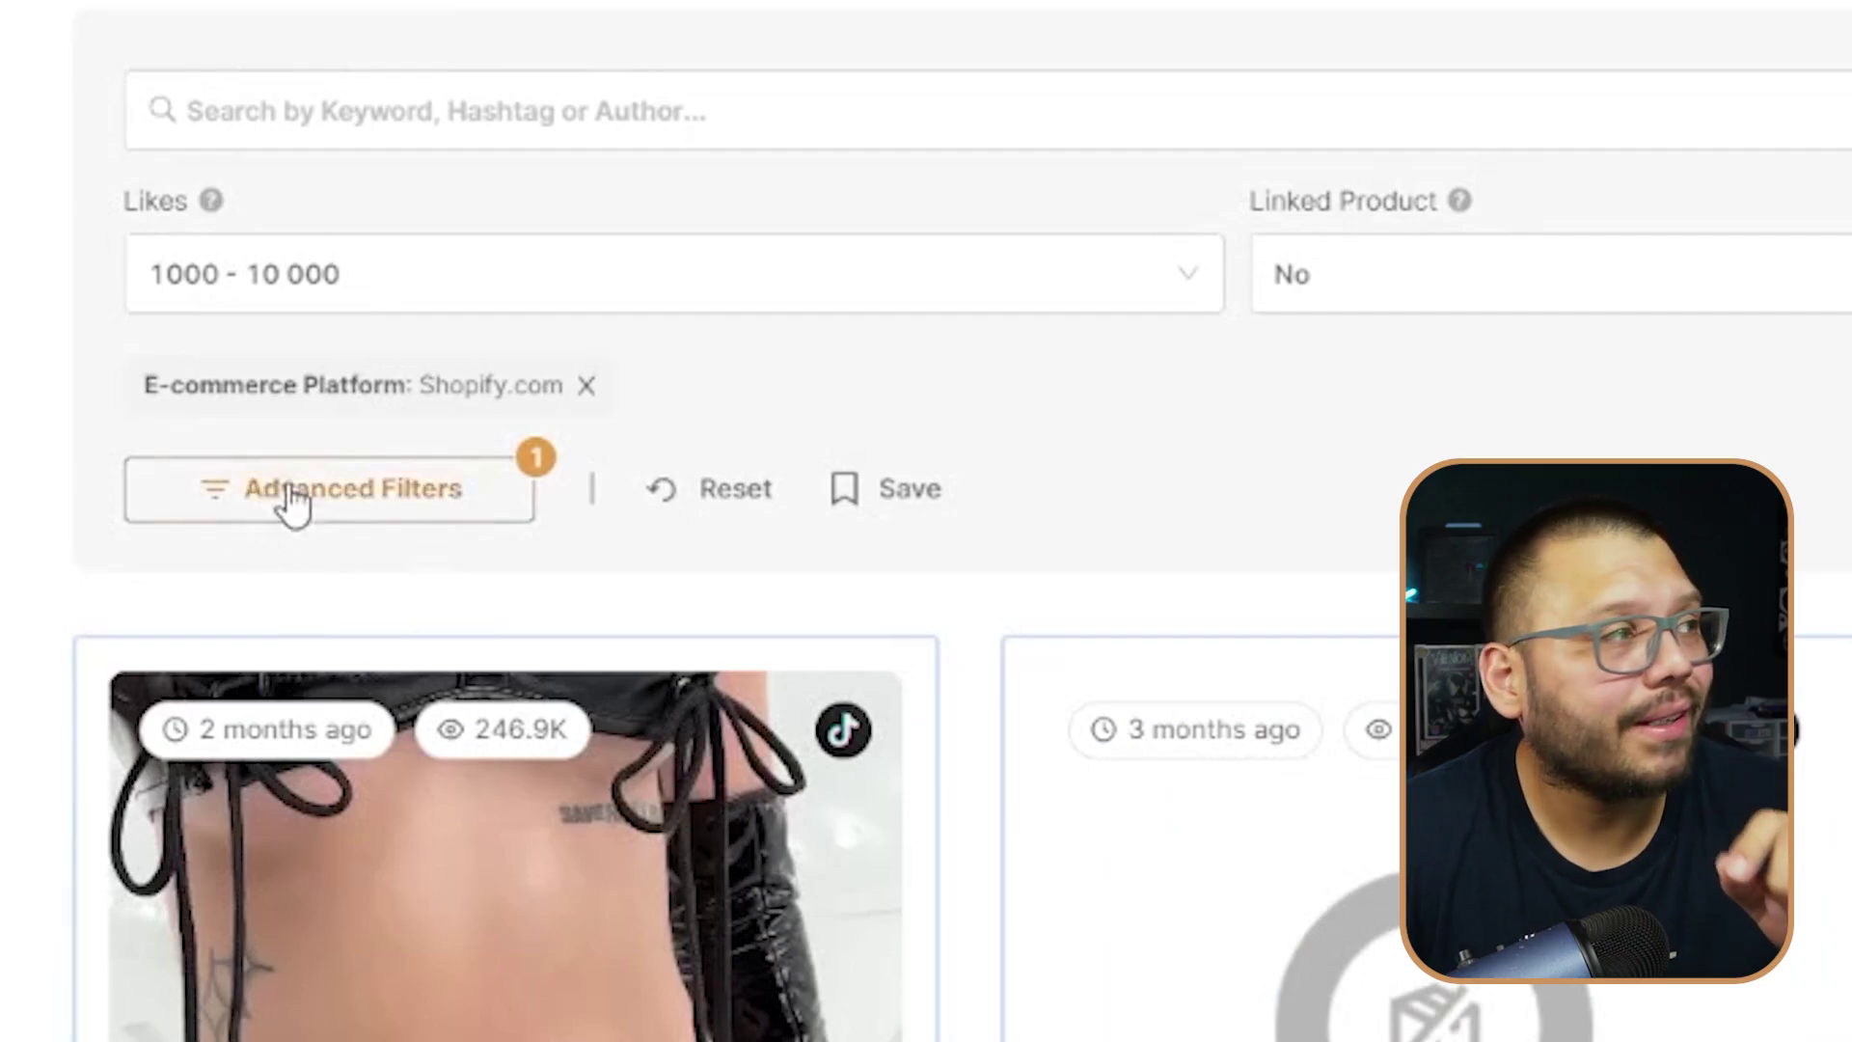
Apply Advanced Filters limiting ads to the Shopify.com e-commerce platform
{"action": "left_click", "coordinate": [289, 503]}
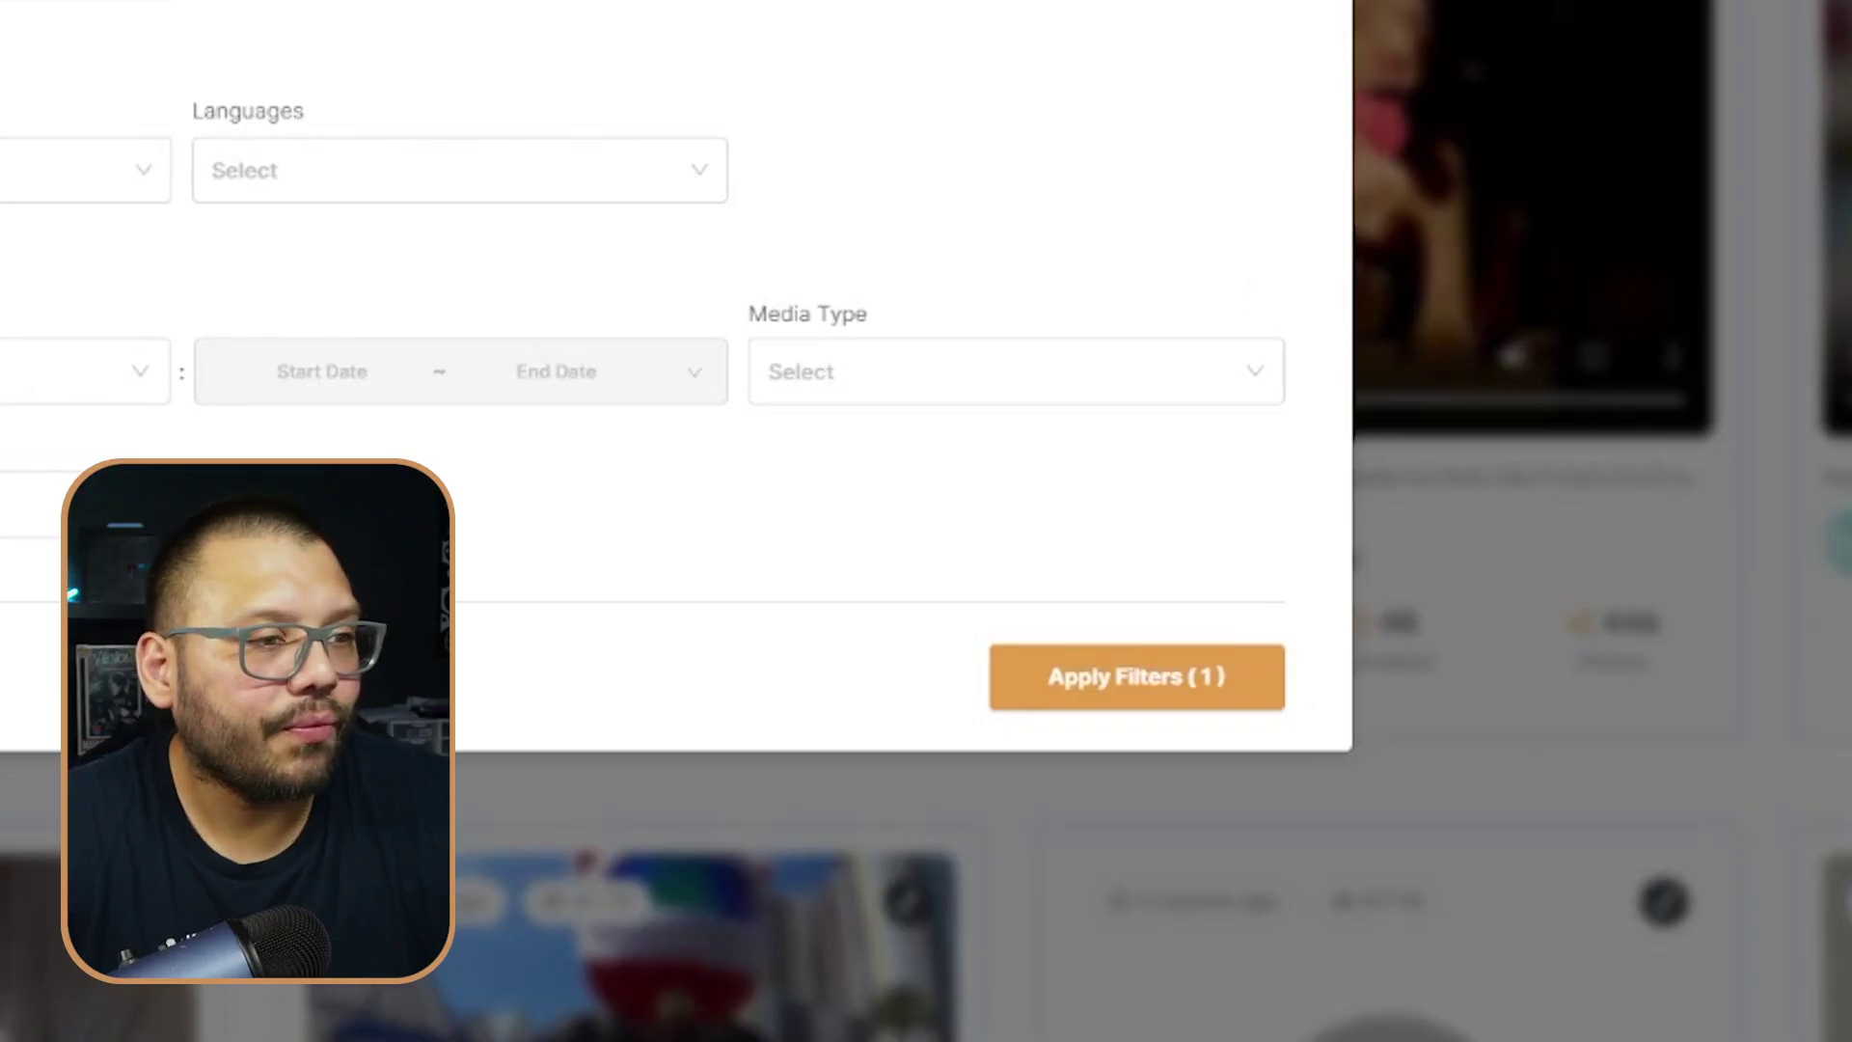
{"action": "left_click", "coordinate": [1213, 704]}
Scroll to the Moto Loot helmet-cover ad and open its Learn More link
{"action": "scroll", "coordinate": [926, 521], "scroll_direction": "down", "scroll_amount": 2}
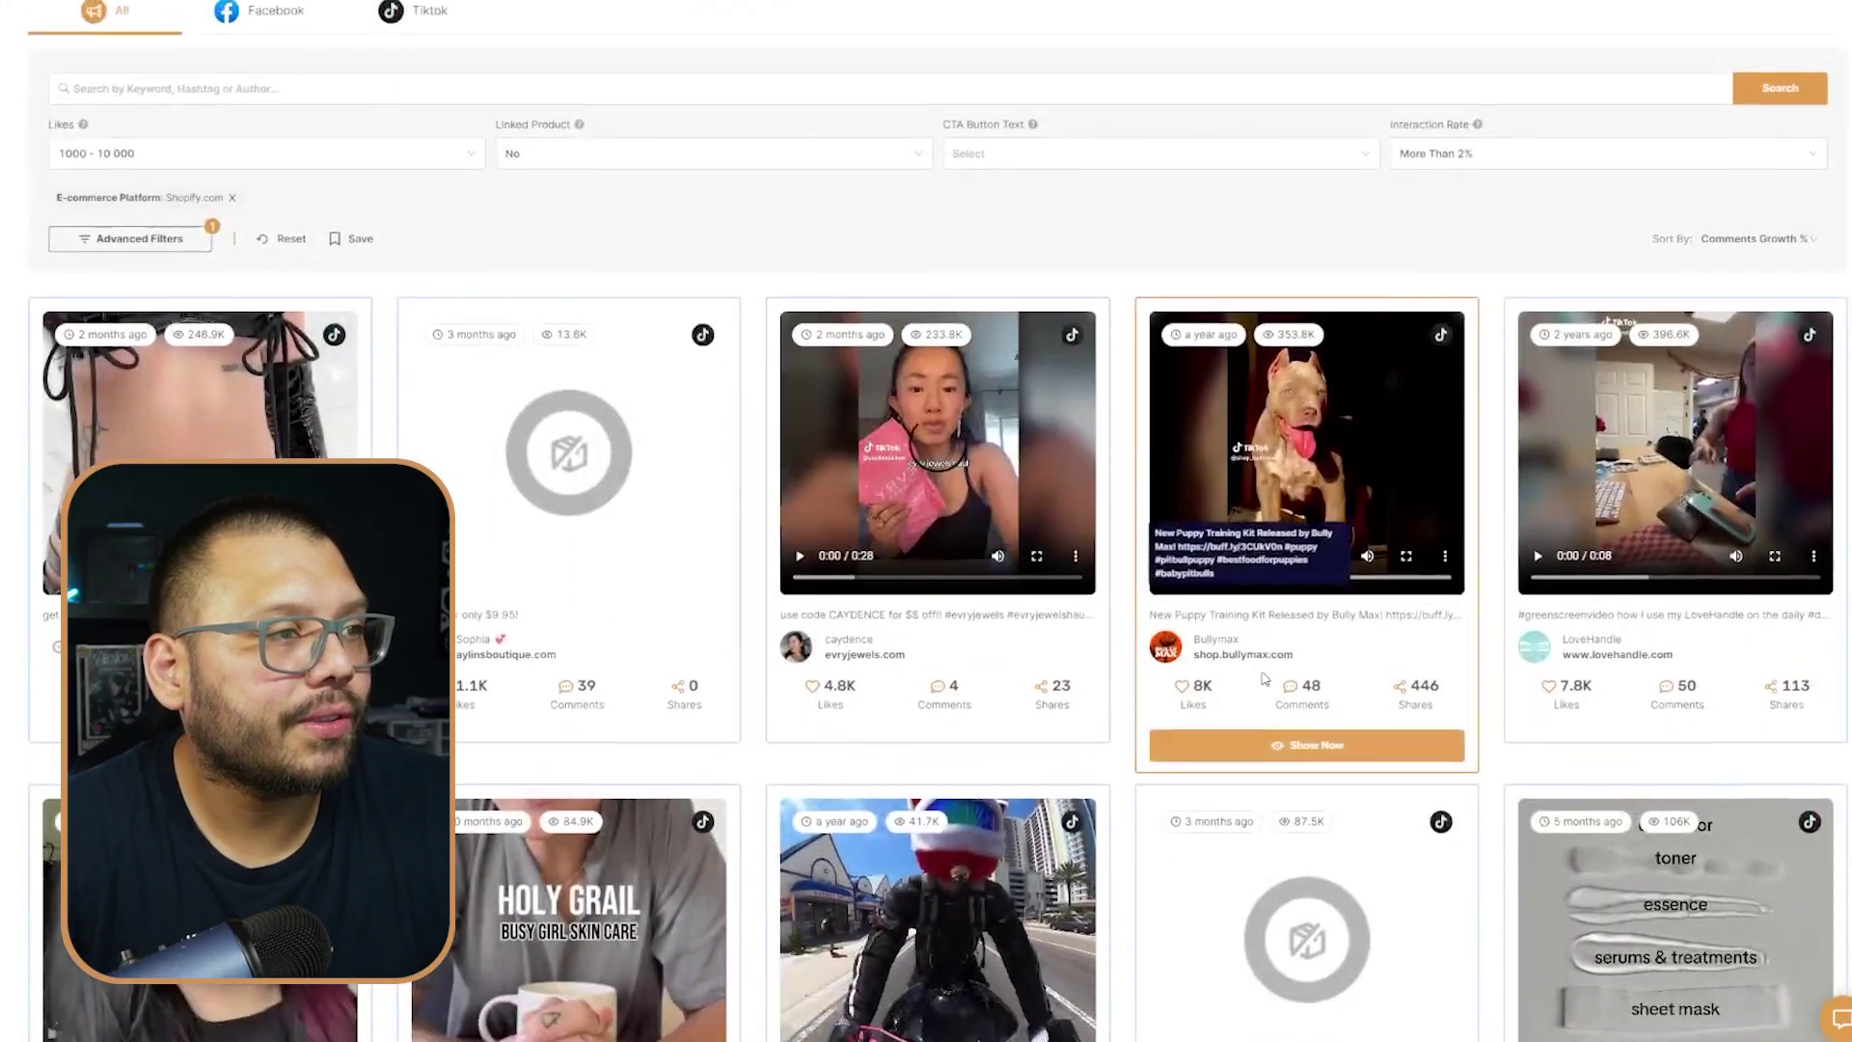
{"action": "scroll", "coordinate": [1114, 731], "scroll_direction": "down", "scroll_amount": 4}
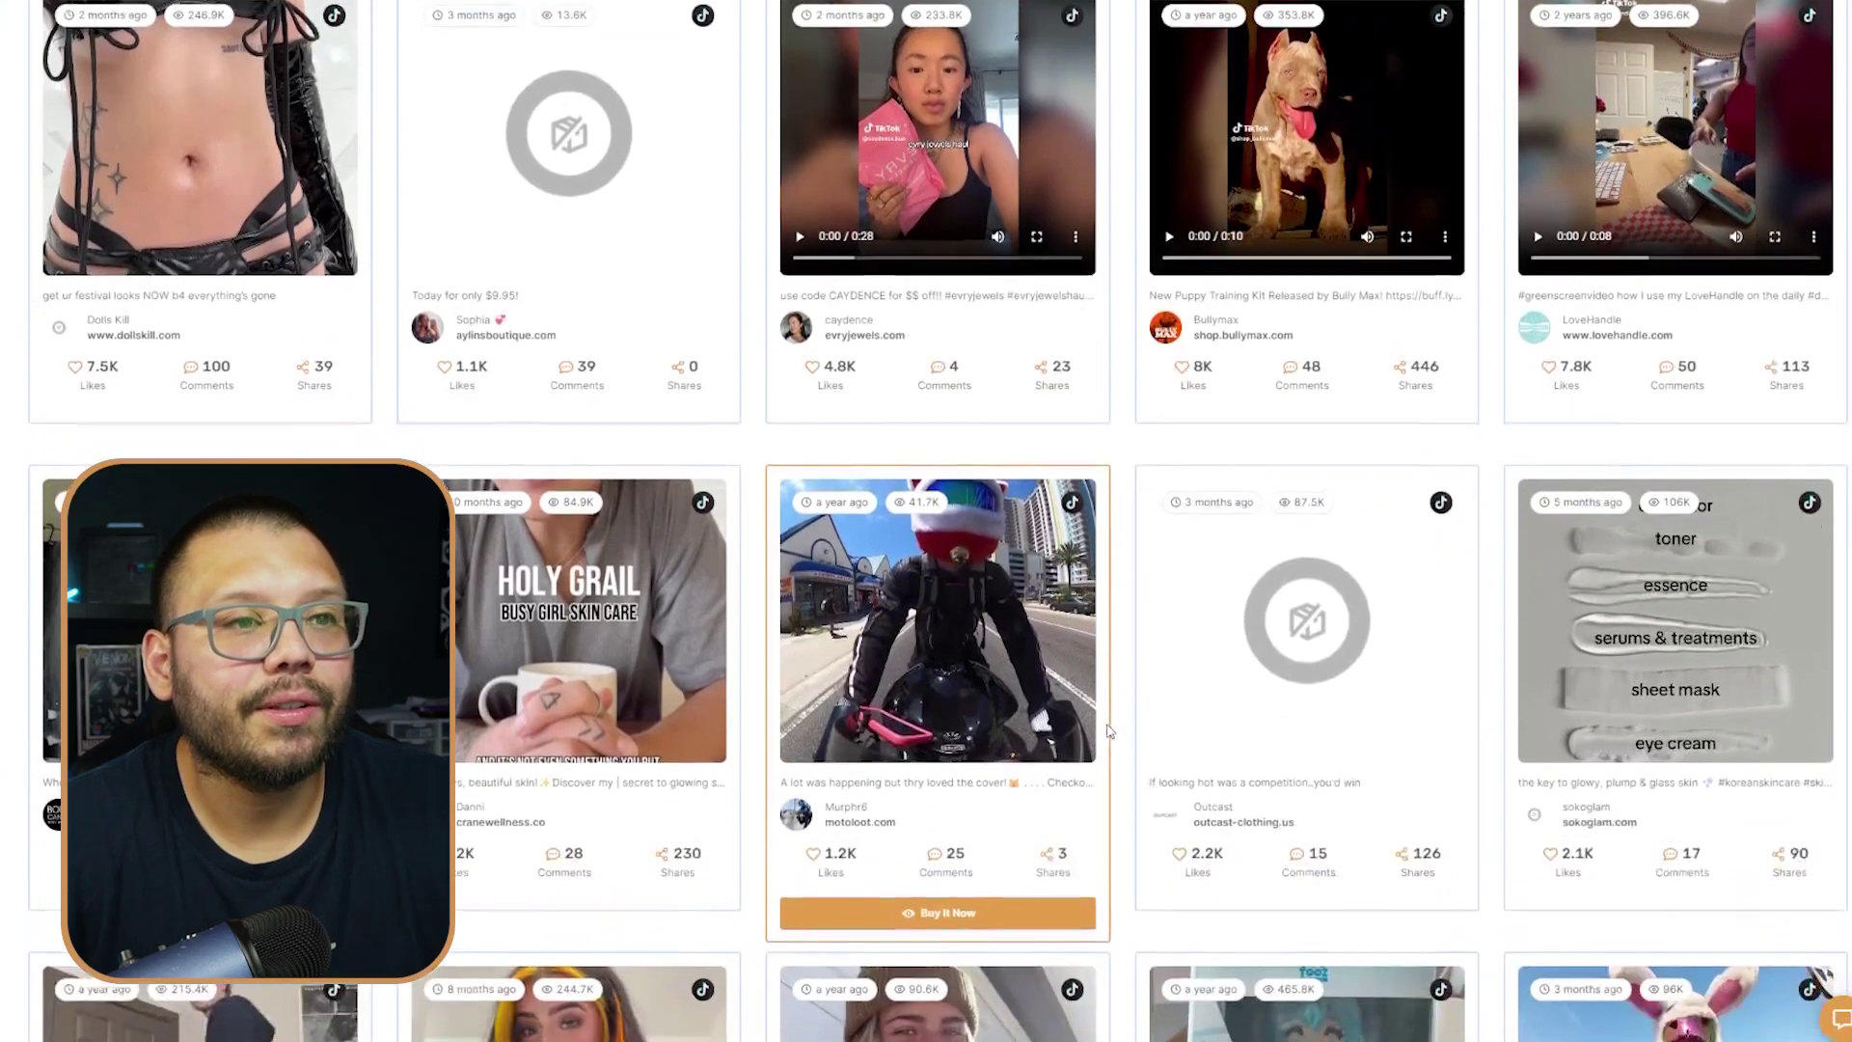
{"action": "scroll", "coordinate": [1114, 730], "scroll_direction": "down", "scroll_amount": 5}
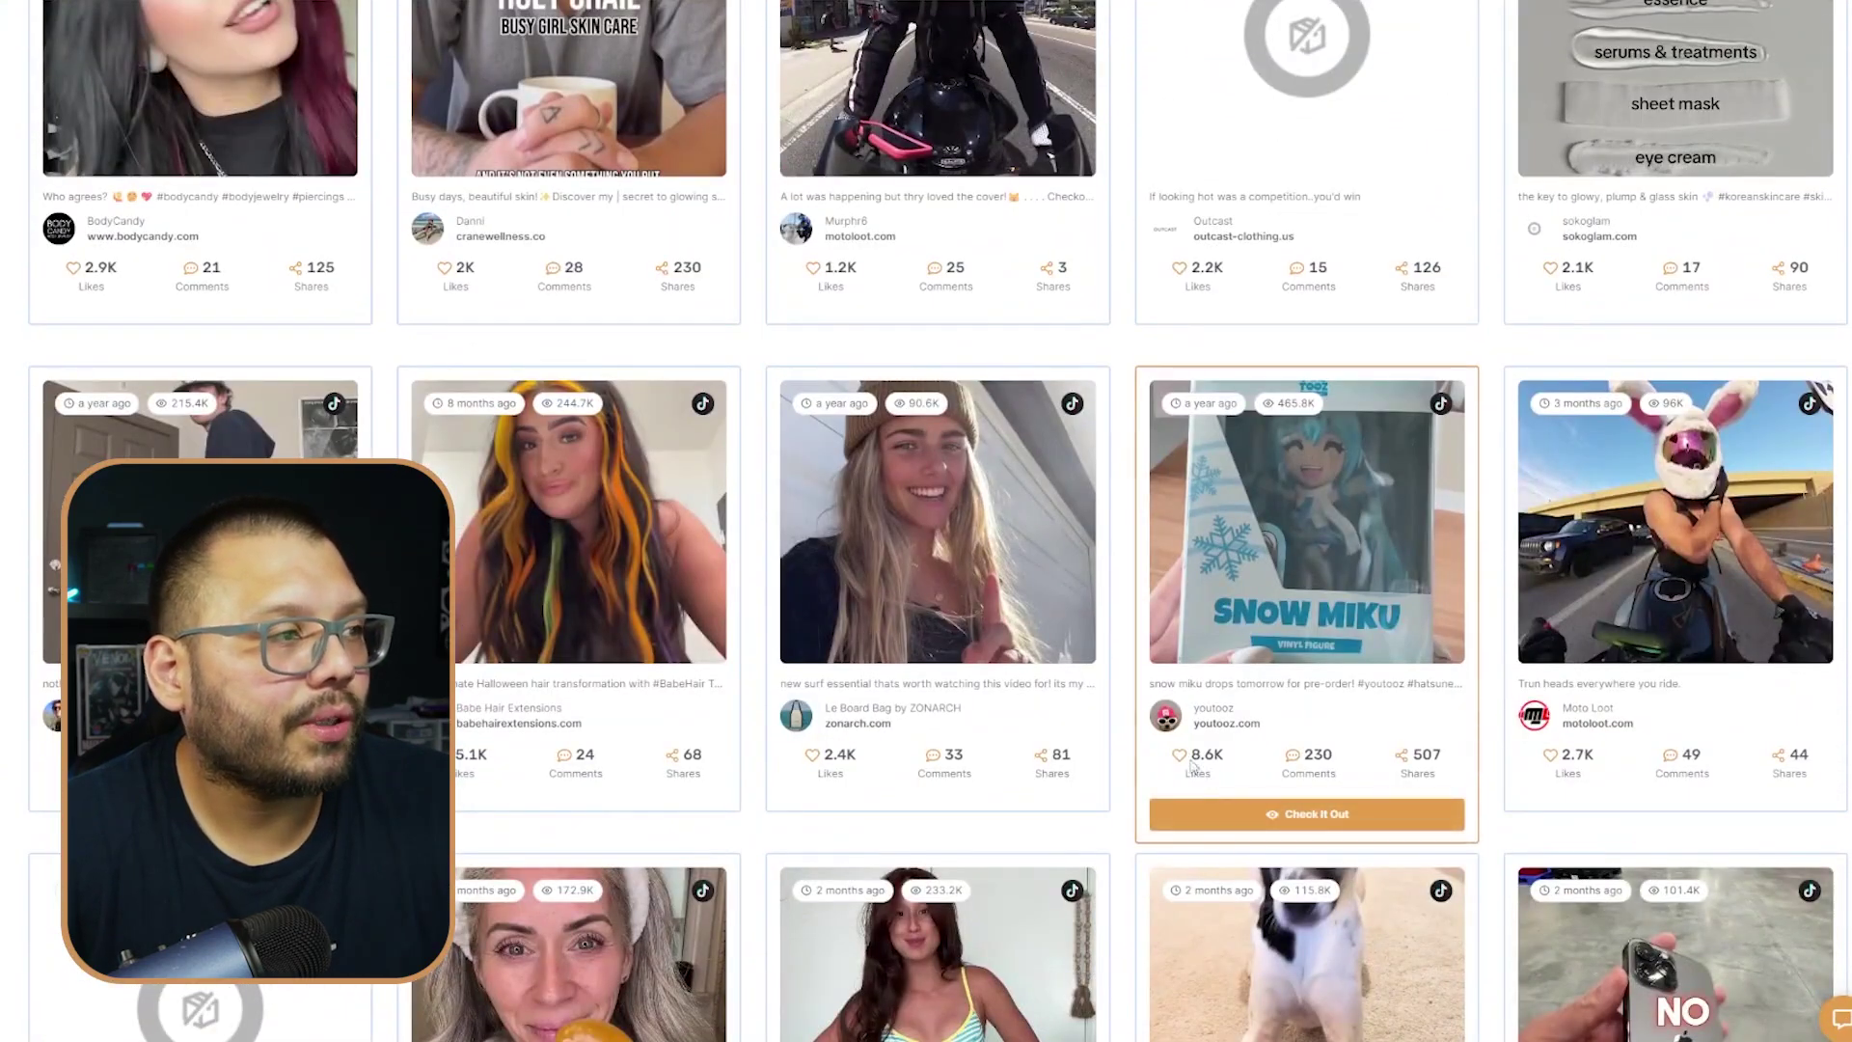
{"action": "mouse_move", "coordinate": [1797, 550]}
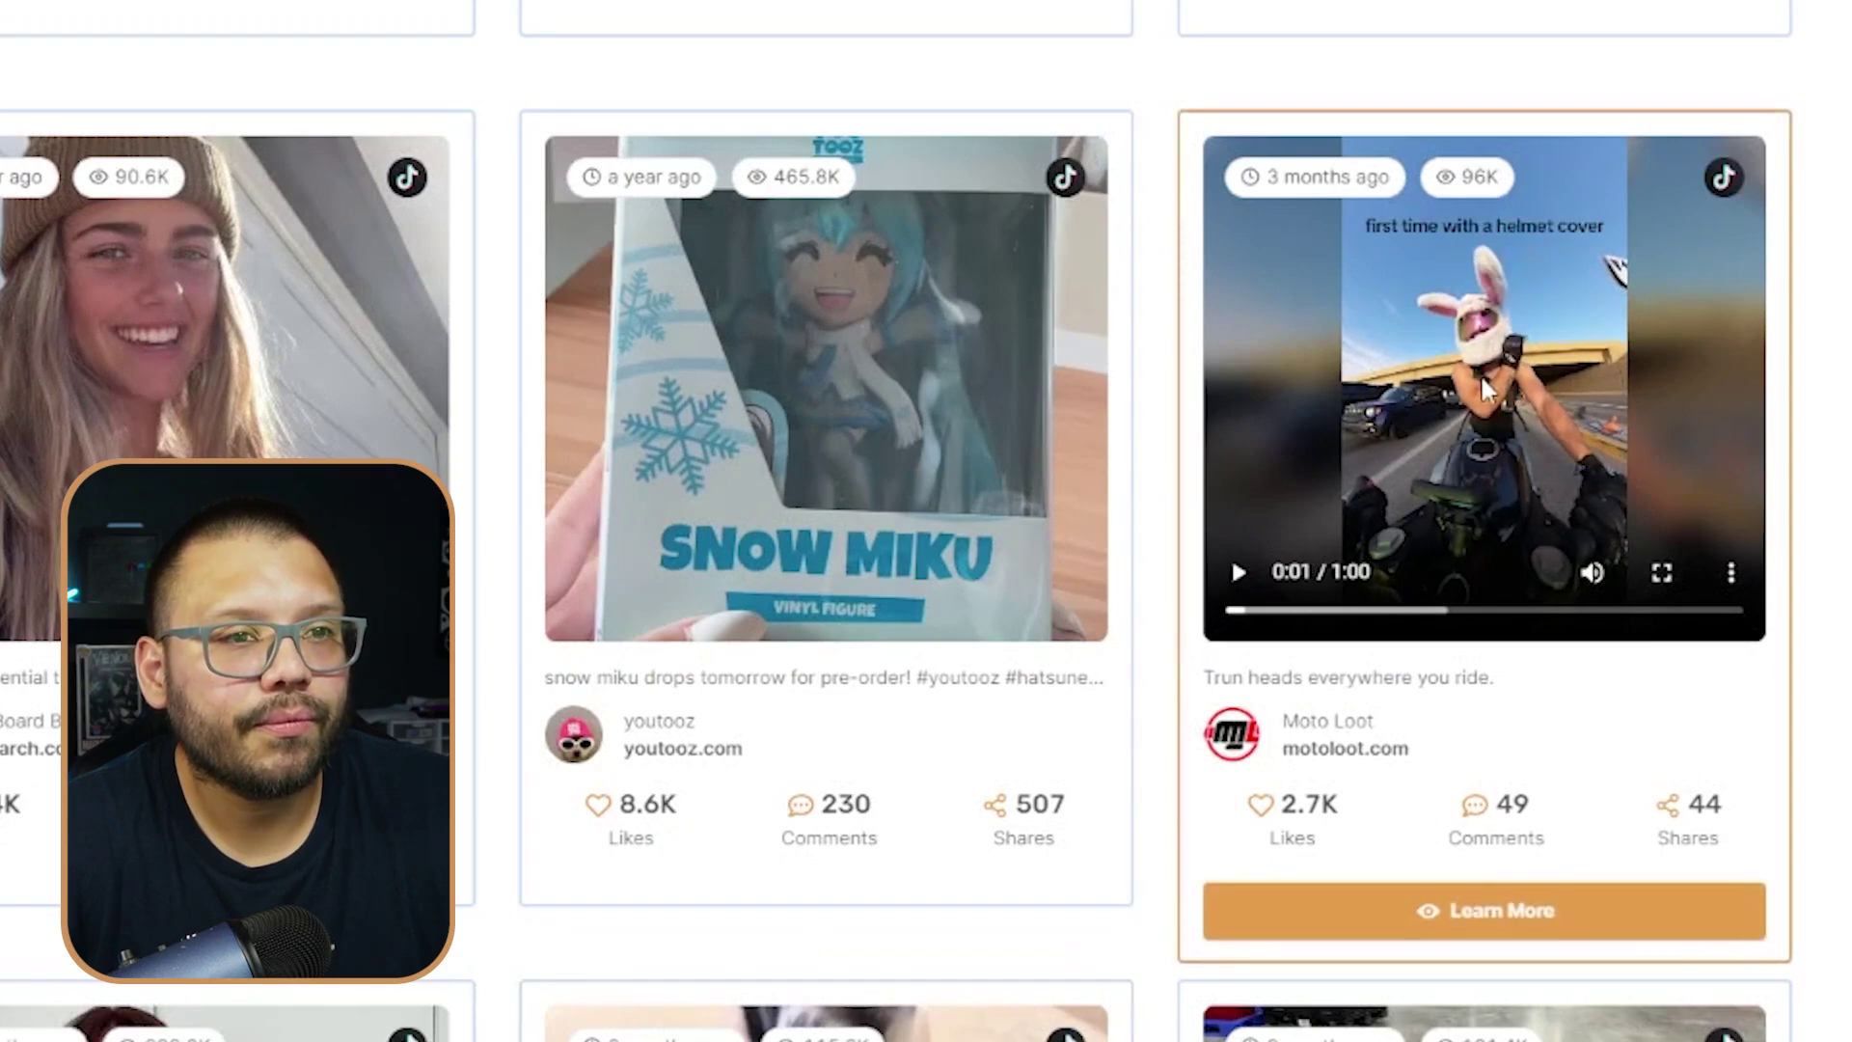
{"action": "left_click", "coordinate": [1455, 926]}
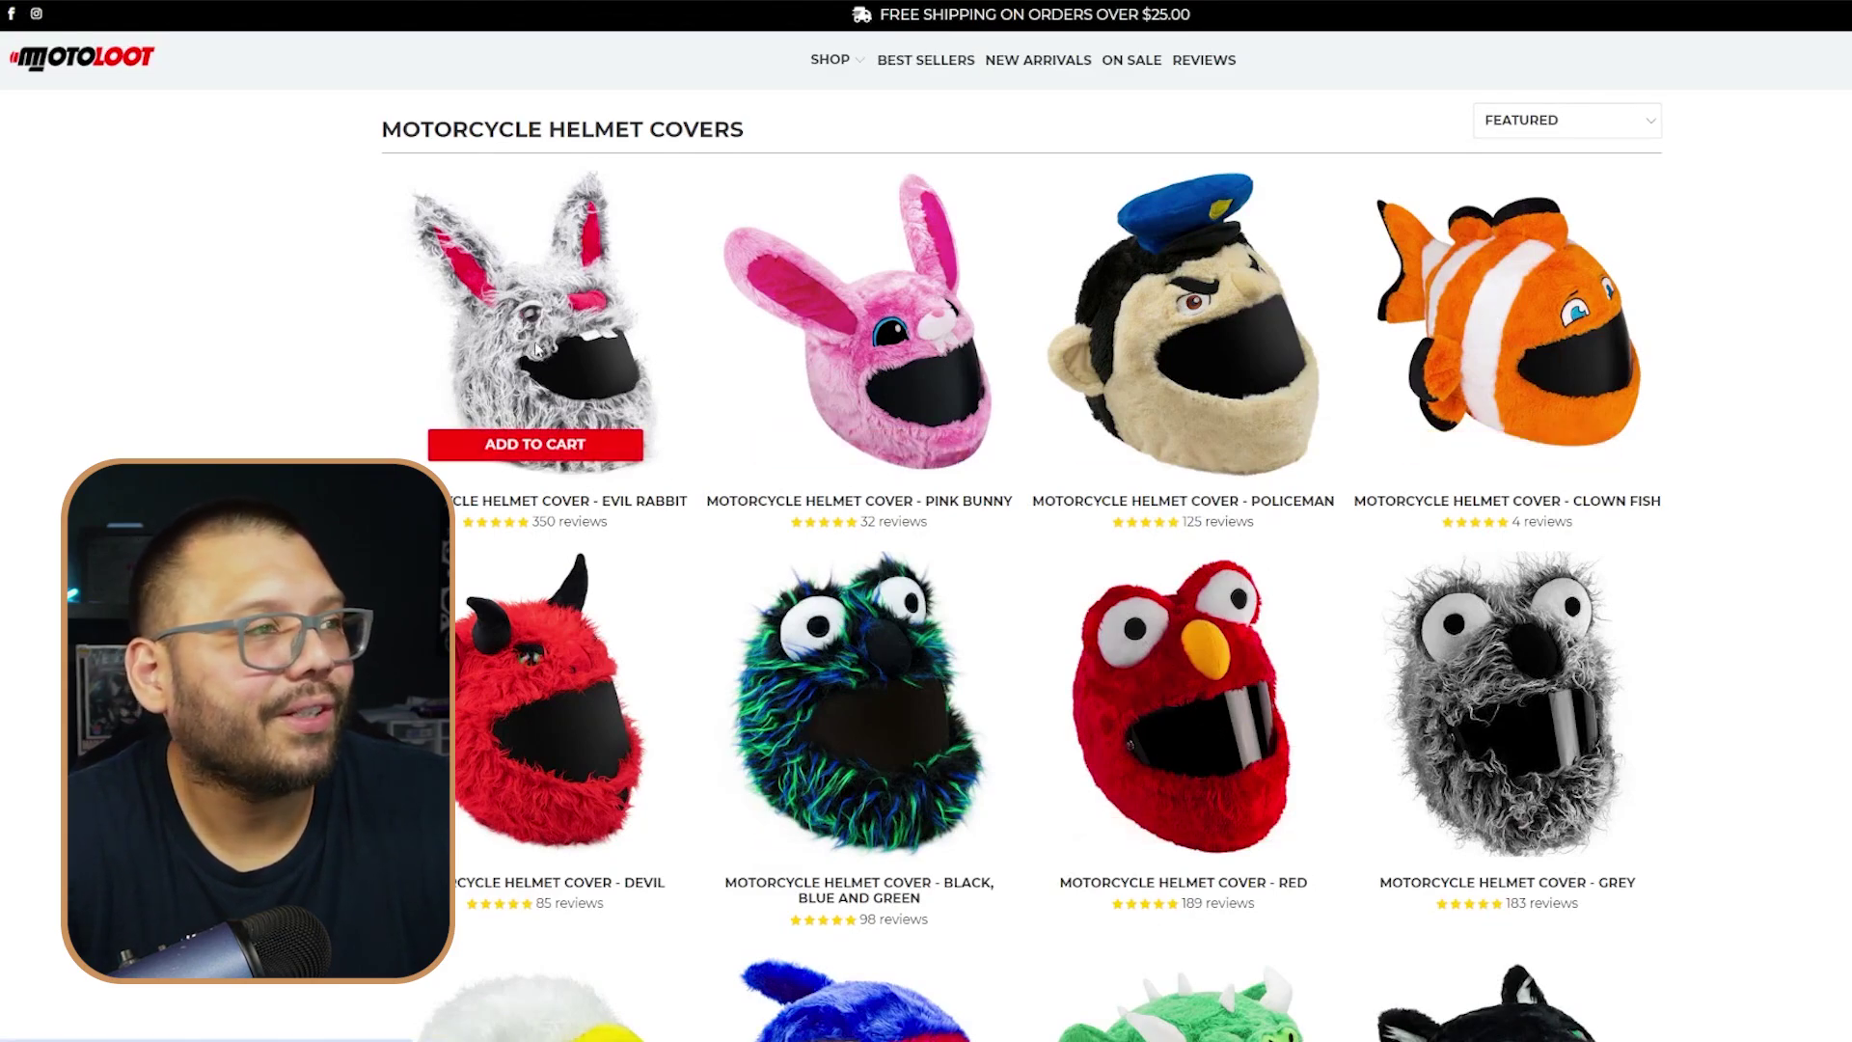
Open the $39.99 Evil Rabbit helmet cover product page from the Motorcycle Helmet Covers grid
{"action": "left_click", "coordinate": [563, 331]}
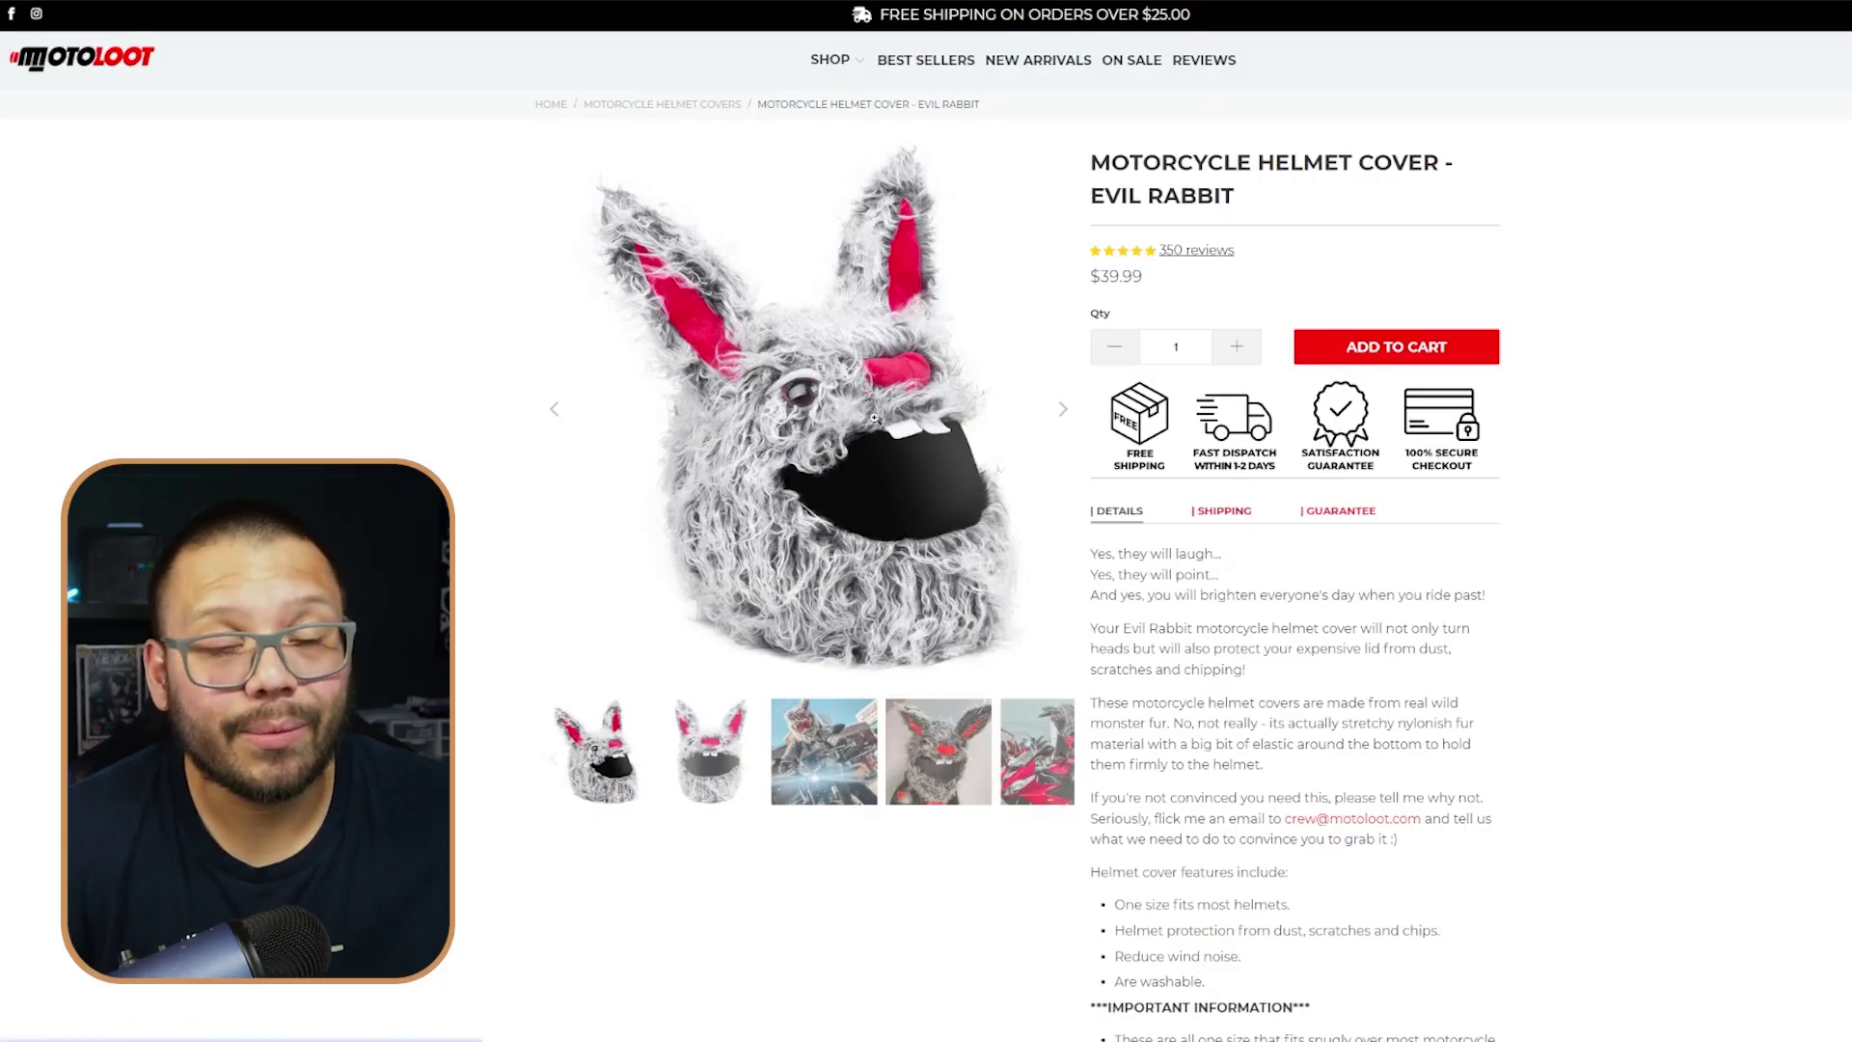
Search the rabbit helmet image with Google Lens and scroll to the $16.99 AliExpress match
{"action": "right_click", "coordinate": [837, 453]}
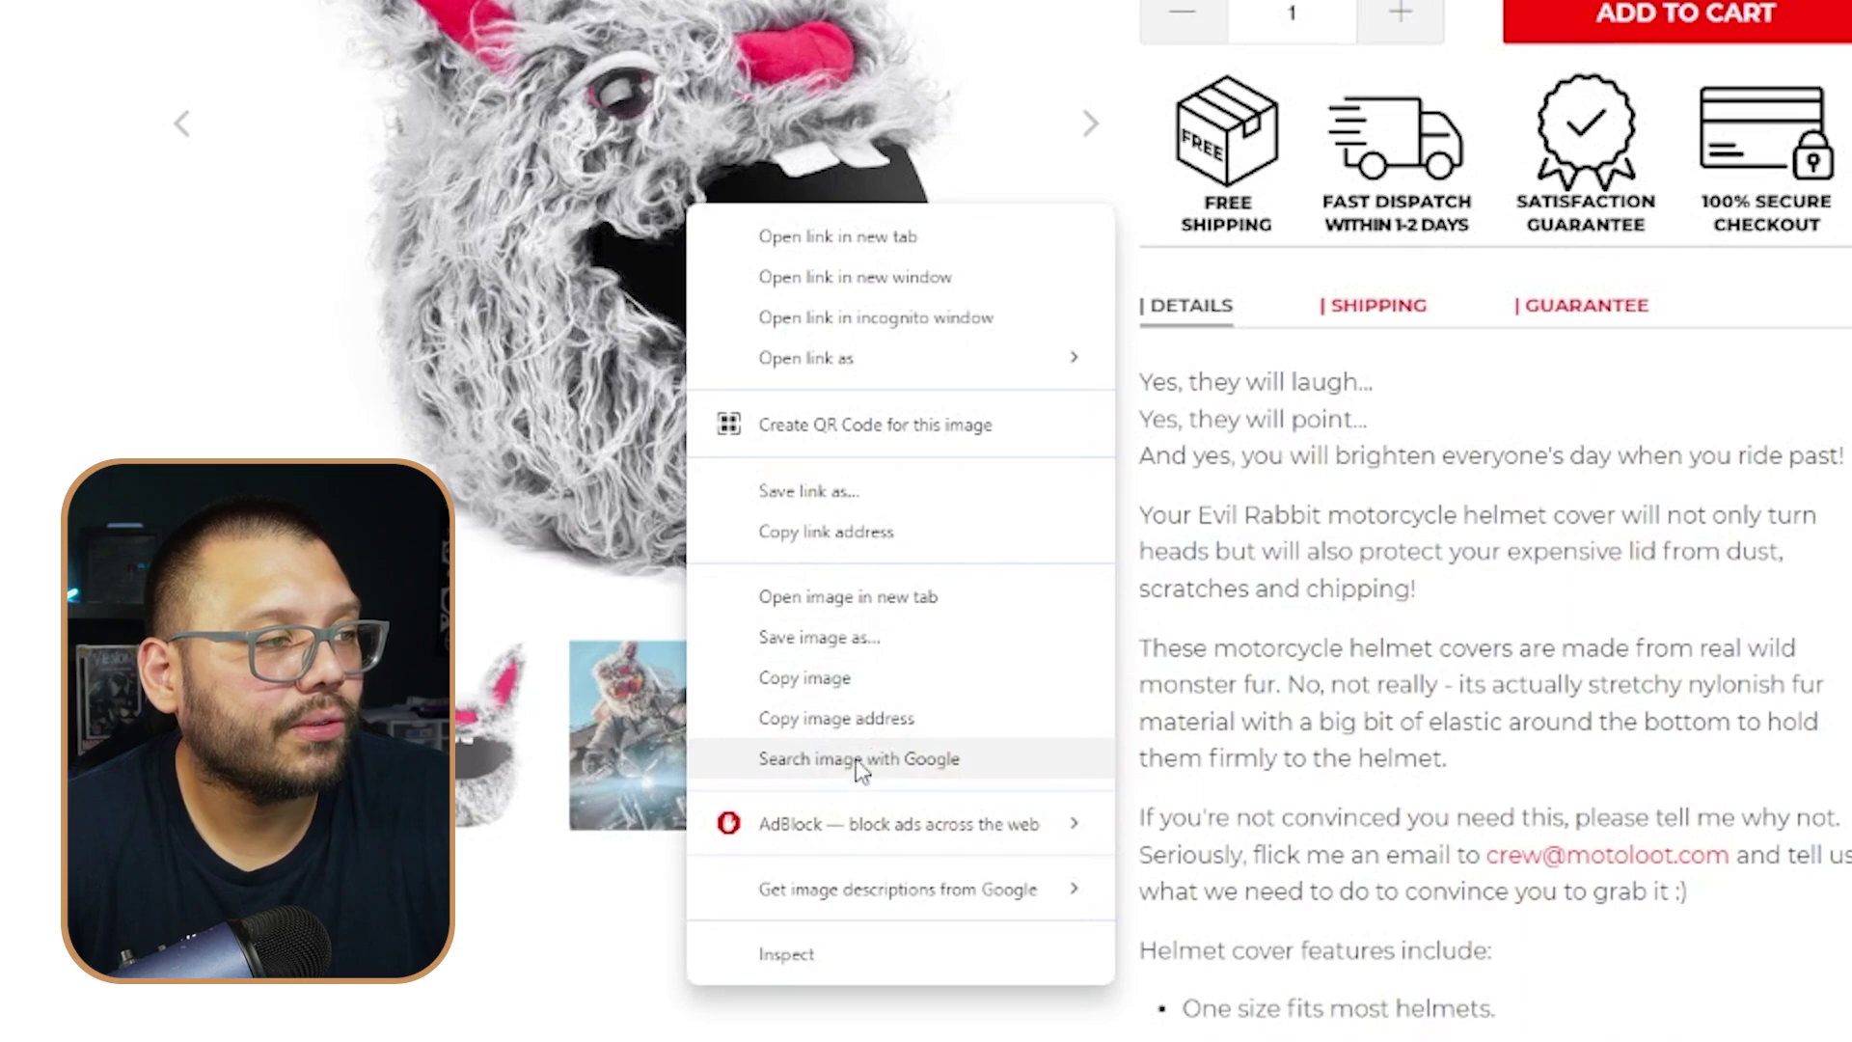
{"action": "left_click", "coordinate": [855, 758]}
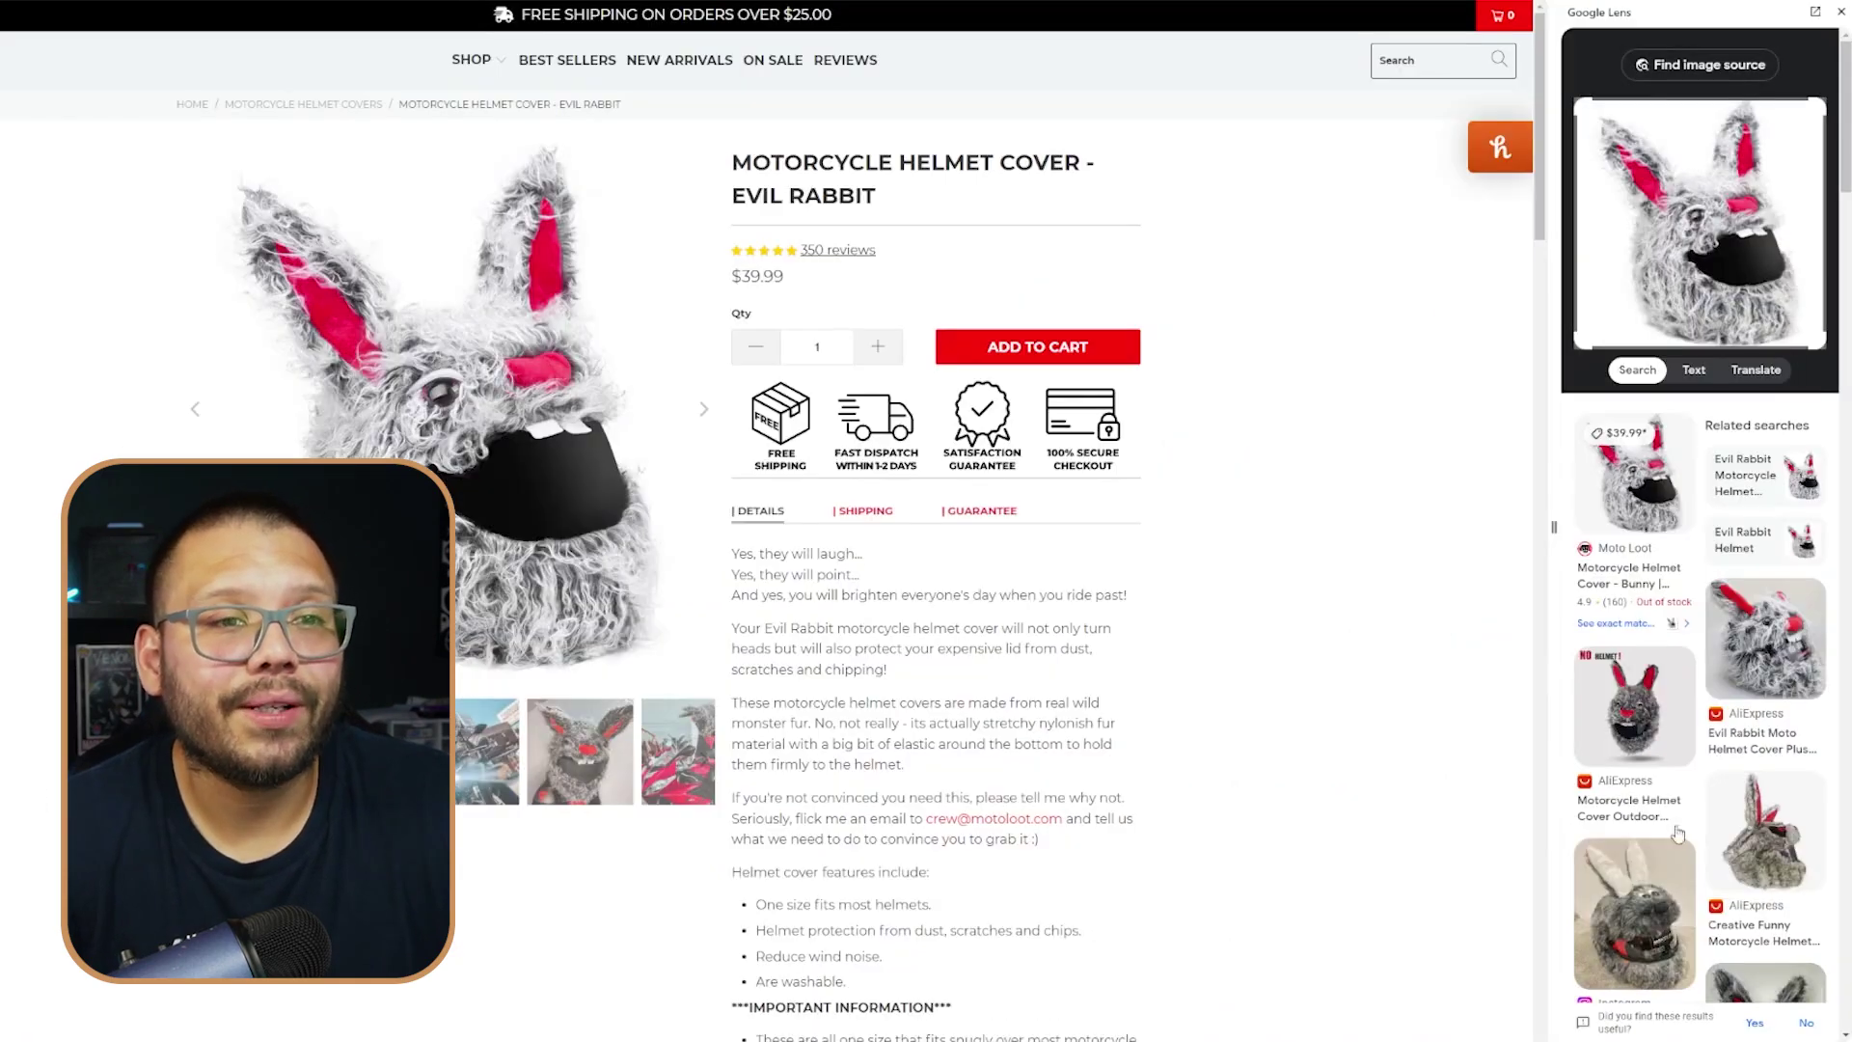
{"action": "scroll", "coordinate": [1770, 627], "scroll_direction": "down", "scroll_amount": 3}
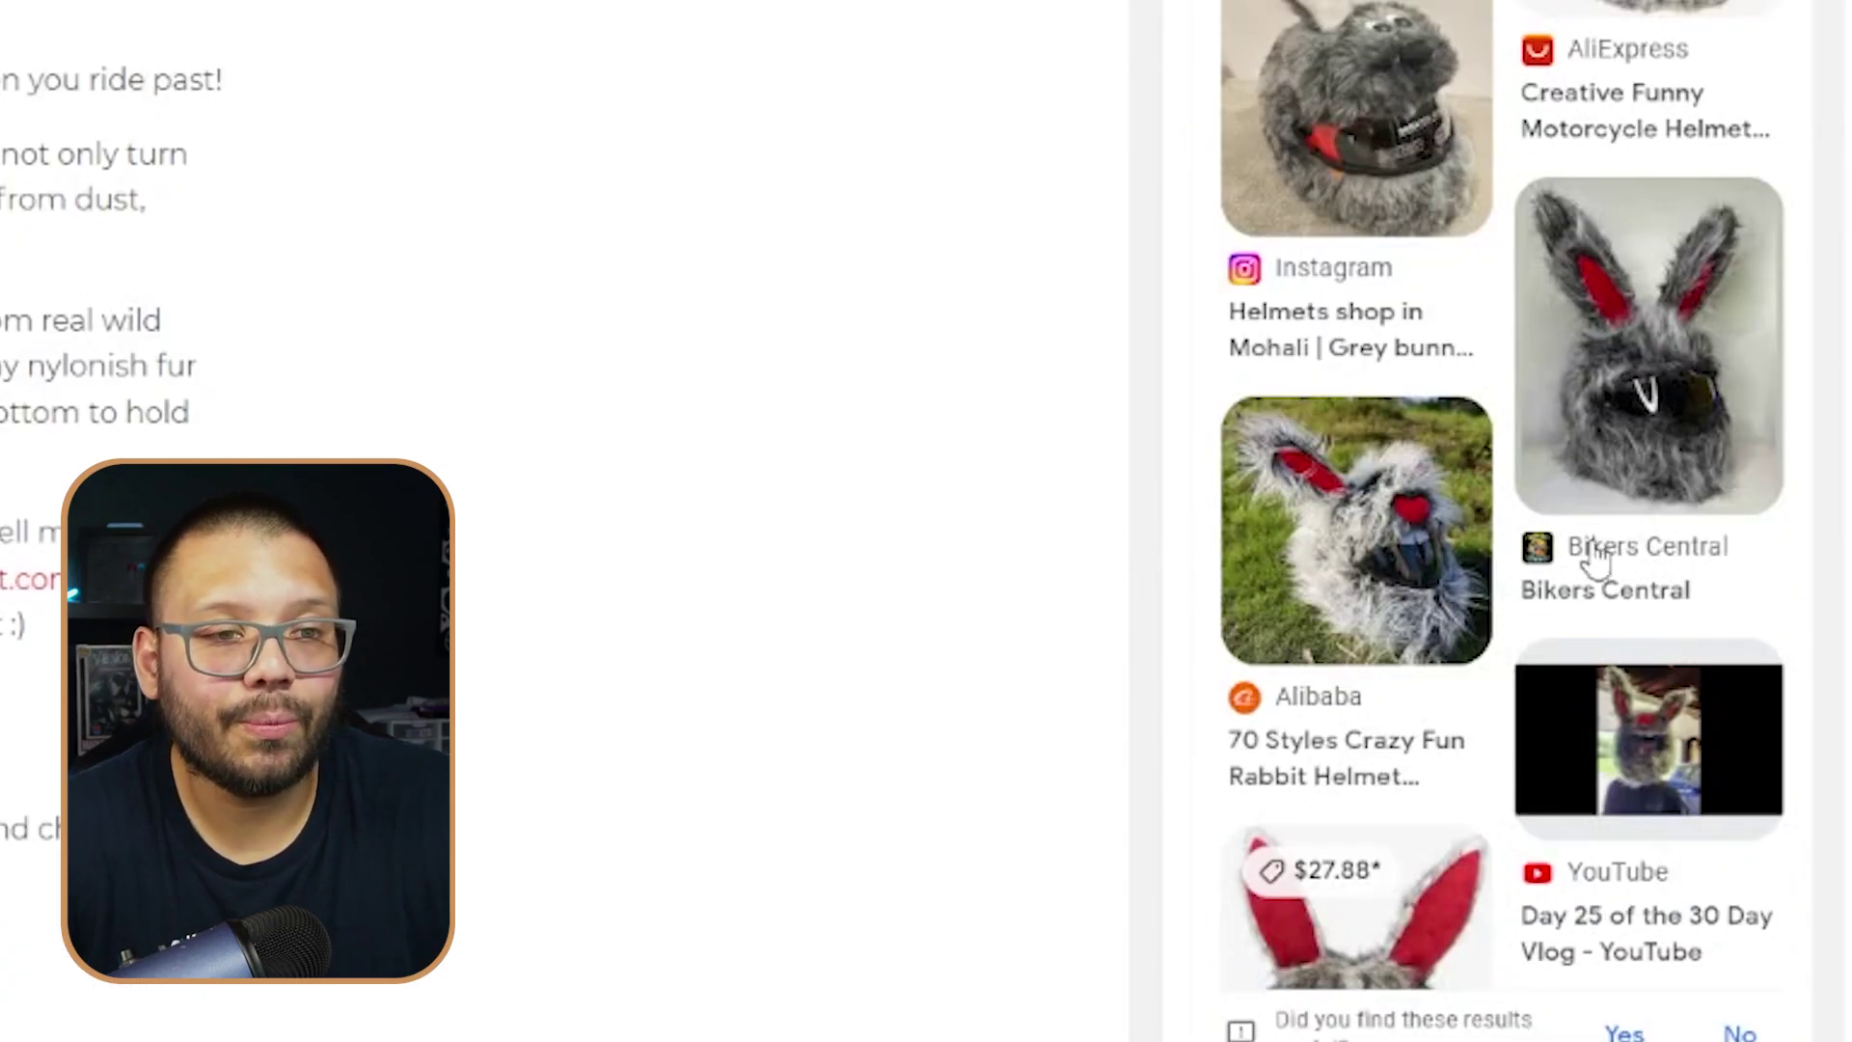
{"action": "scroll", "coordinate": [1523, 241], "scroll_direction": "down", "scroll_amount": 10}
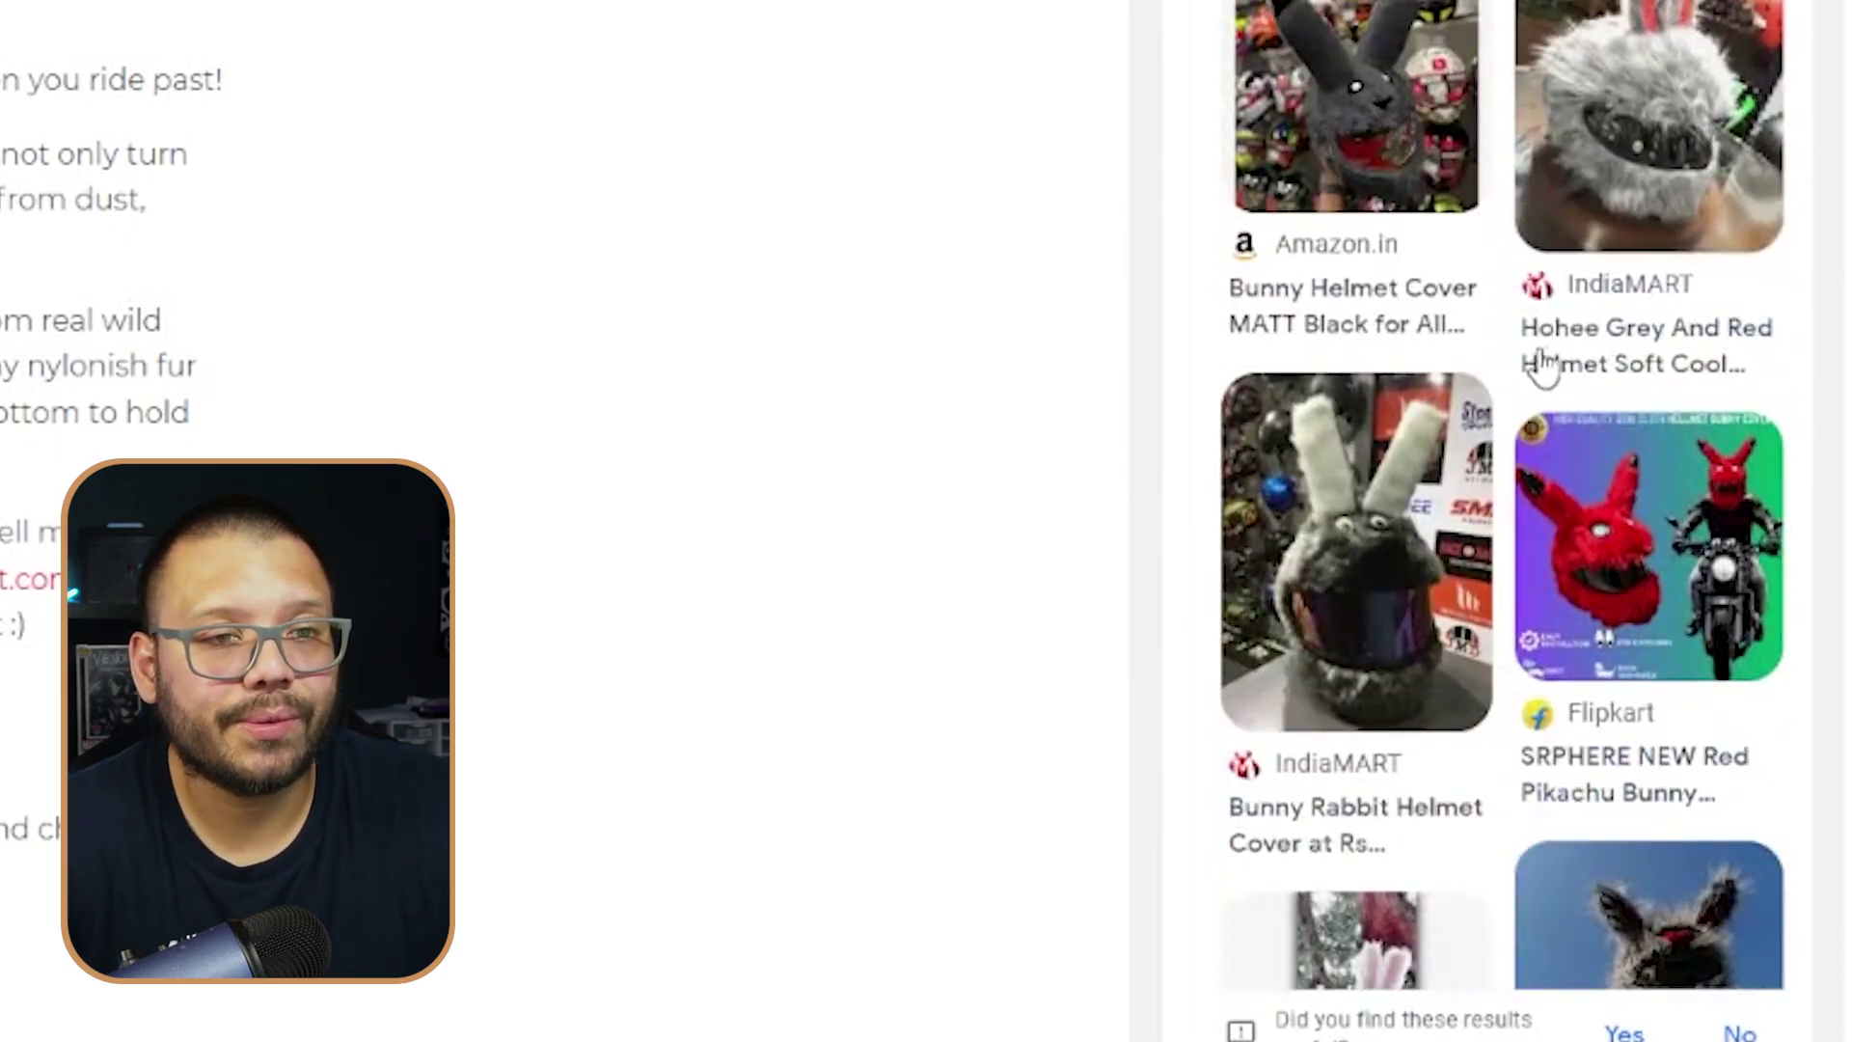
{"action": "scroll", "coordinate": [1543, 366], "scroll_direction": "down", "scroll_amount": 5}
{"action": "scroll", "coordinate": [1453, 392], "scroll_direction": "down", "scroll_amount": 3}
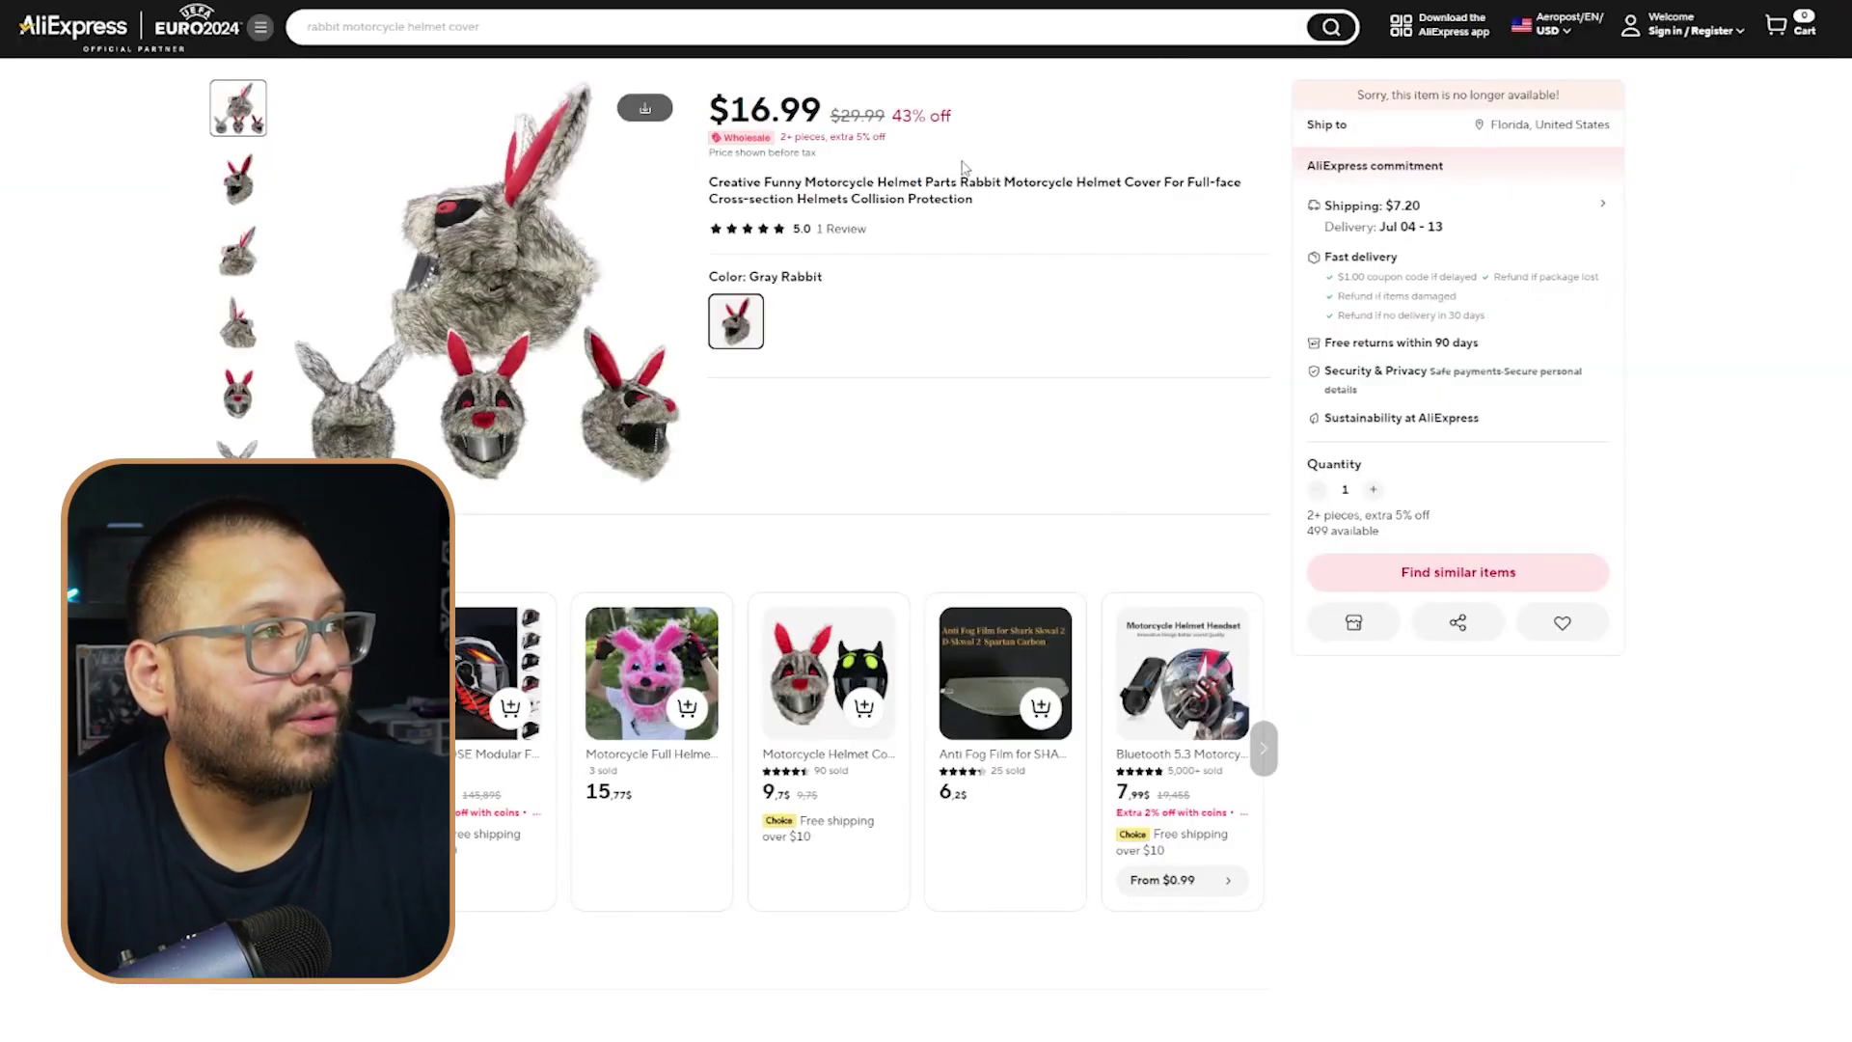
Compare AliExpress listings, noting the rabbit cover's $9.23 price and $6.49 shipping
{"action": "left_click_drag", "start_coordinate": [751, 111], "coordinate": [802, 110]}
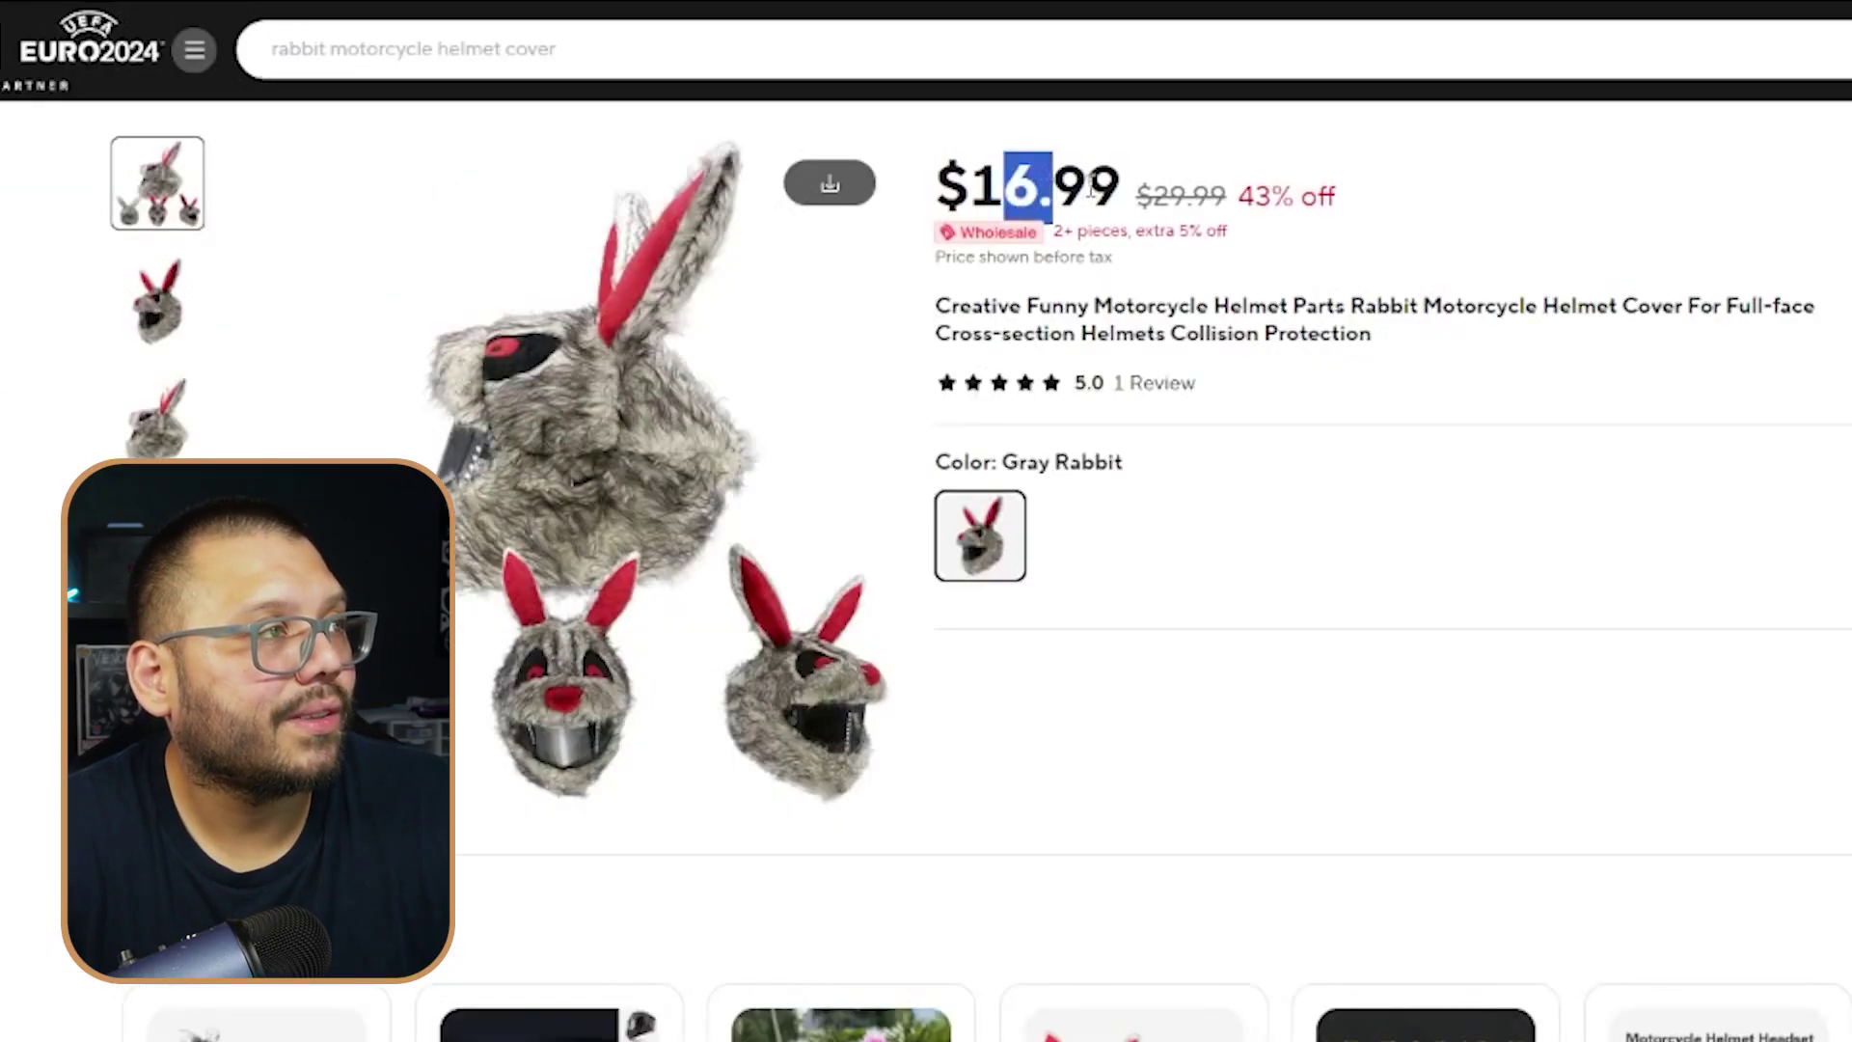
{"action": "left_click", "coordinate": [1249, 199]}
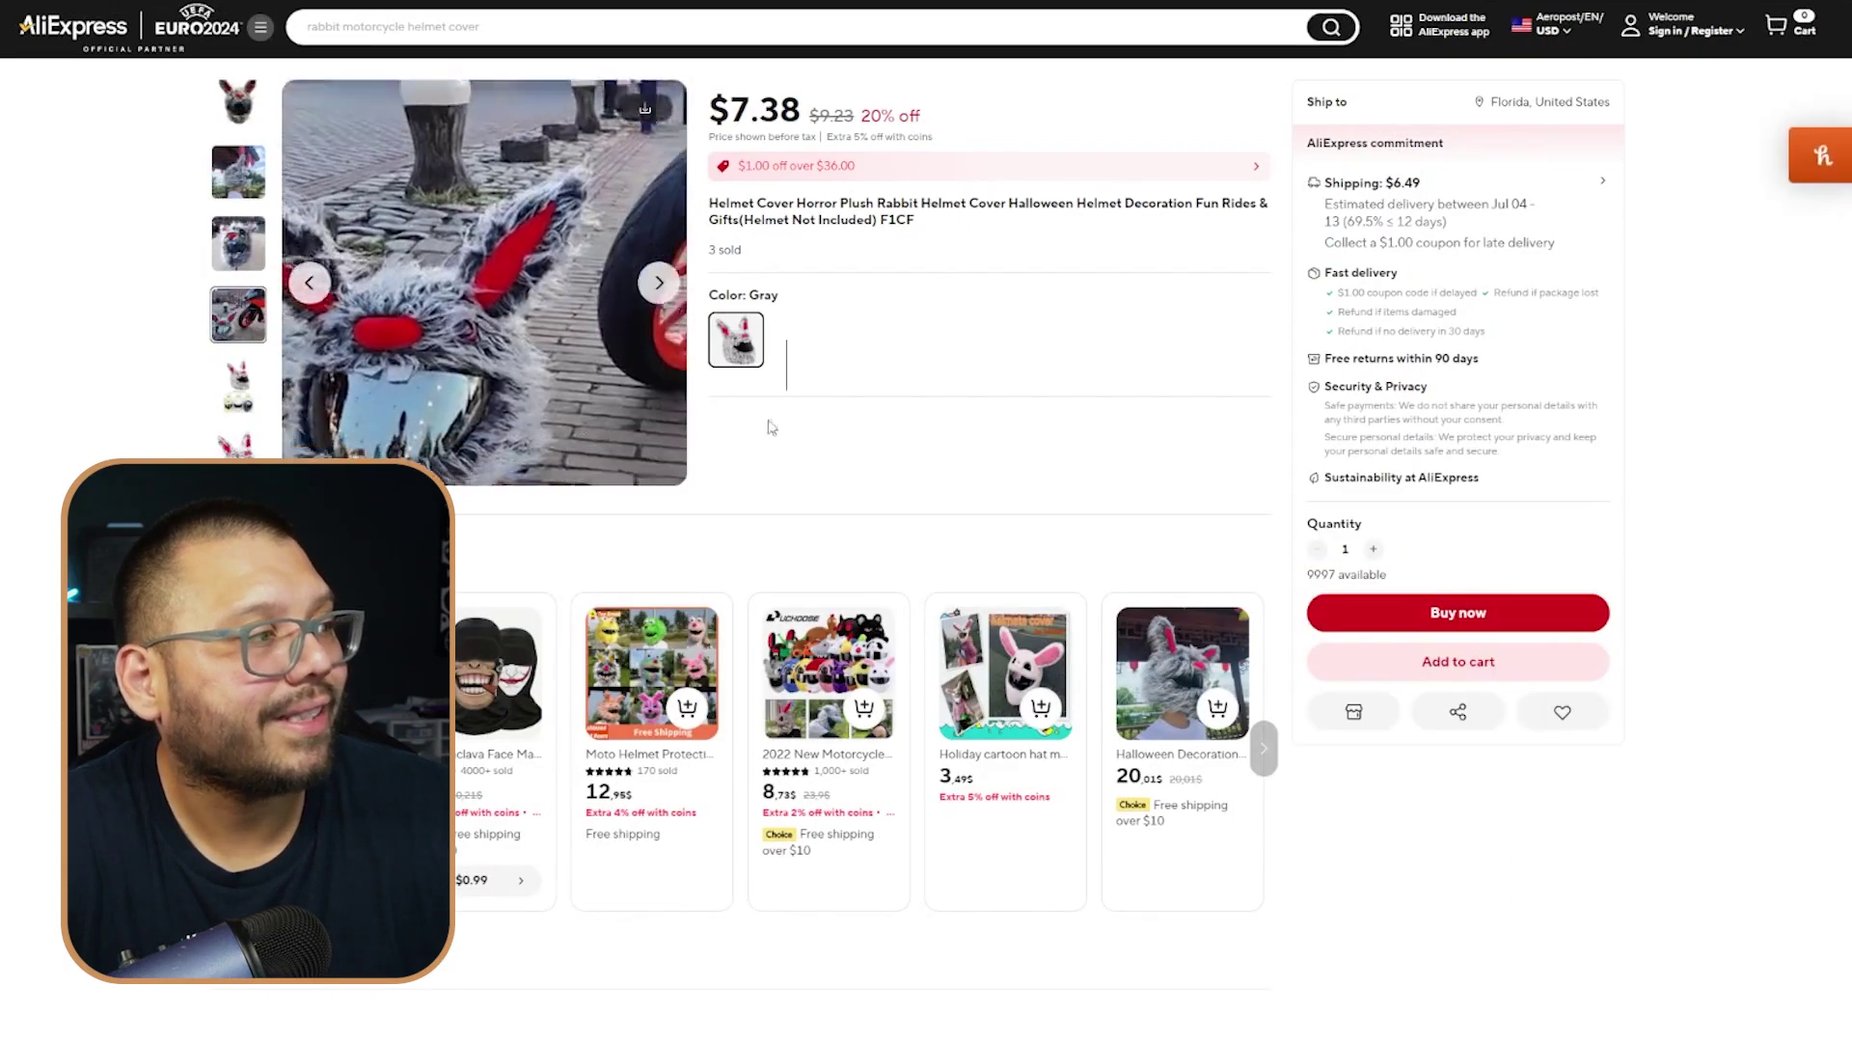
{"action": "left_click_drag", "start_coordinate": [808, 116], "coordinate": [859, 124]}
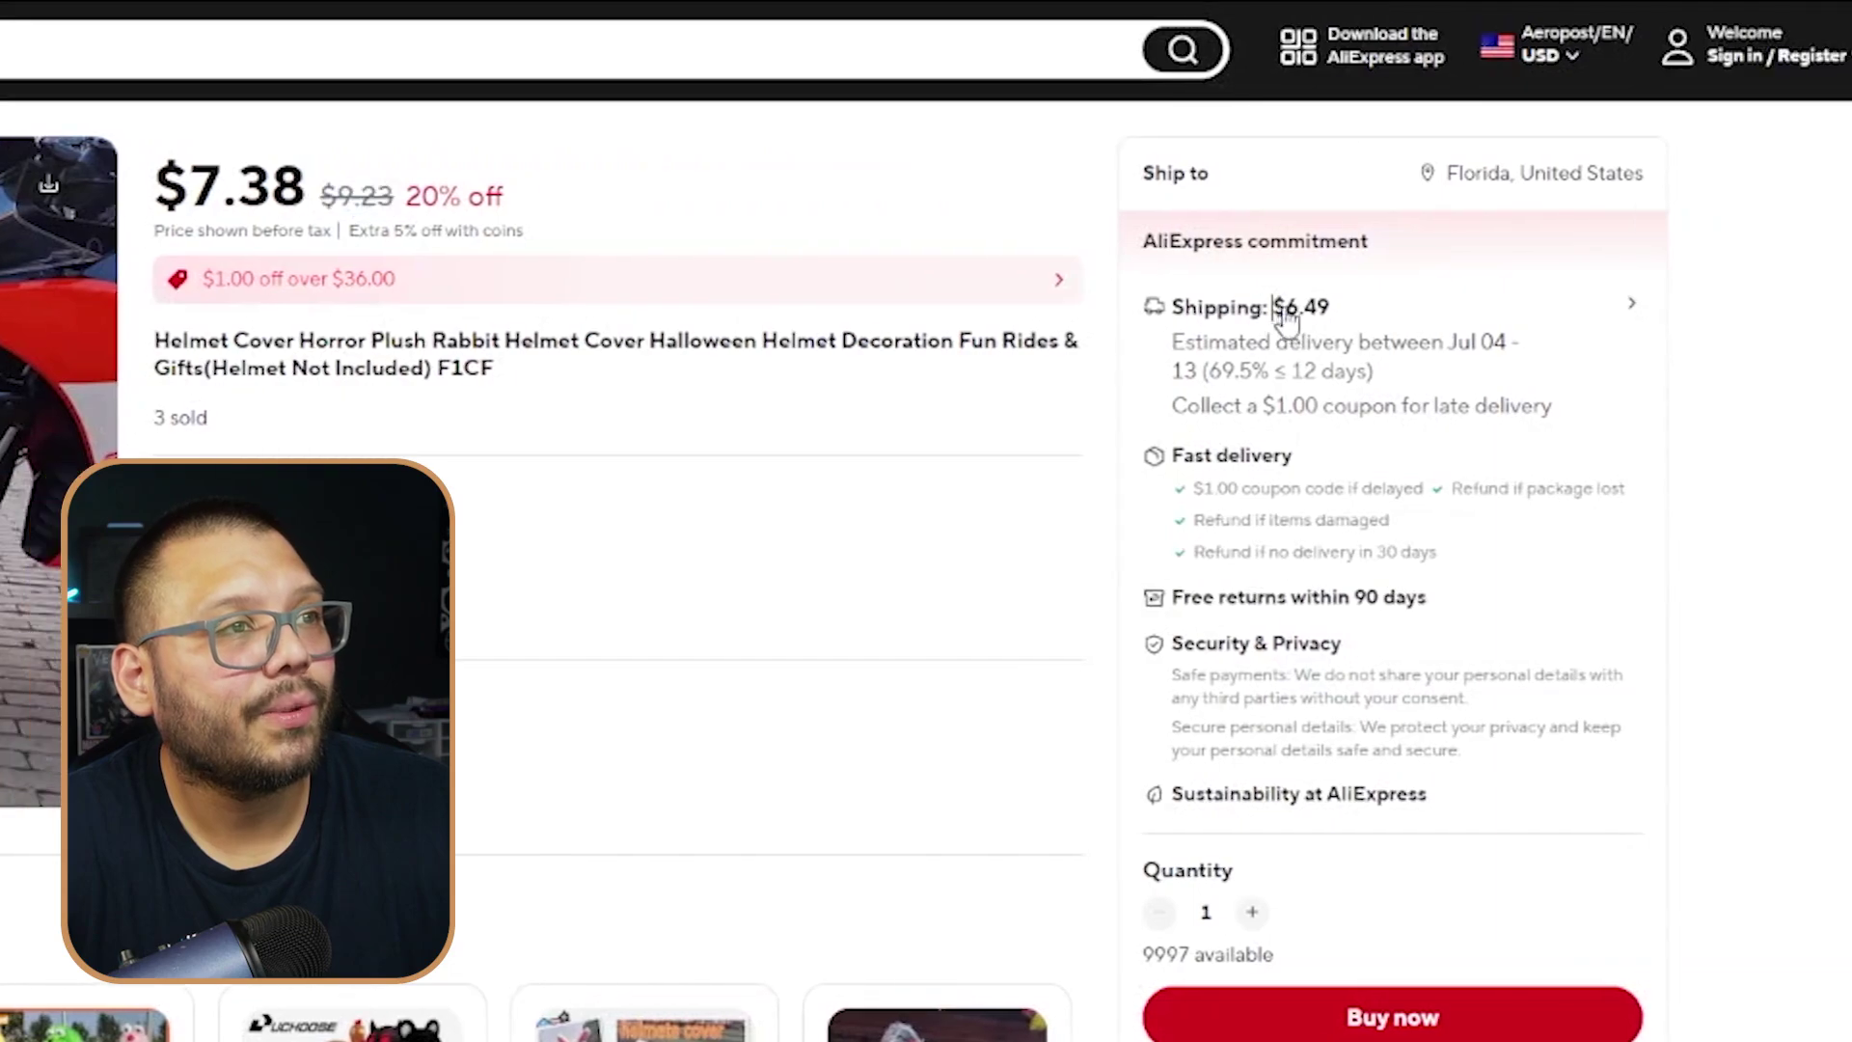
{"action": "left_click_drag", "start_coordinate": [1851, 306], "coordinate": [1851, 306]}
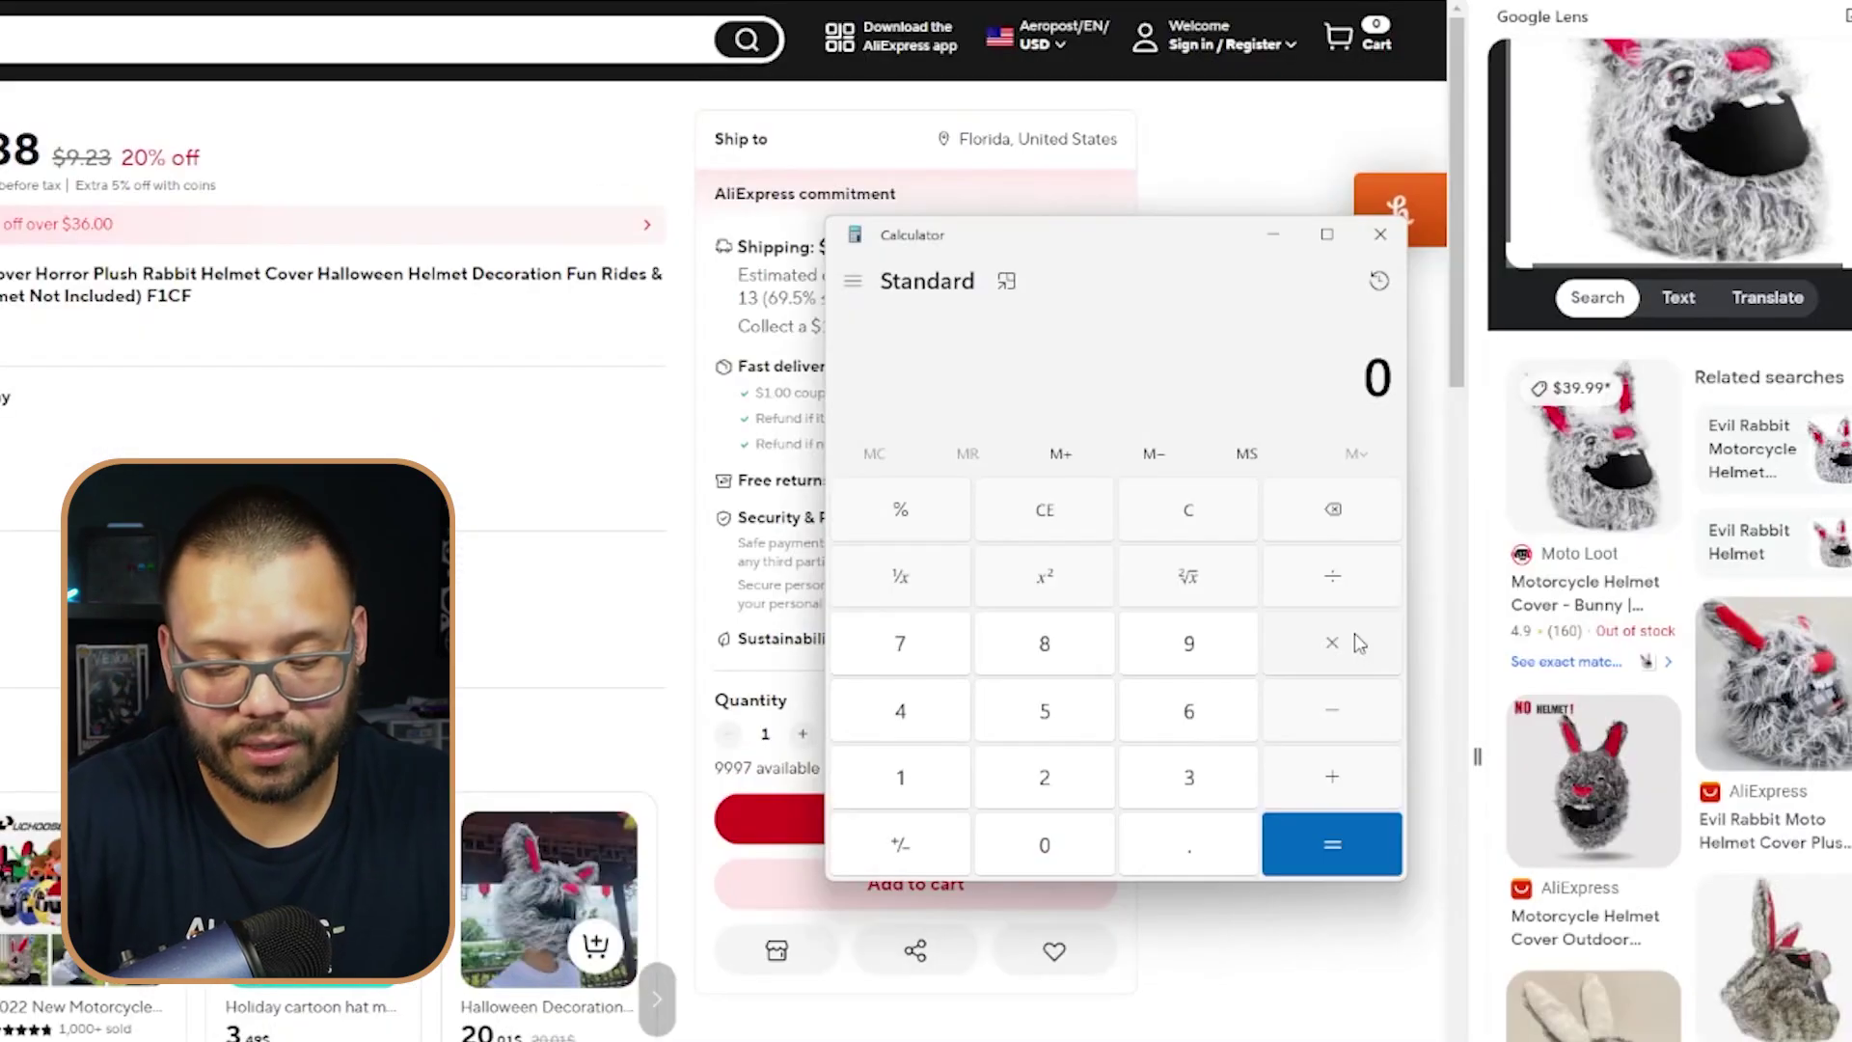
Compute 40 − 9.23 − 7 in Calculator for a 23.77 profit
{"action": "type", "text": "40"}
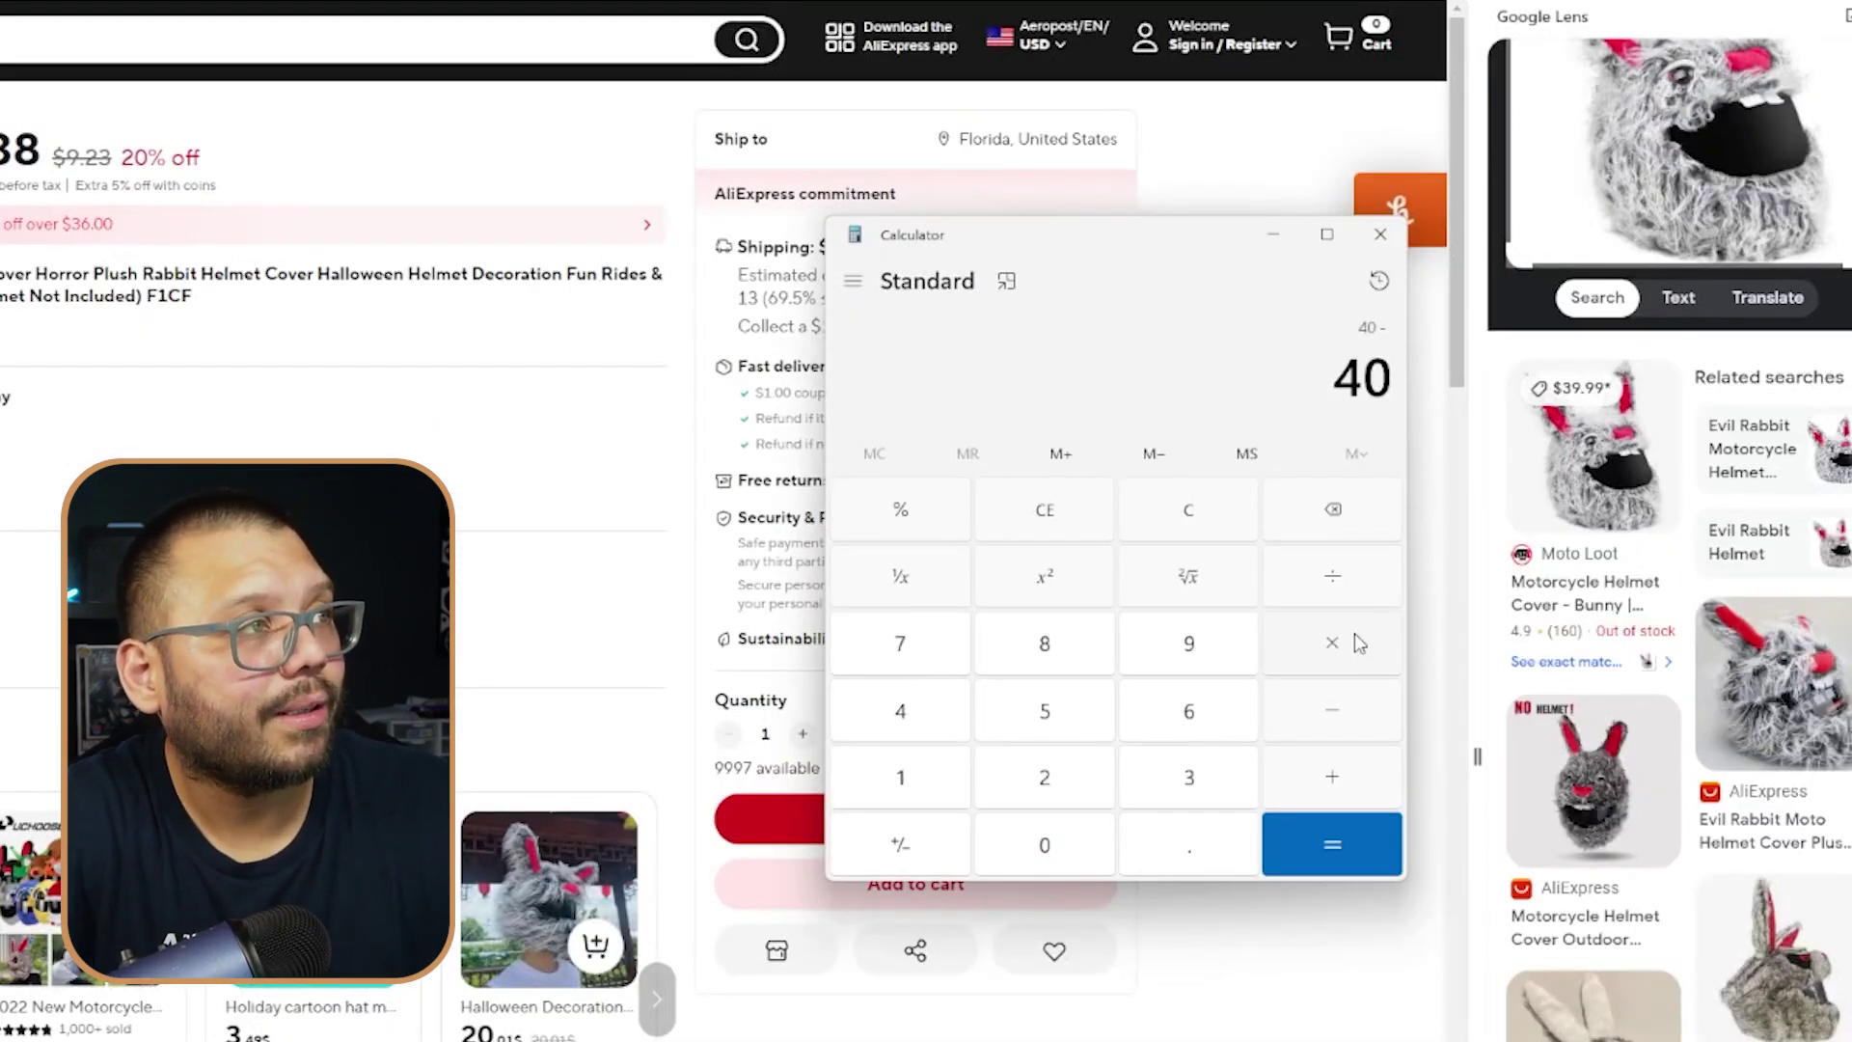
{"action": "type", "text": "9.23-"}
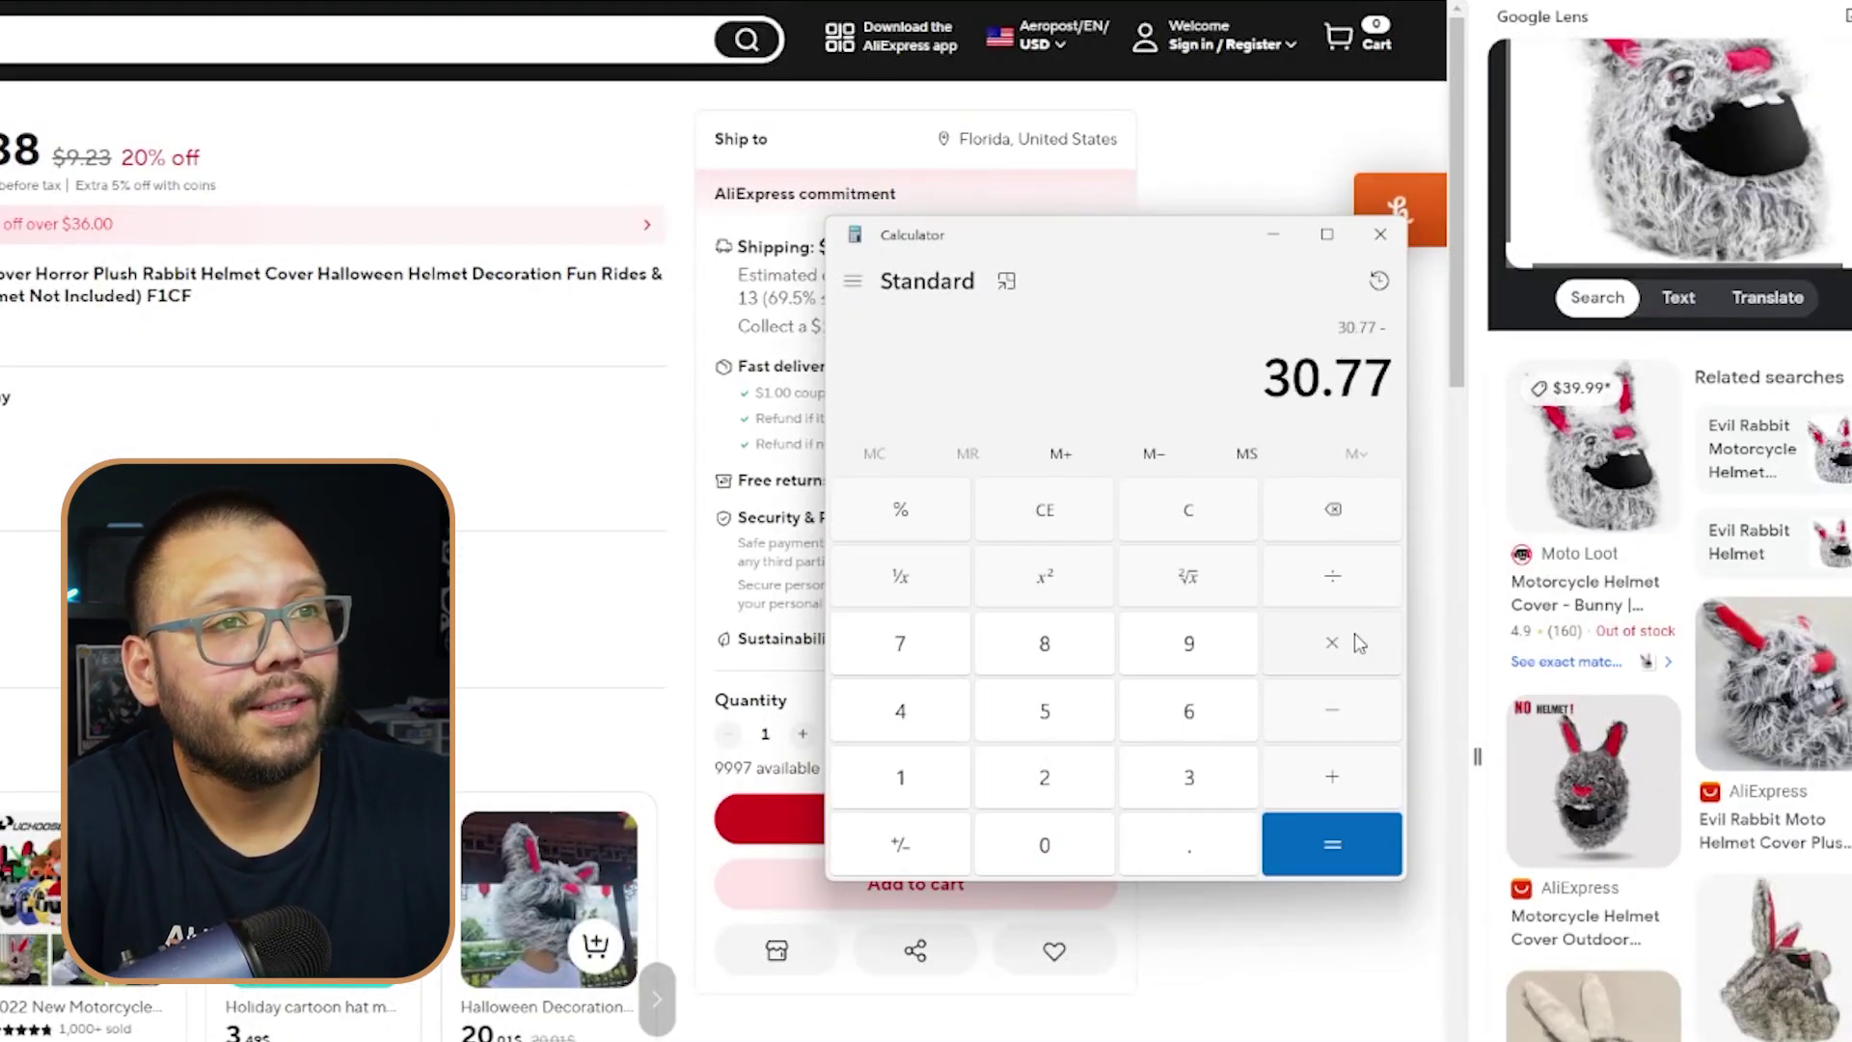
{"action": "type", "text": "7"}
{"action": "key", "text": "Return"}
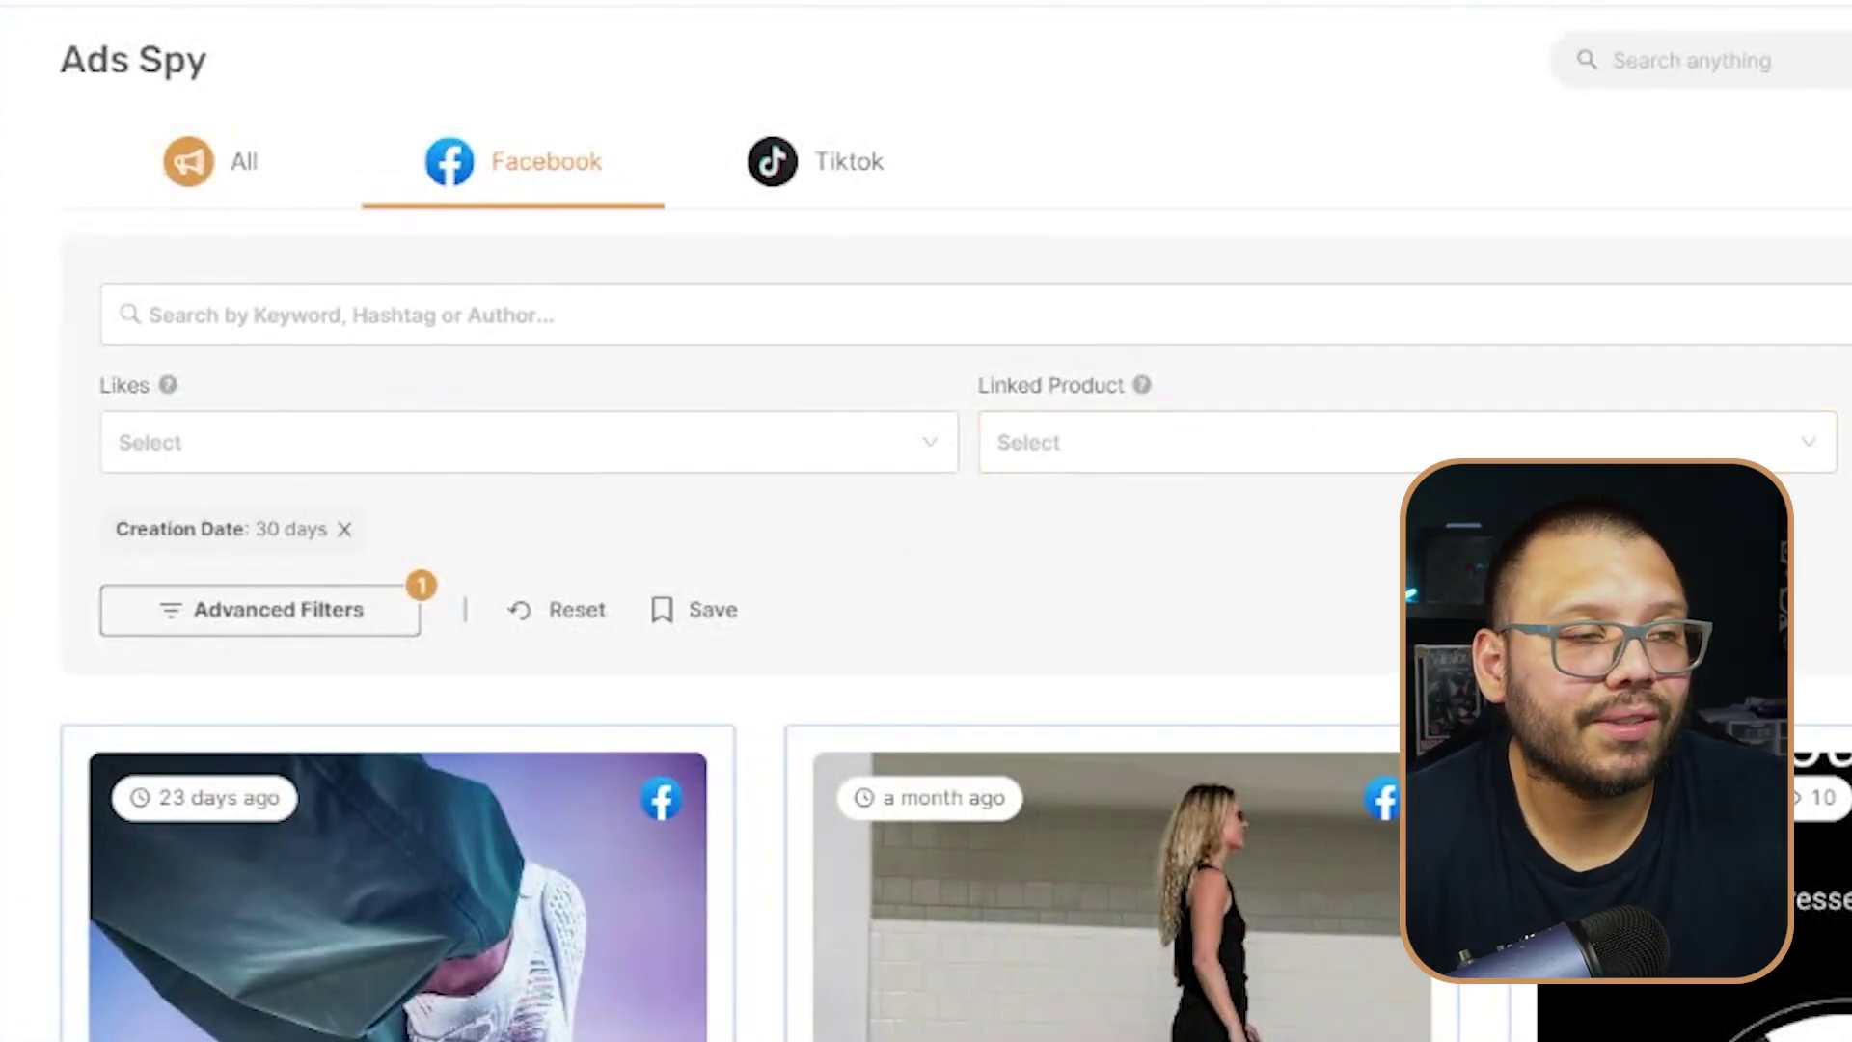
Scroll through the Facebook ads created in the last 30 days
{"action": "scroll", "coordinate": [1435, 648], "scroll_direction": "down", "scroll_amount": 5}
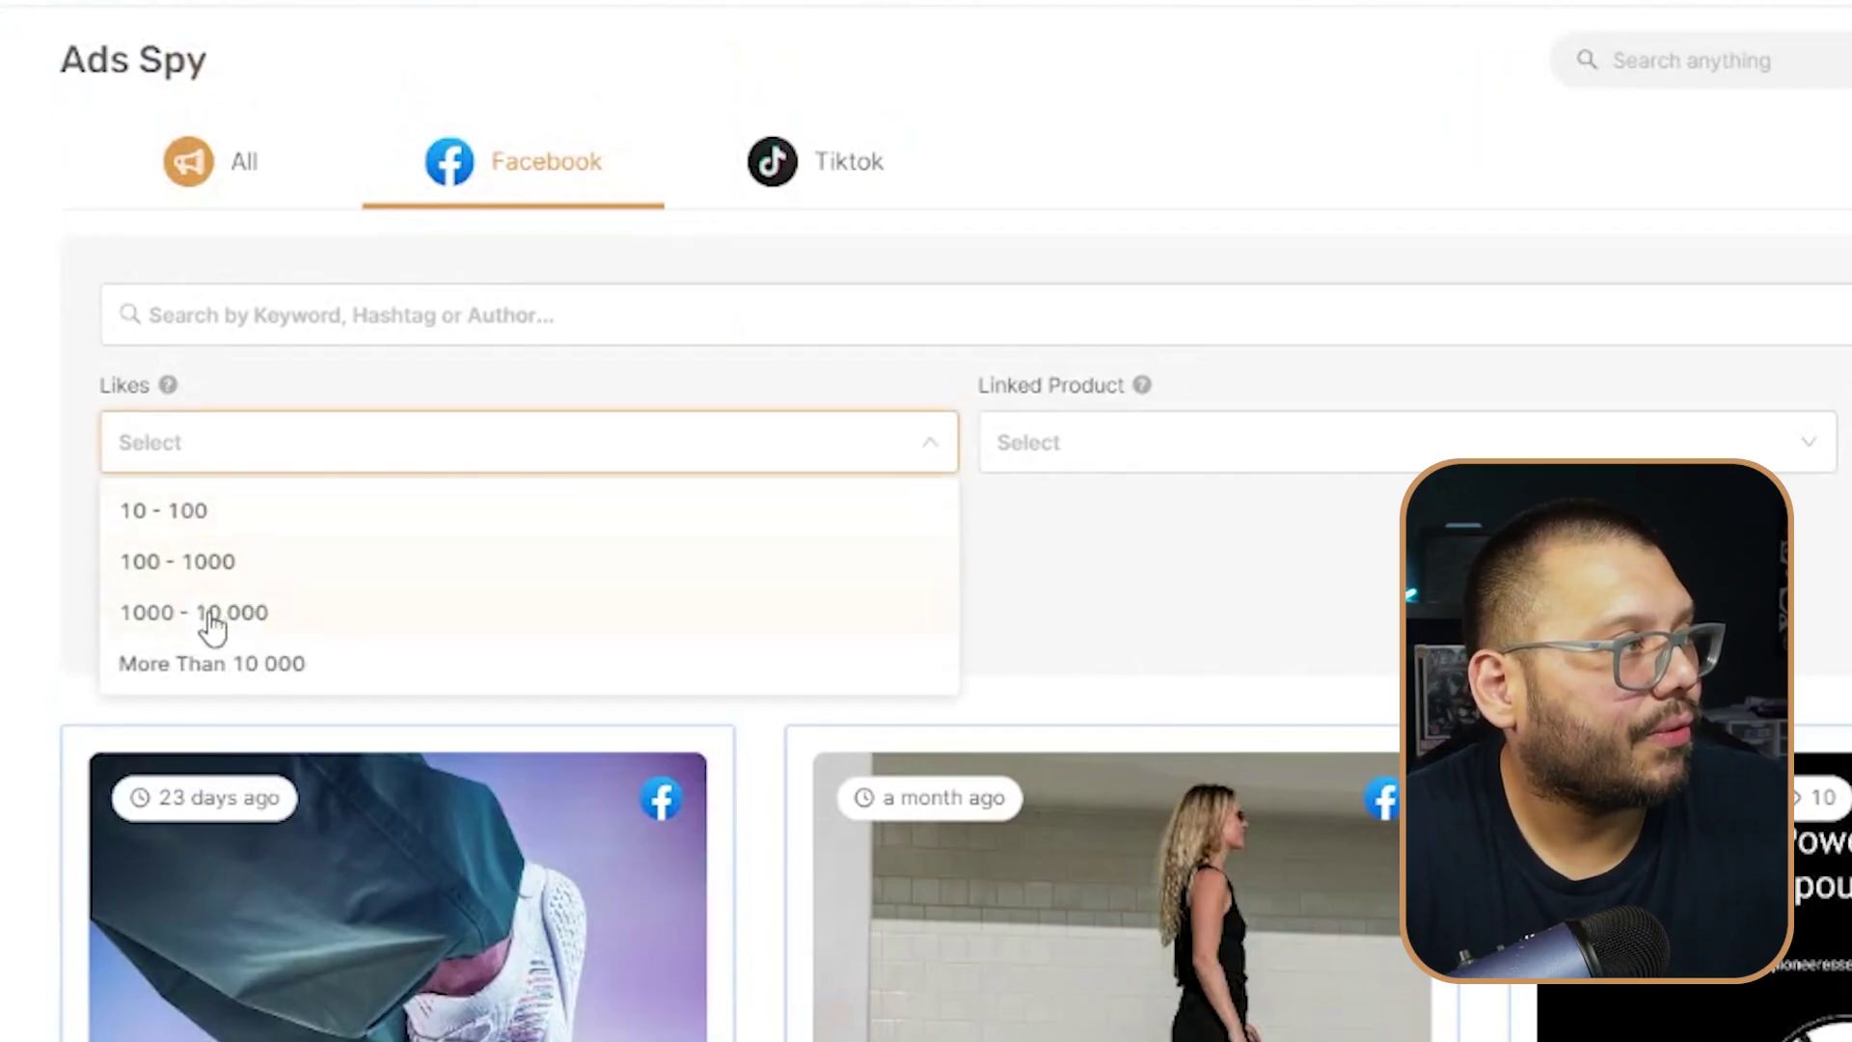
Filter ads to 1000 - 10 000 likes, Linked Product No, and interaction rate More Than 2%
{"action": "left_click", "coordinate": [231, 613]}
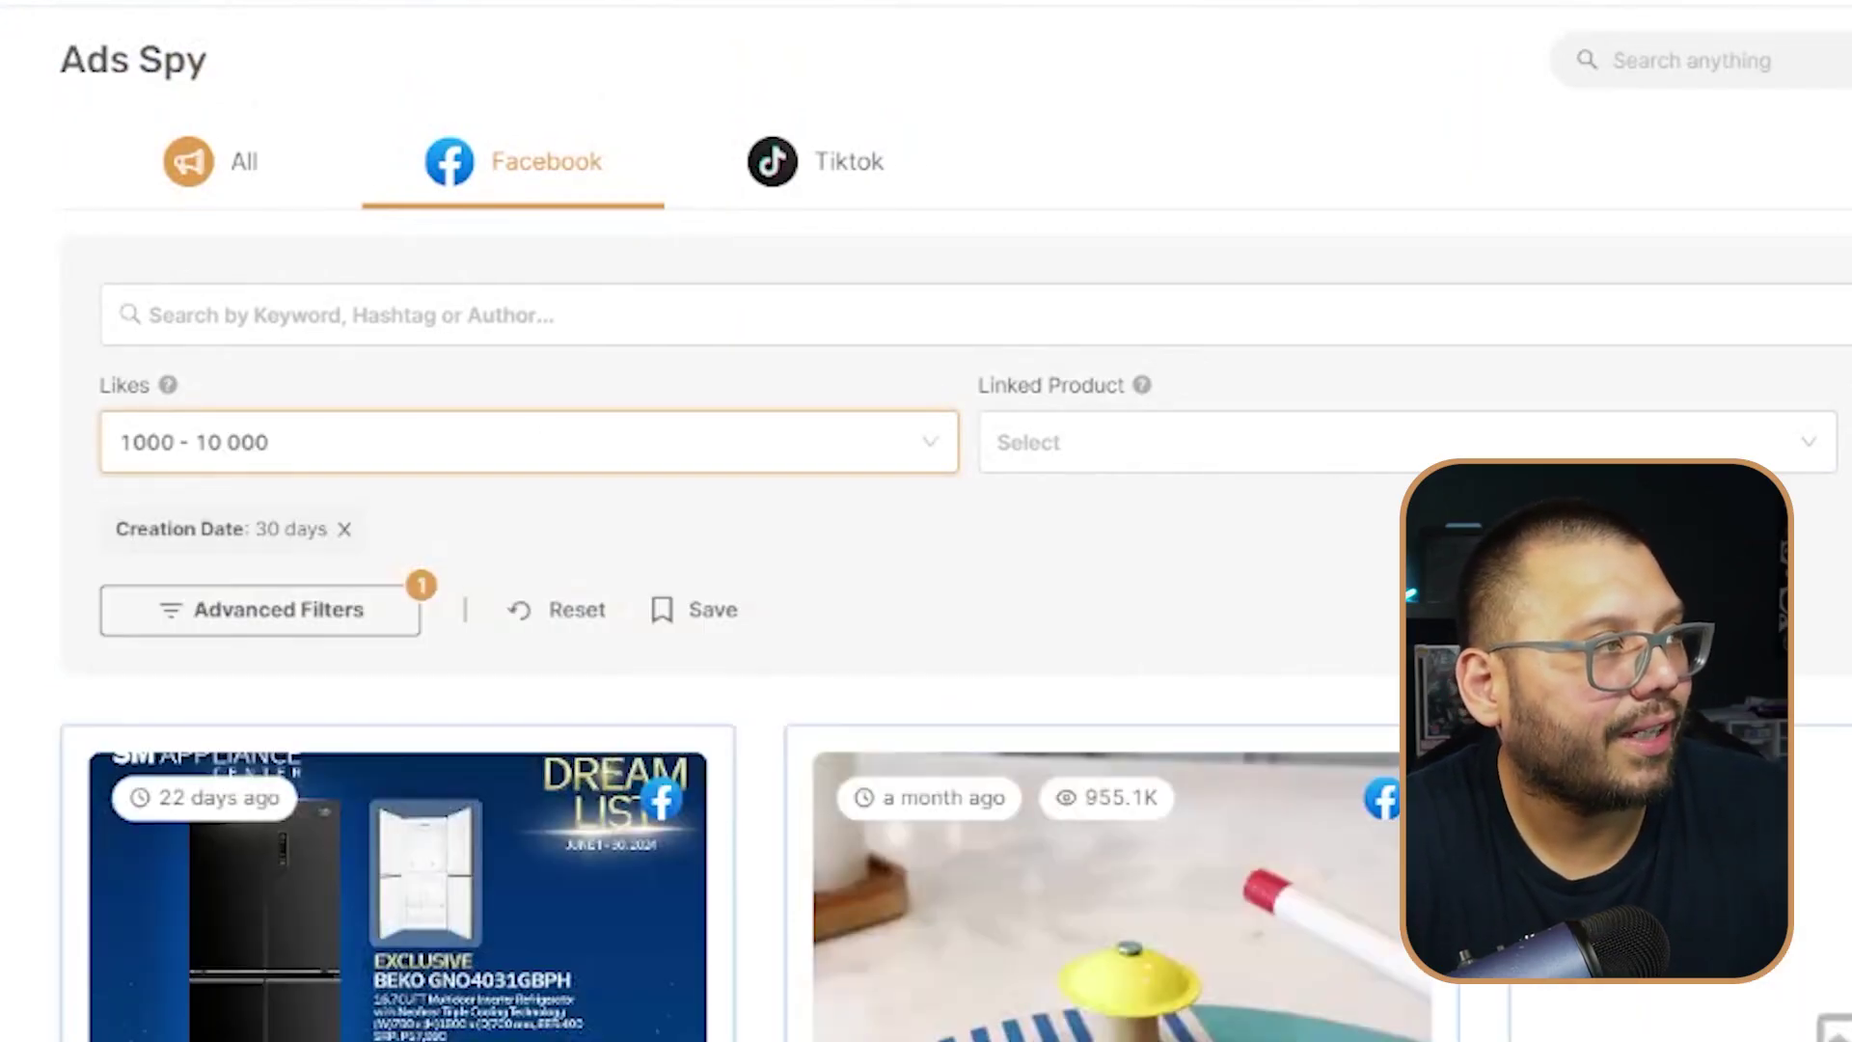
{"action": "left_click", "coordinate": [575, 567]}
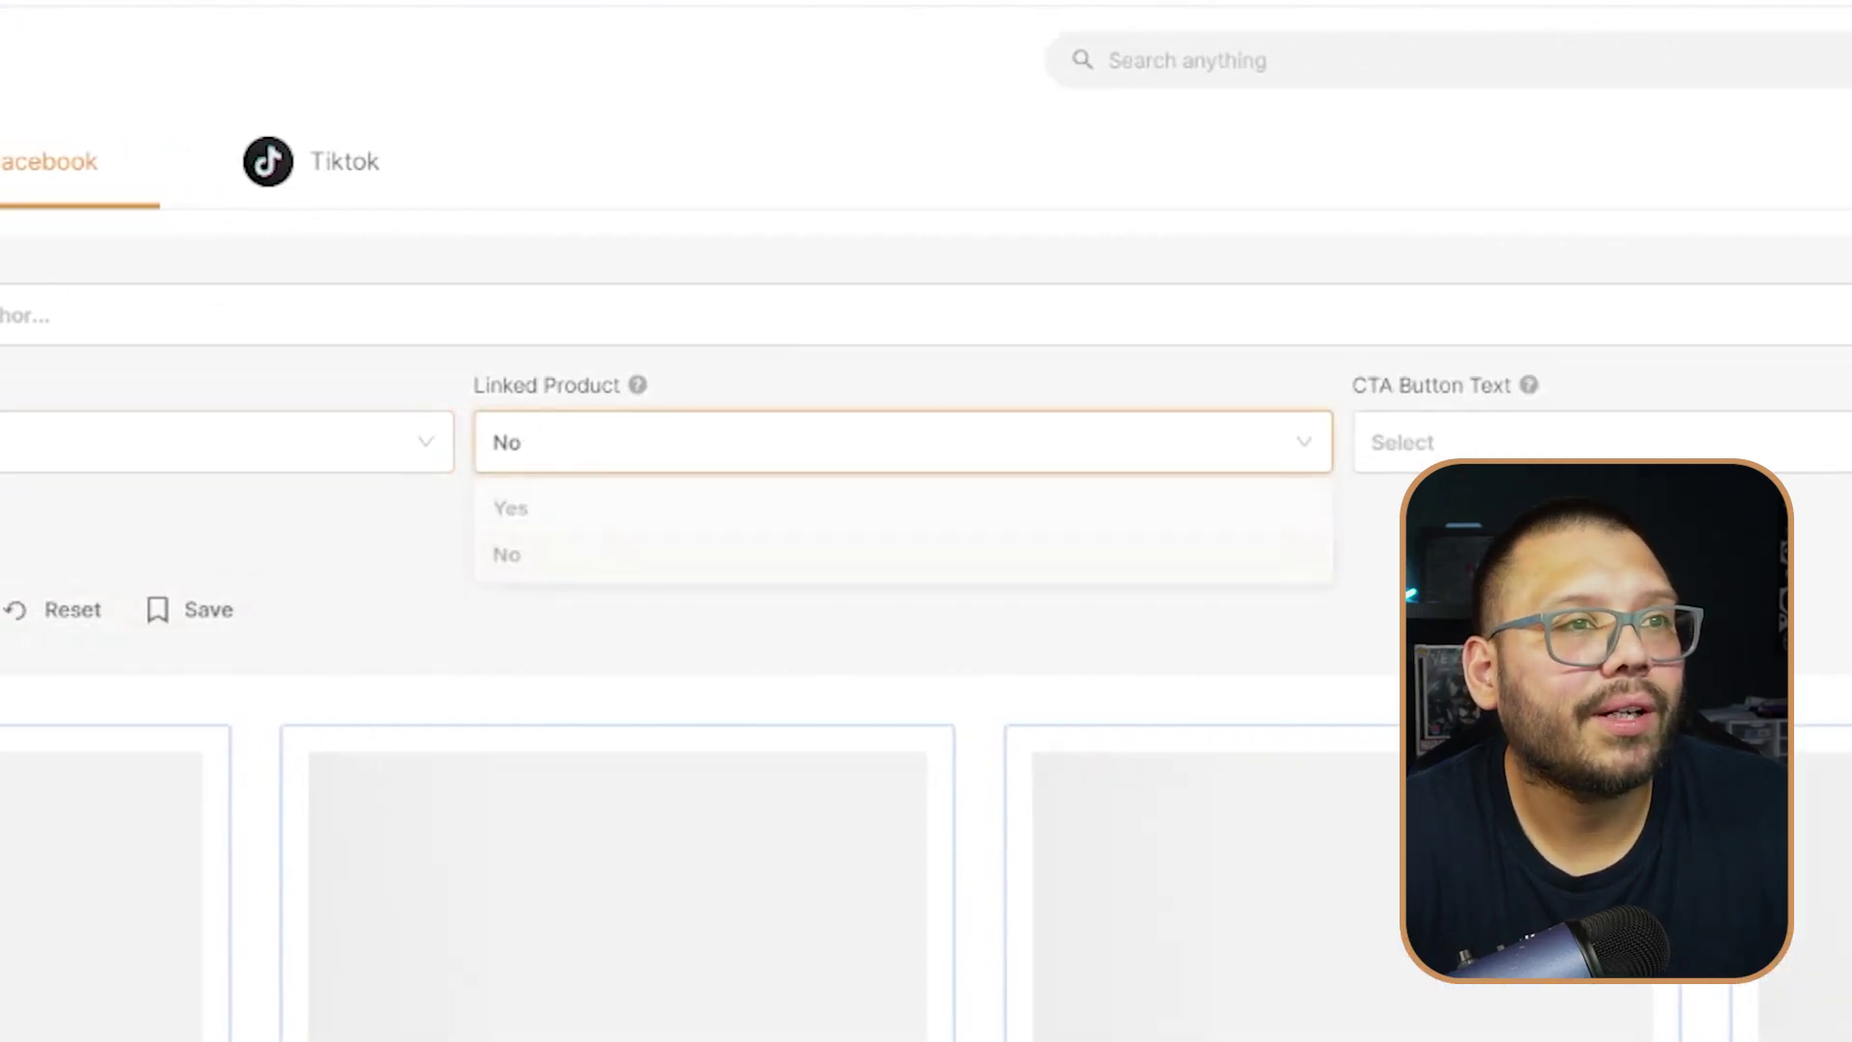
{"action": "left_click", "coordinate": [1178, 444]}
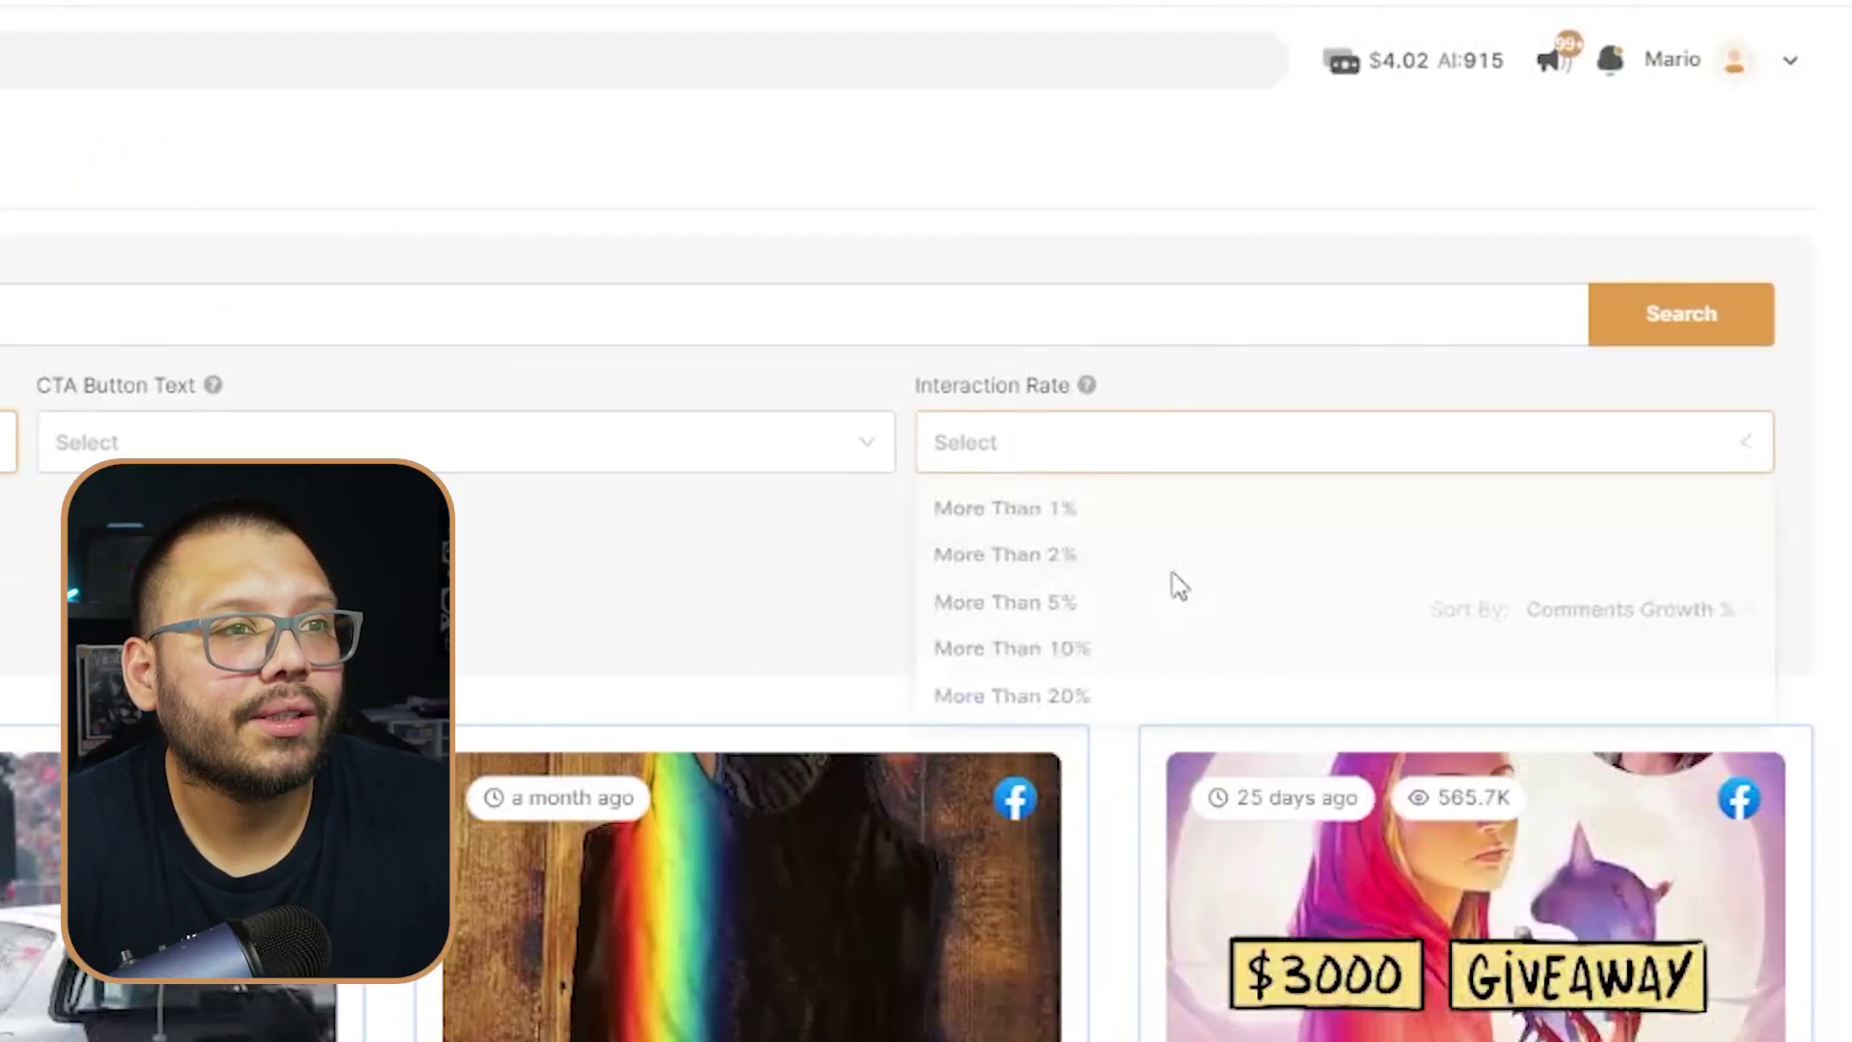
{"action": "left_click", "coordinate": [1014, 565]}
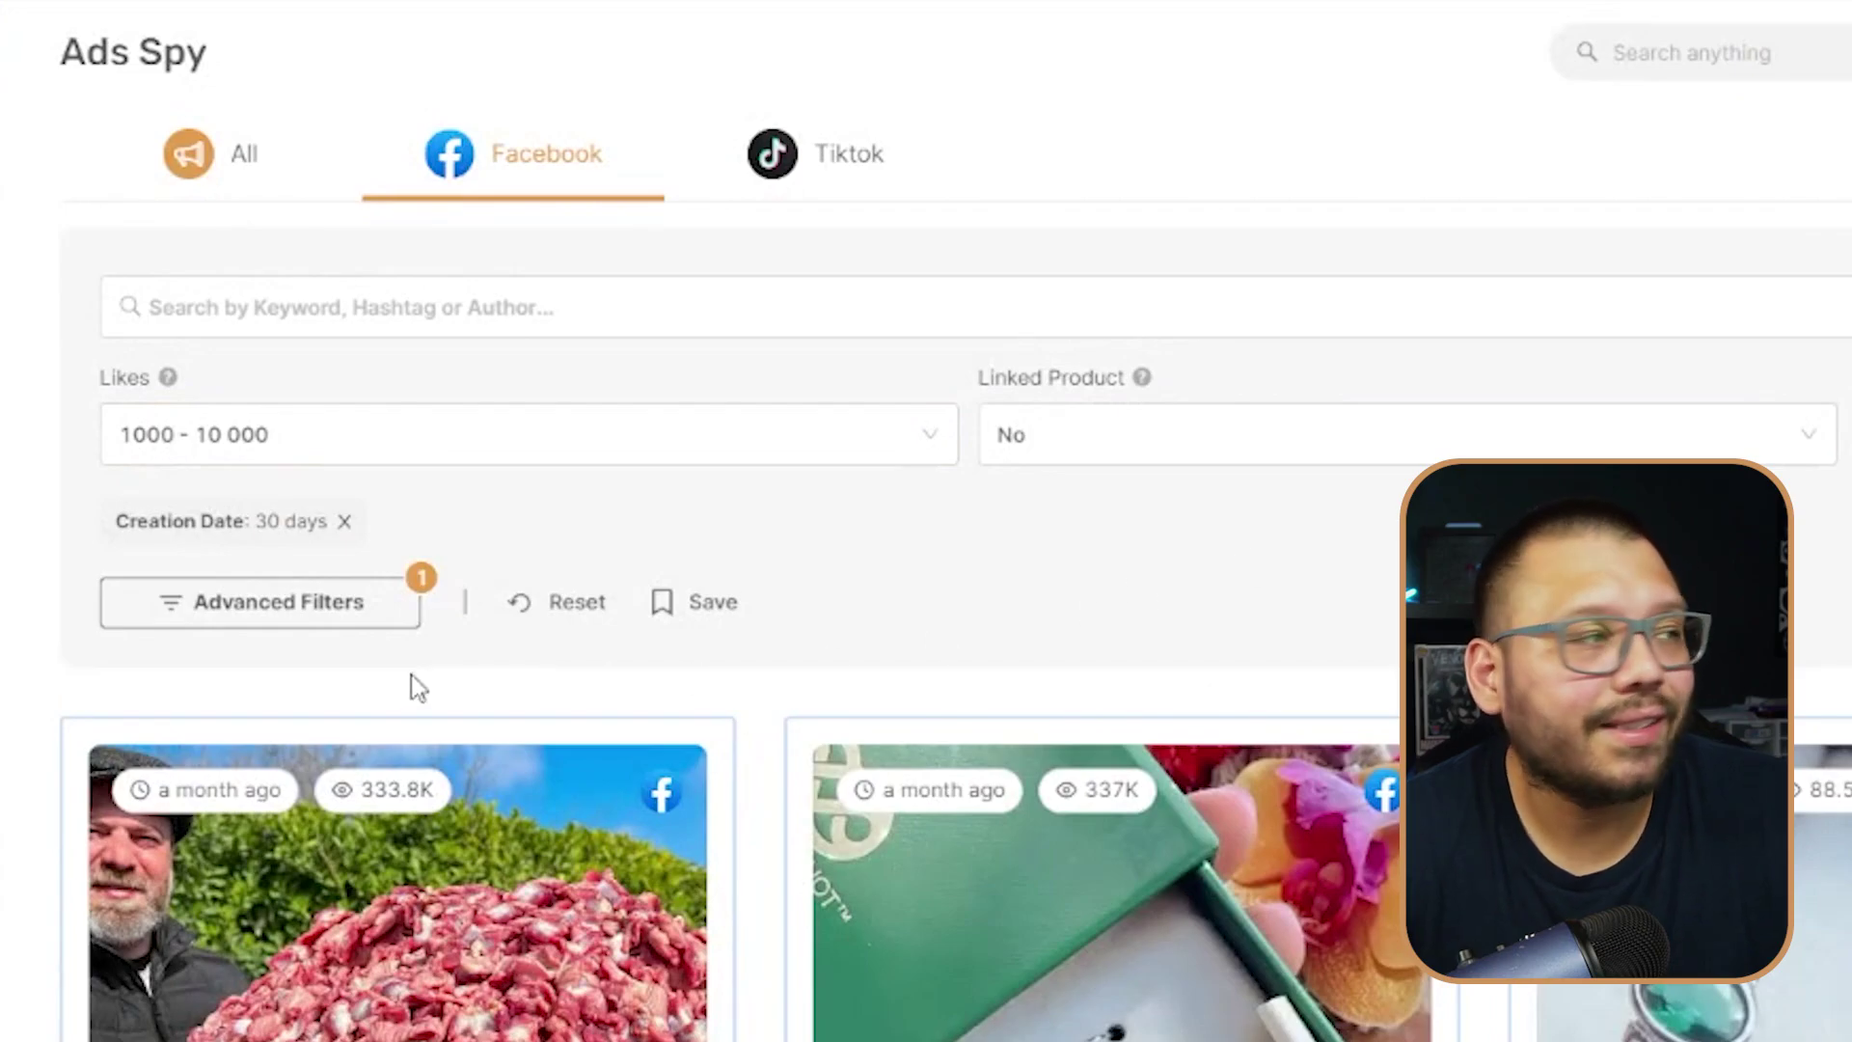
{"action": "left_click", "coordinate": [287, 605]}
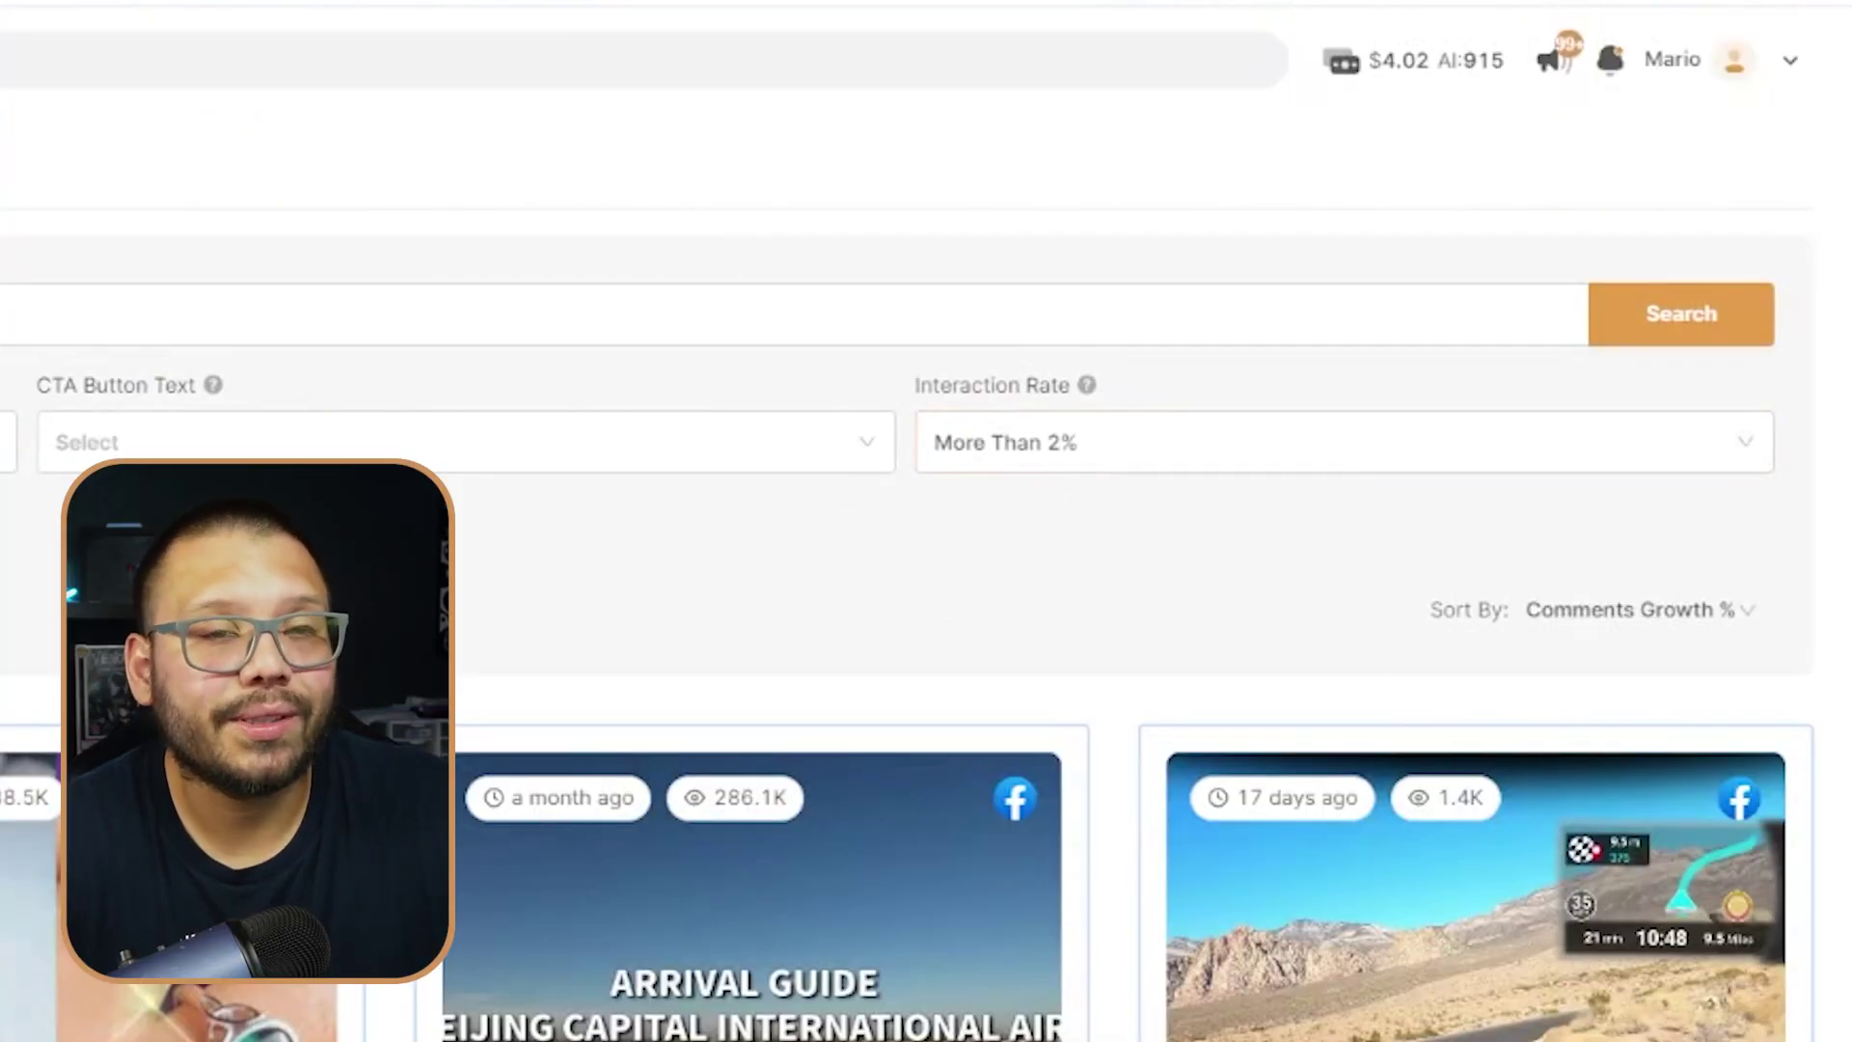
Run the filtered search and open the 18K Emerald Earrings ad's details
{"action": "left_click", "coordinate": [1702, 333]}
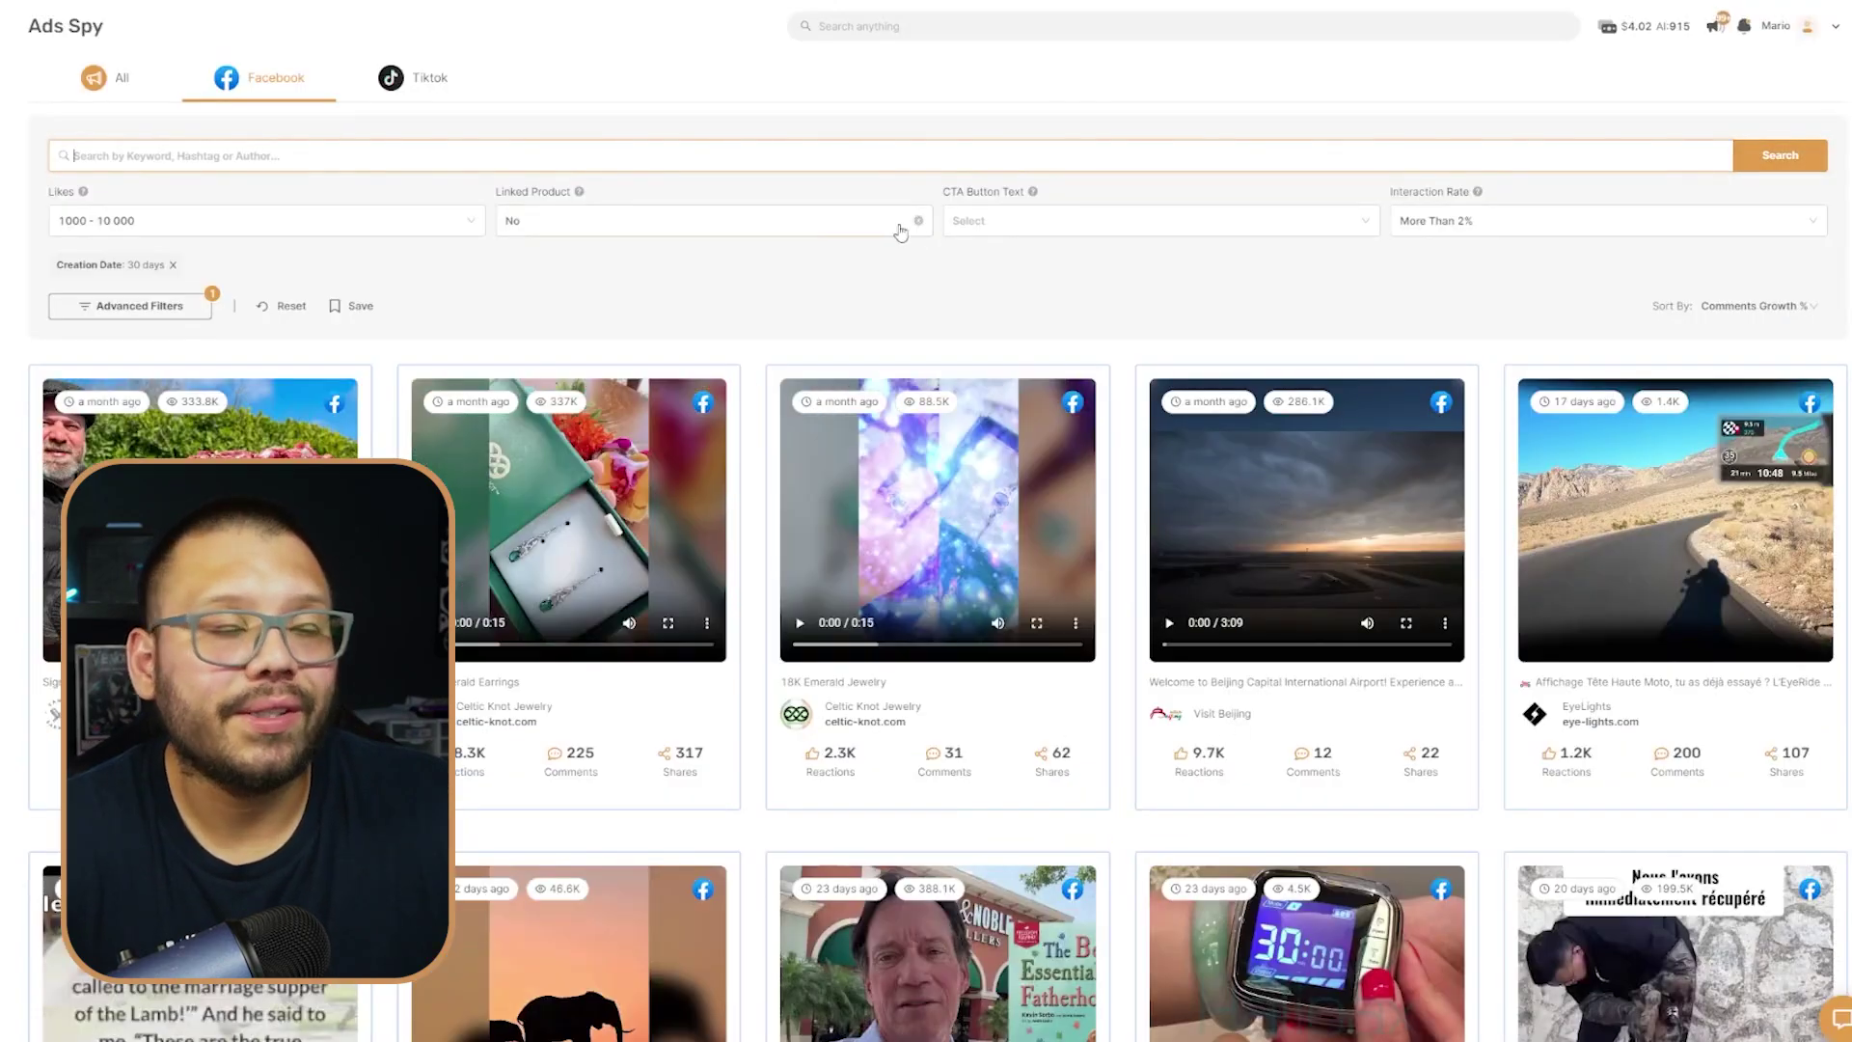
{"action": "scroll", "coordinate": [681, 277], "scroll_direction": "down", "scroll_amount": 3}
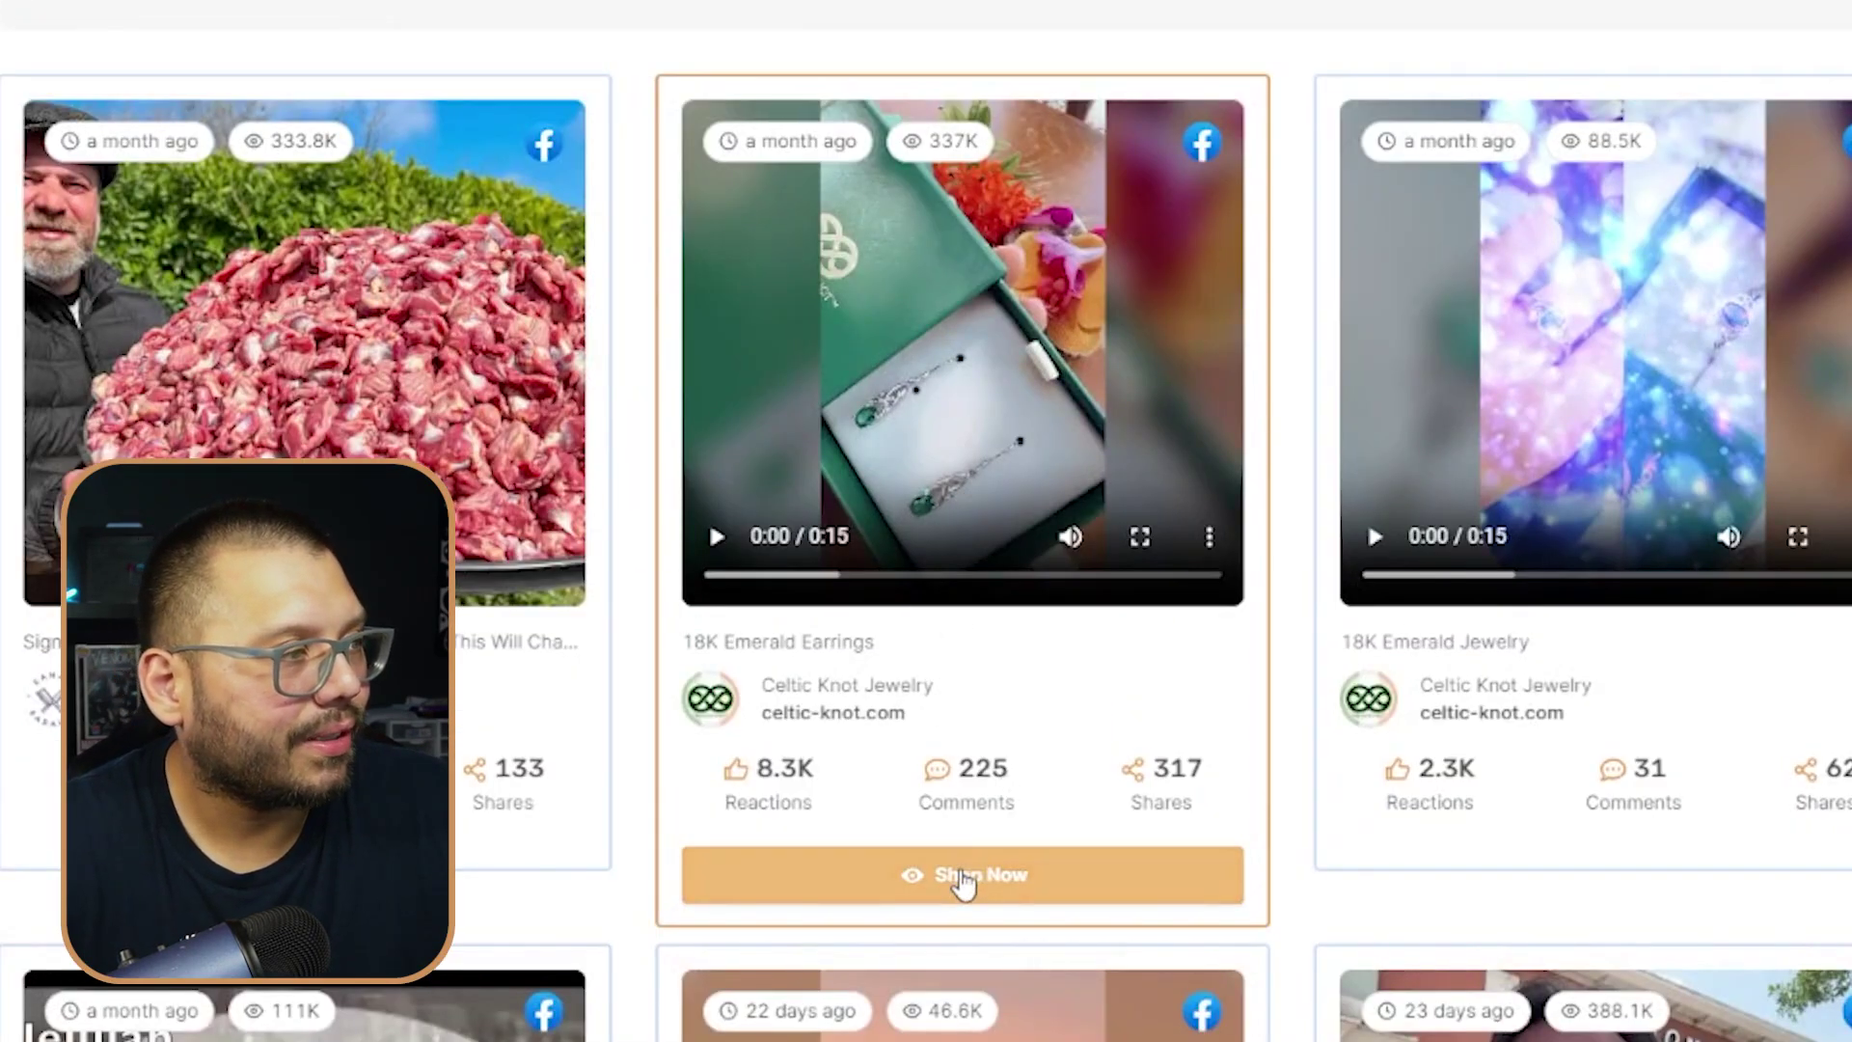
{"action": "left_click", "coordinate": [880, 871]}
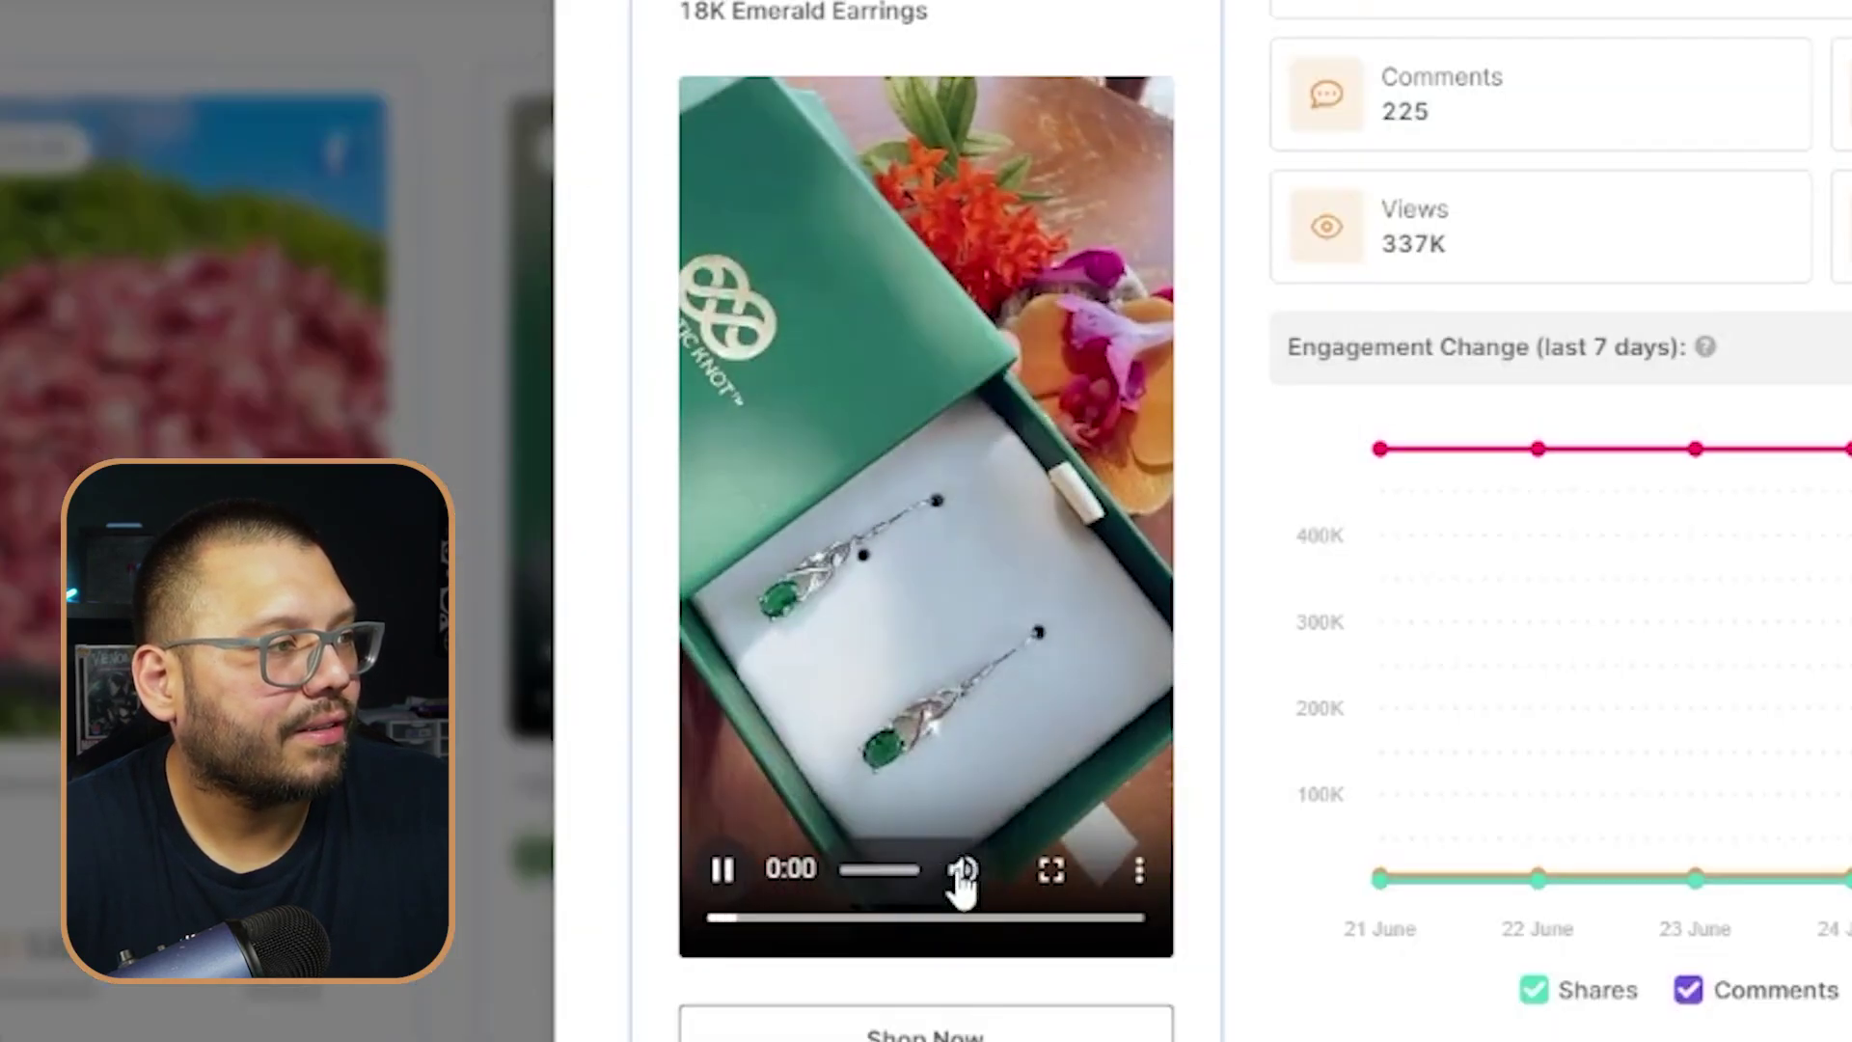
Mute the earrings ad video and scroll through its engagement details
{"action": "left_click_drag", "start_coordinate": [959, 878], "coordinate": [868, 881]}
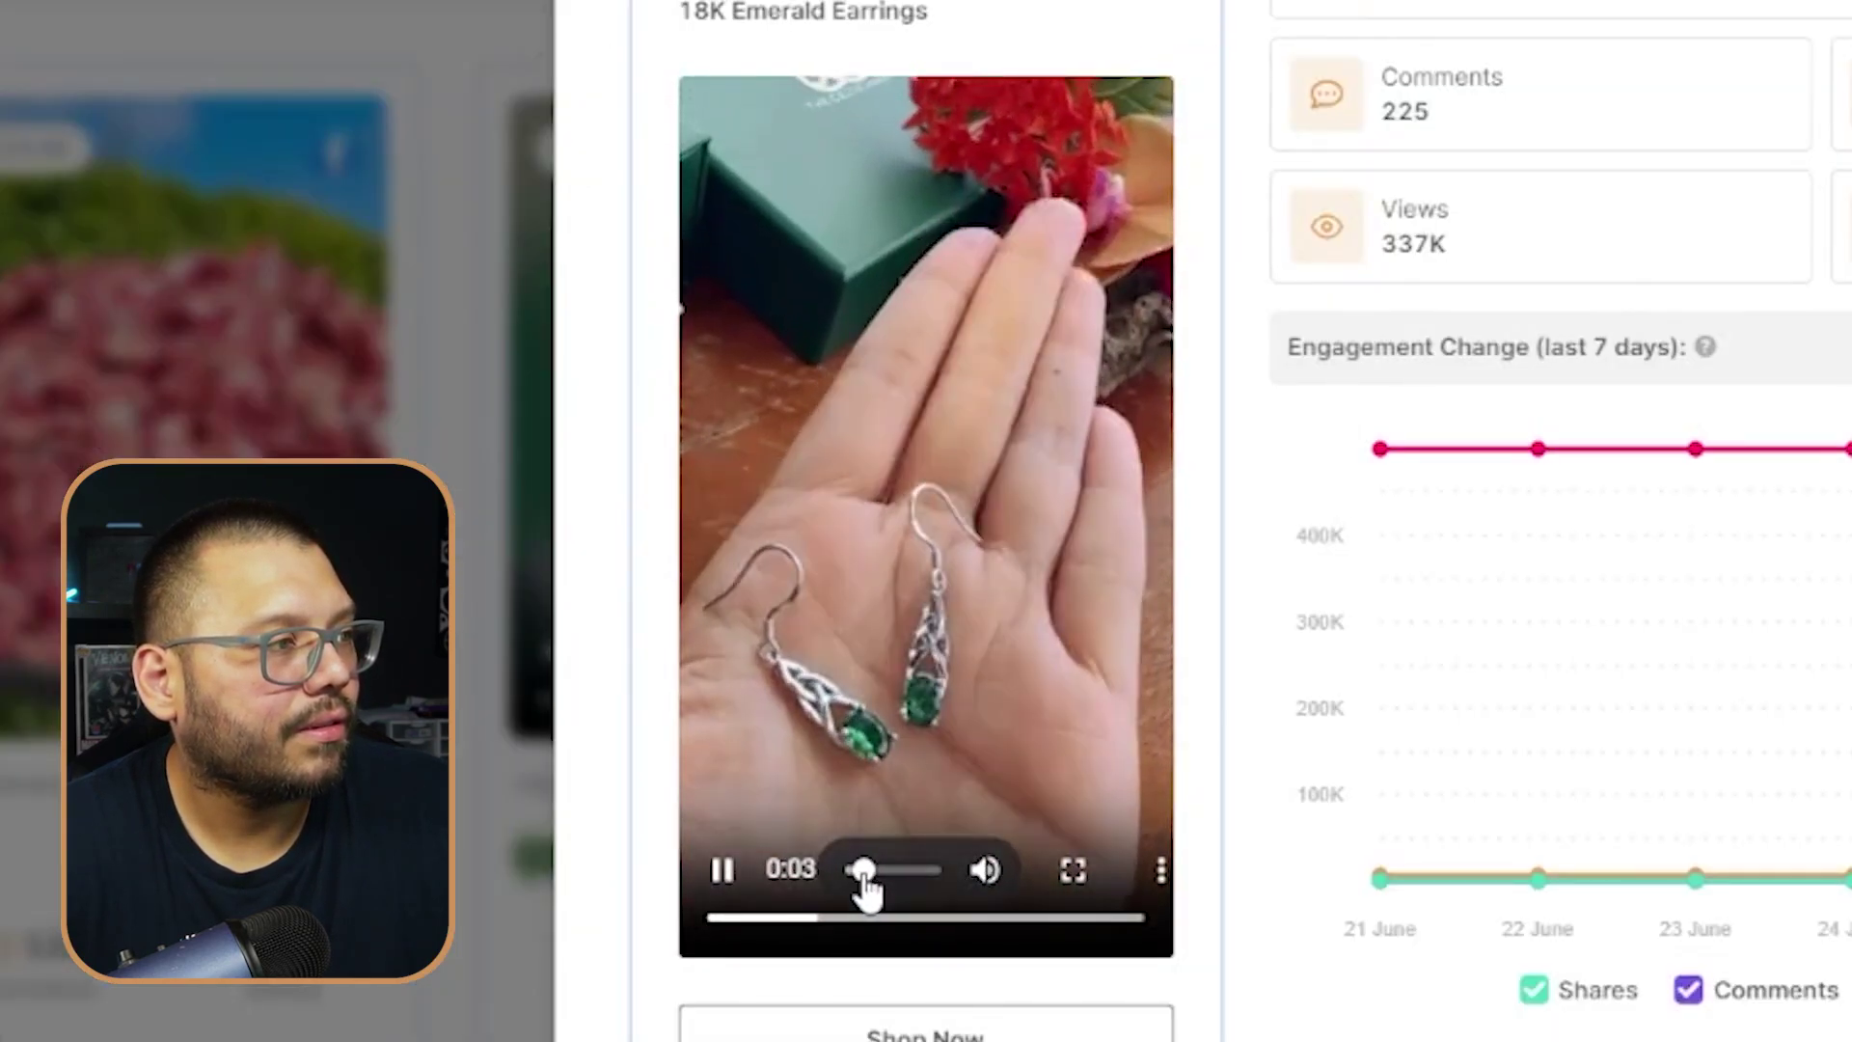
{"action": "left_click", "coordinate": [980, 872]}
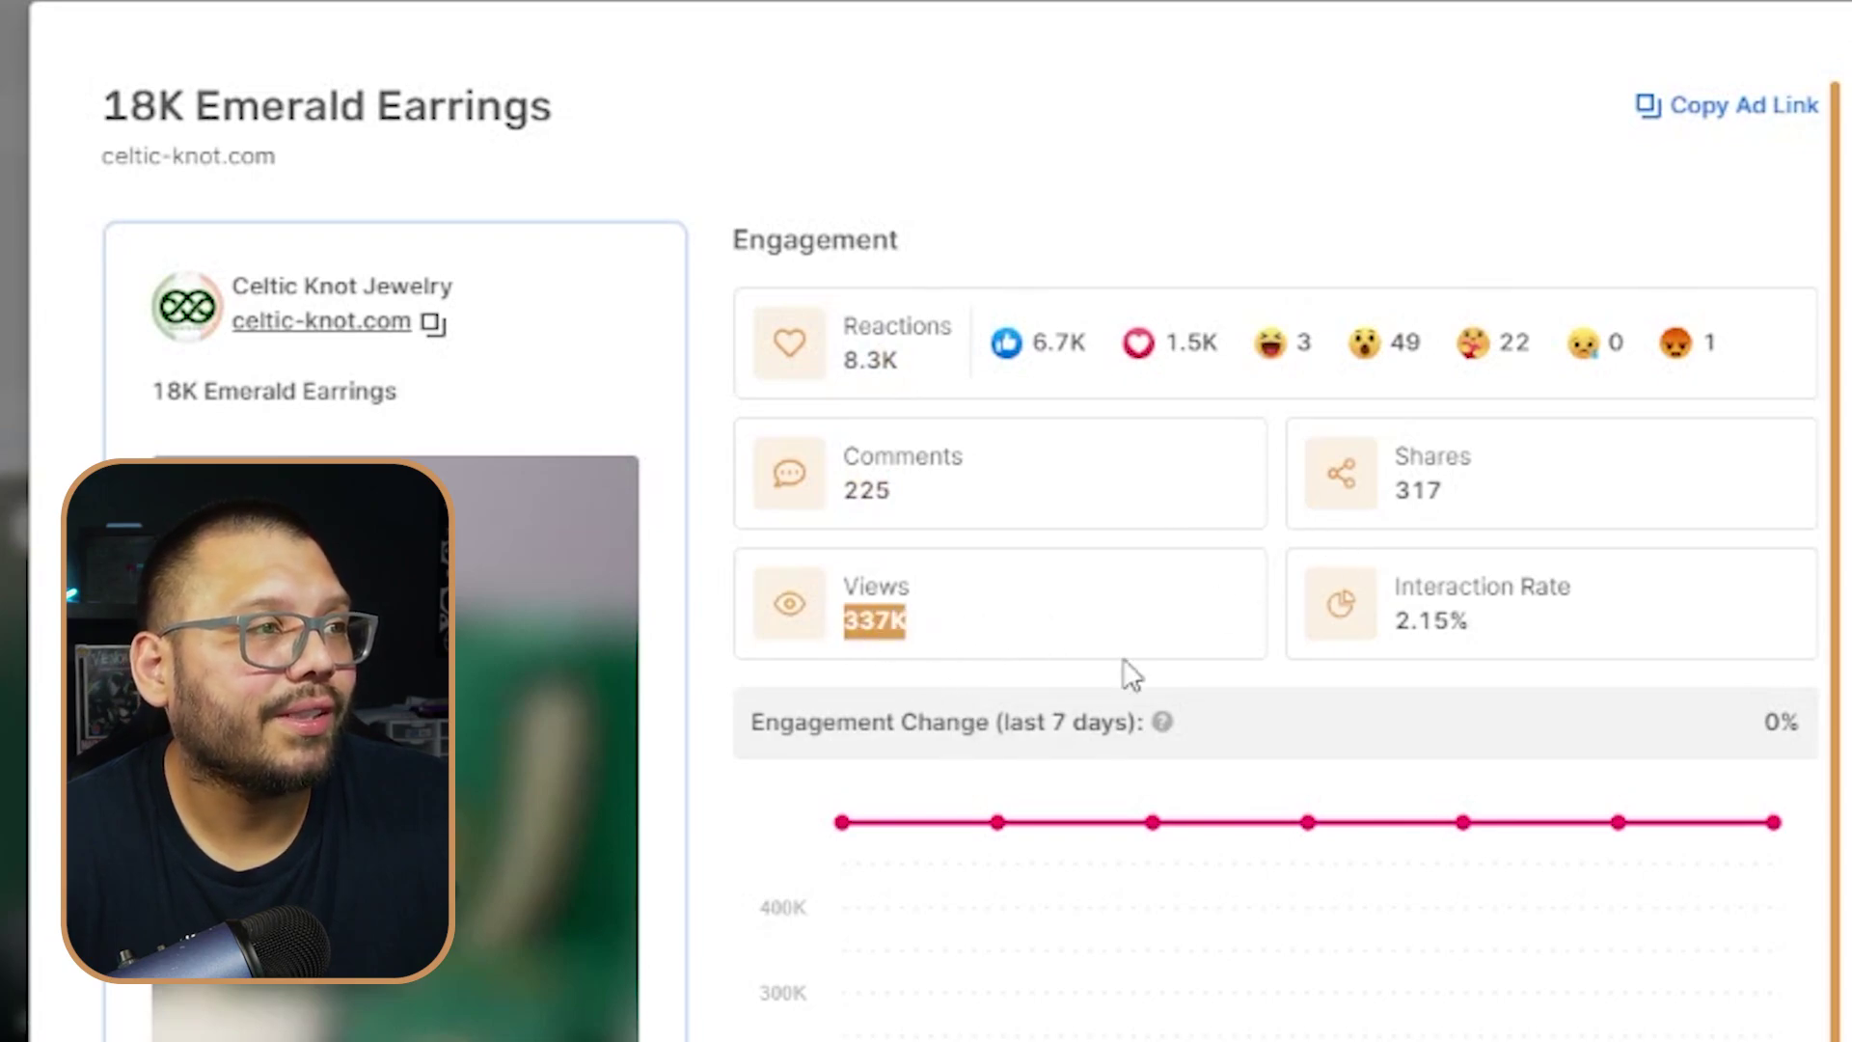
{"action": "mouse_move", "coordinate": [1165, 974]}
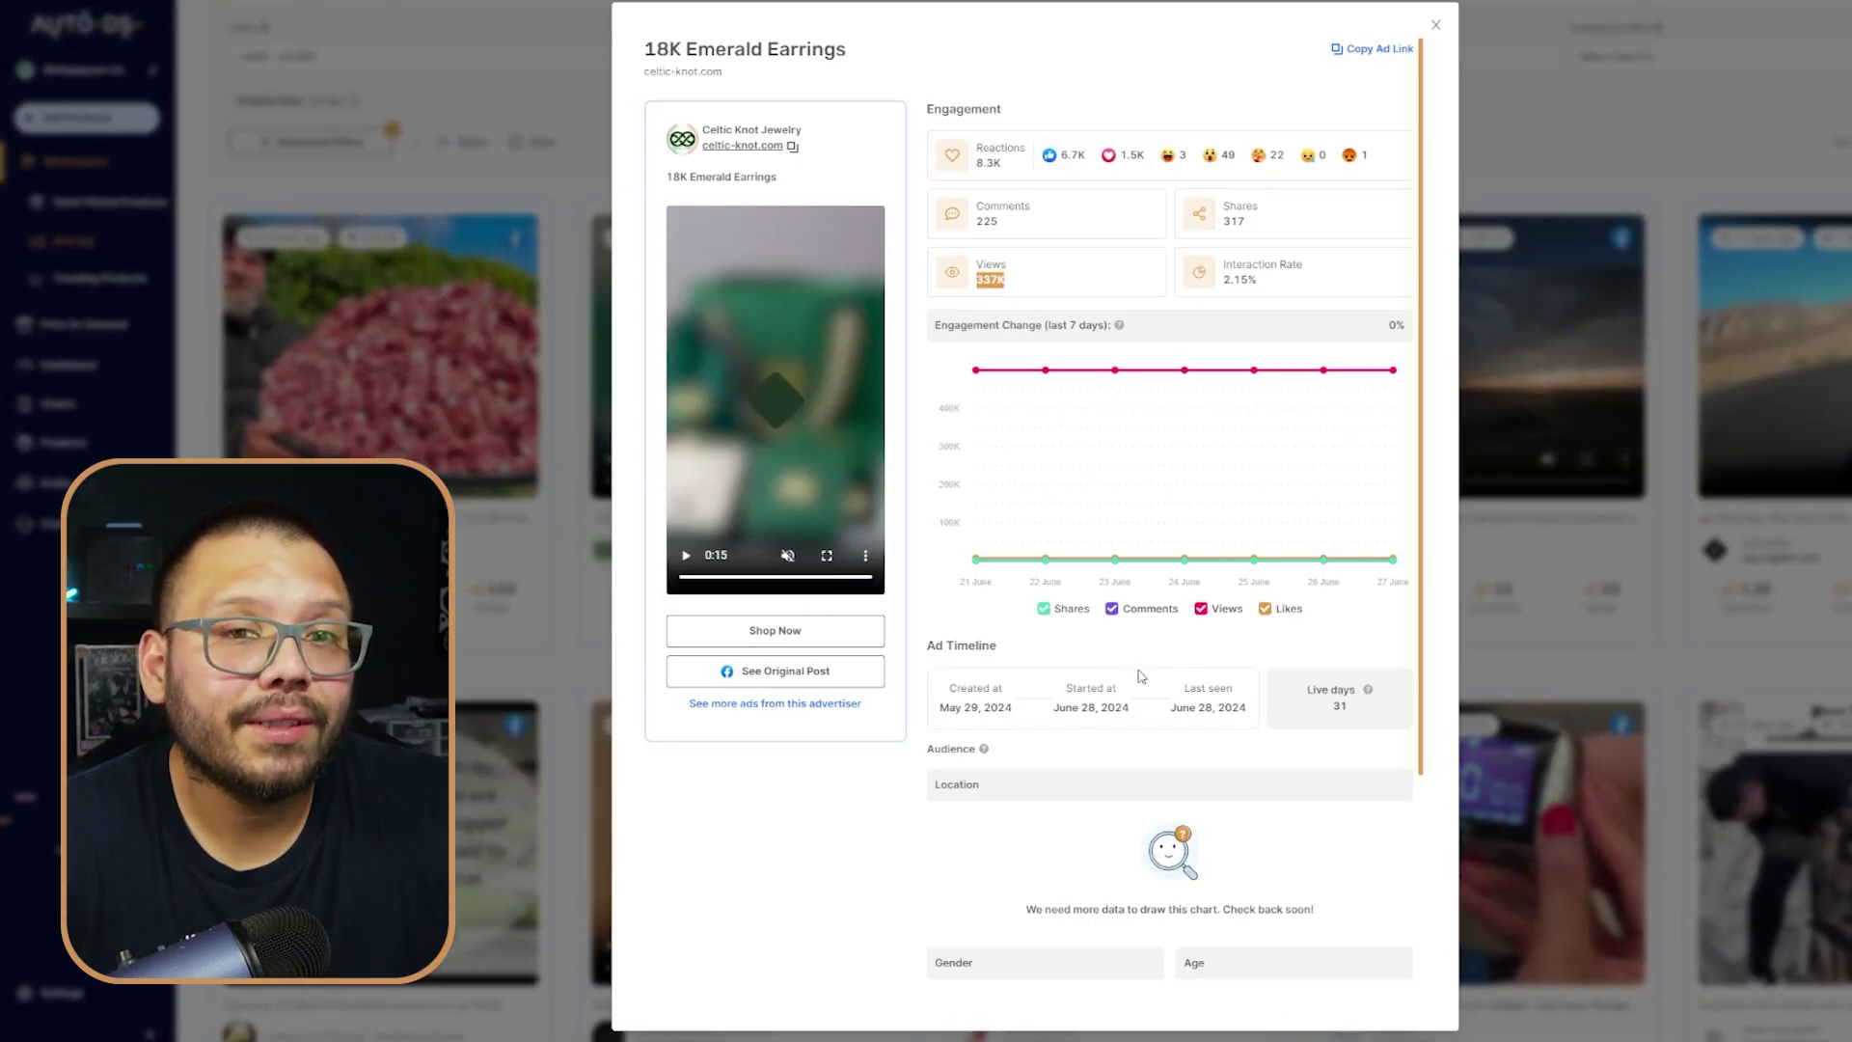
{"action": "scroll", "coordinate": [1141, 676], "scroll_direction": "down", "scroll_amount": 2}
{"action": "scroll", "coordinate": [1158, 661], "scroll_direction": "down", "scroll_amount": 2}
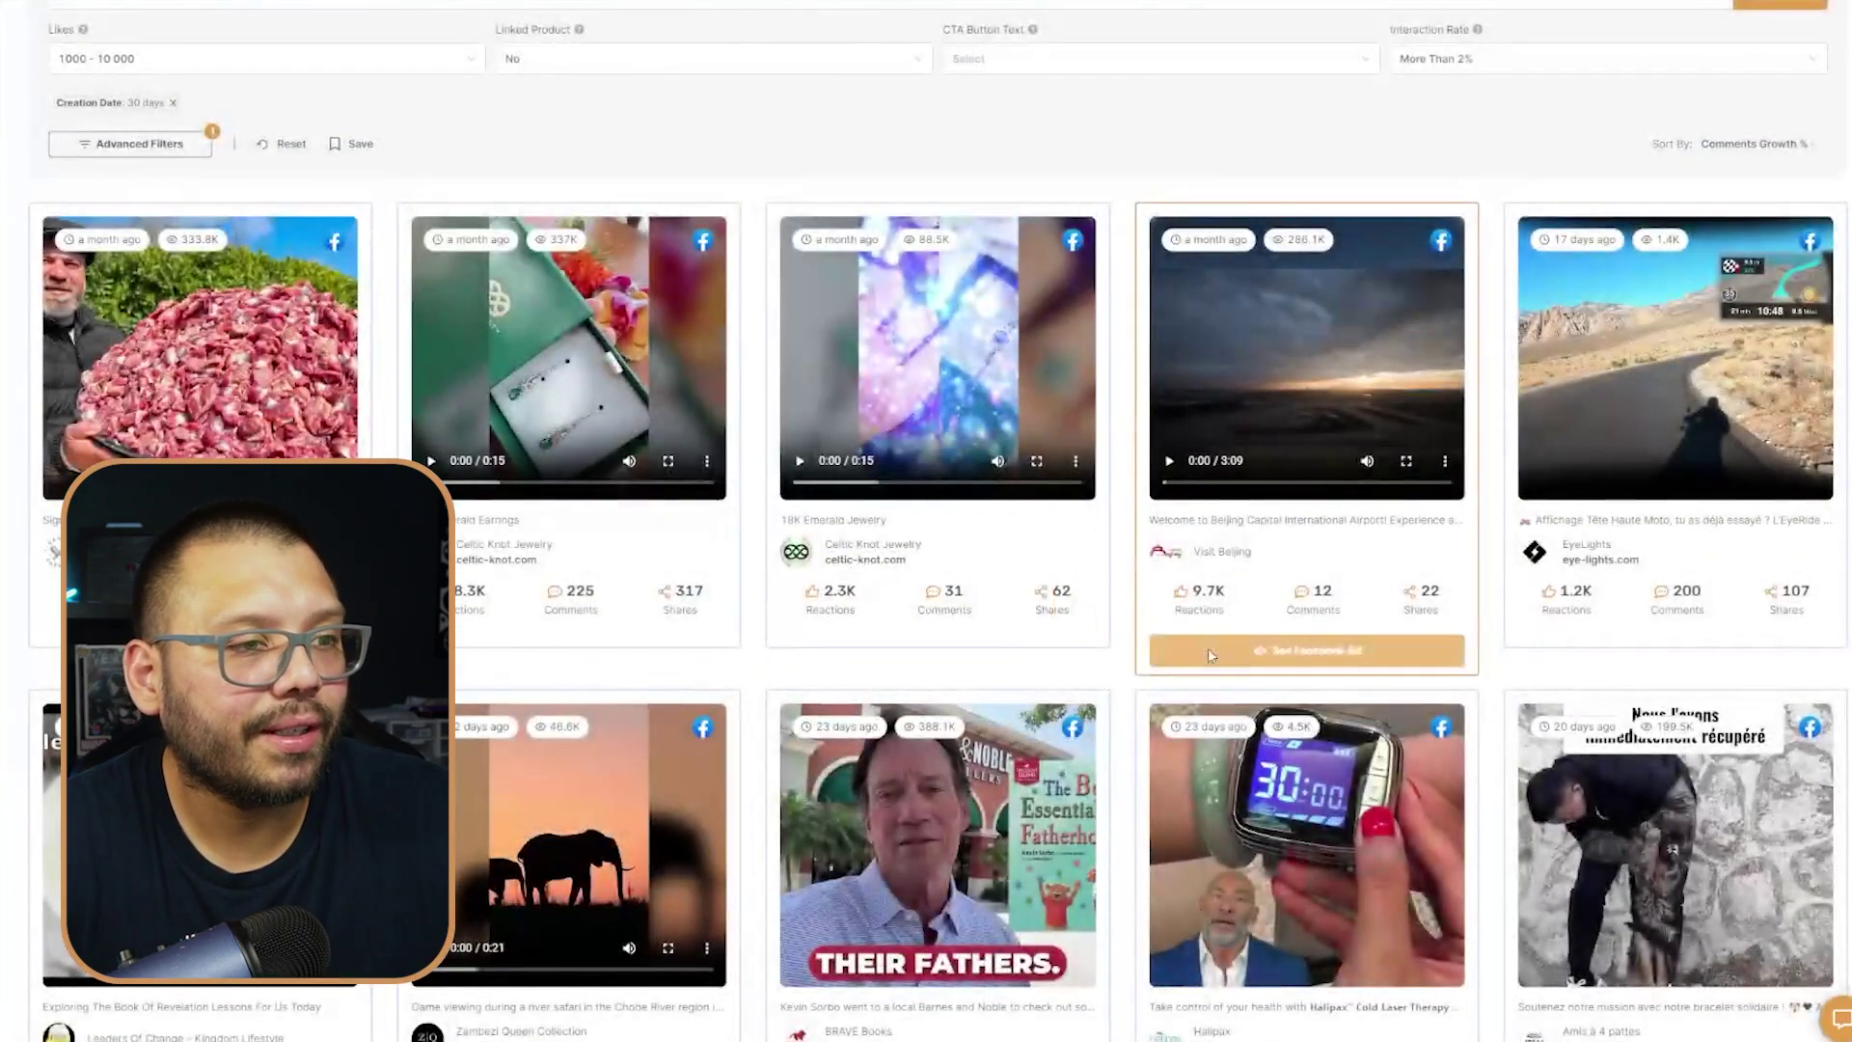
{"action": "scroll", "coordinate": [1386, 789], "scroll_direction": "down", "scroll_amount": 2}
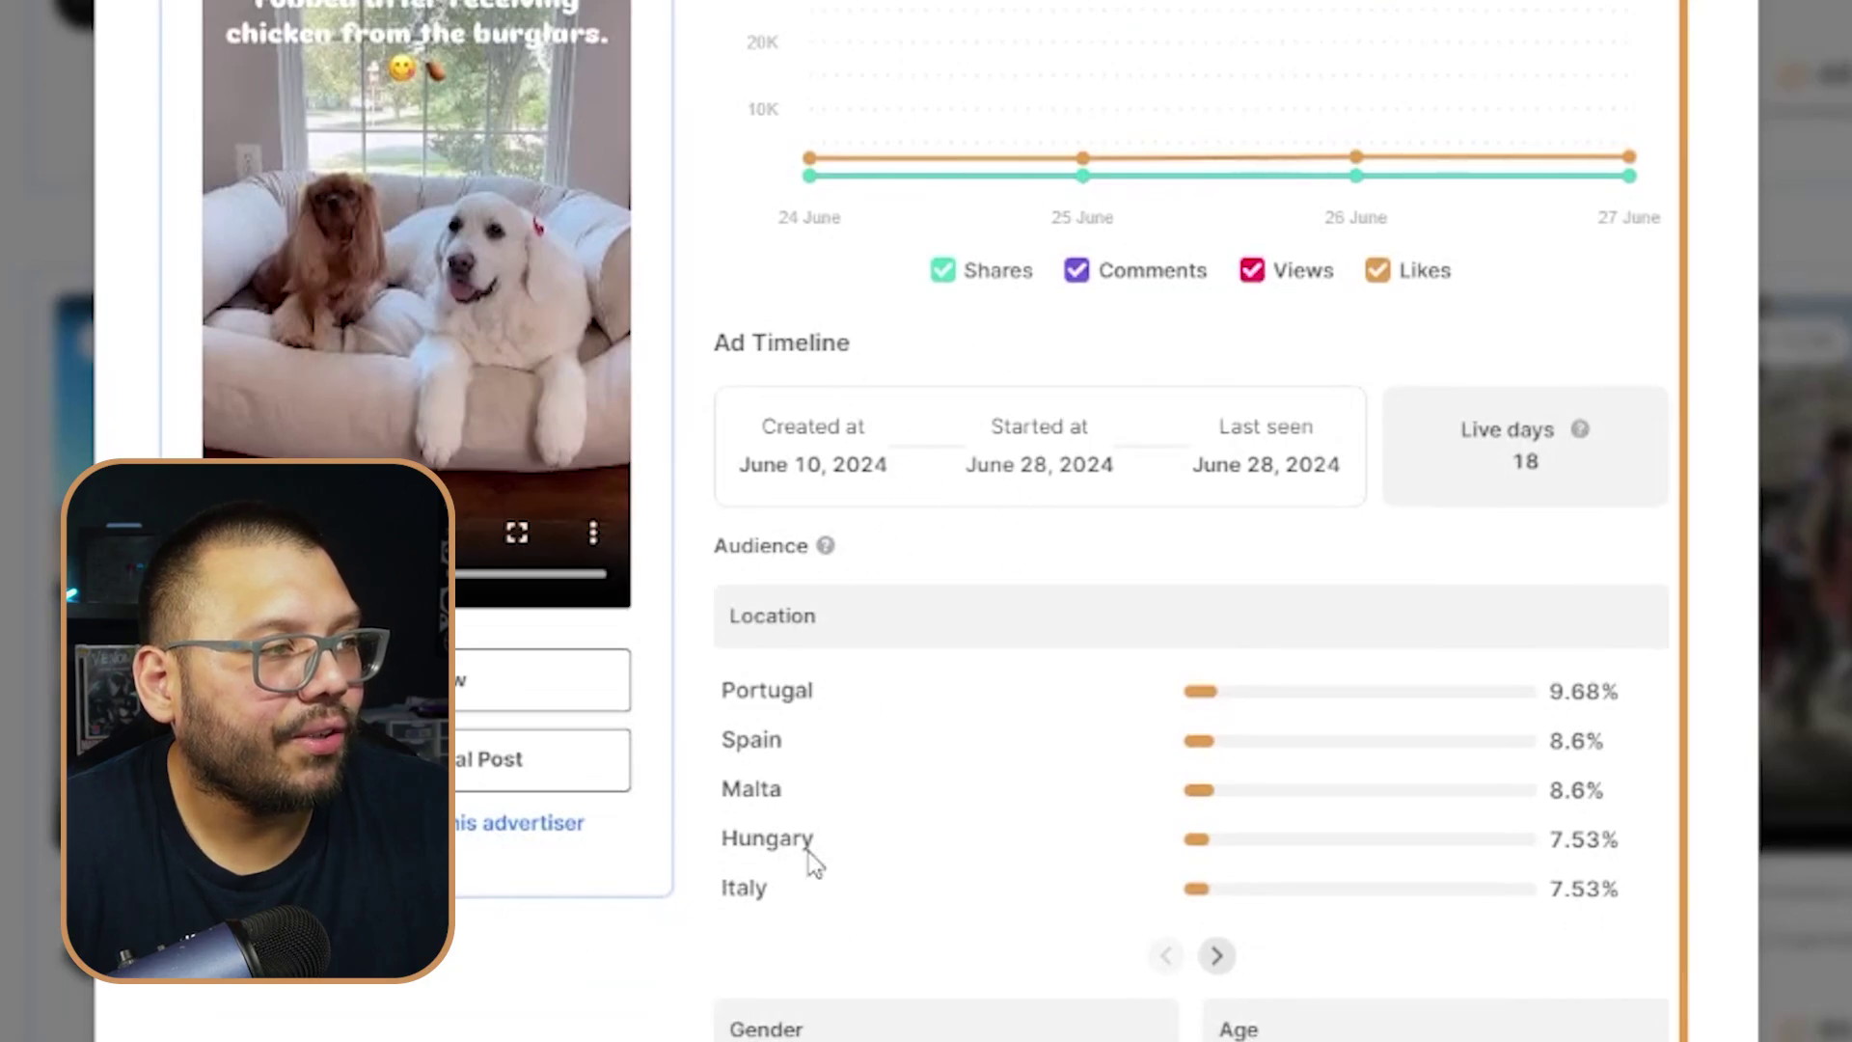
Scroll to the Snoozer dog ad's audience charts and review locations from Spain to Italy
{"action": "scroll", "coordinate": [1022, 872], "scroll_direction": "down", "scroll_amount": 2}
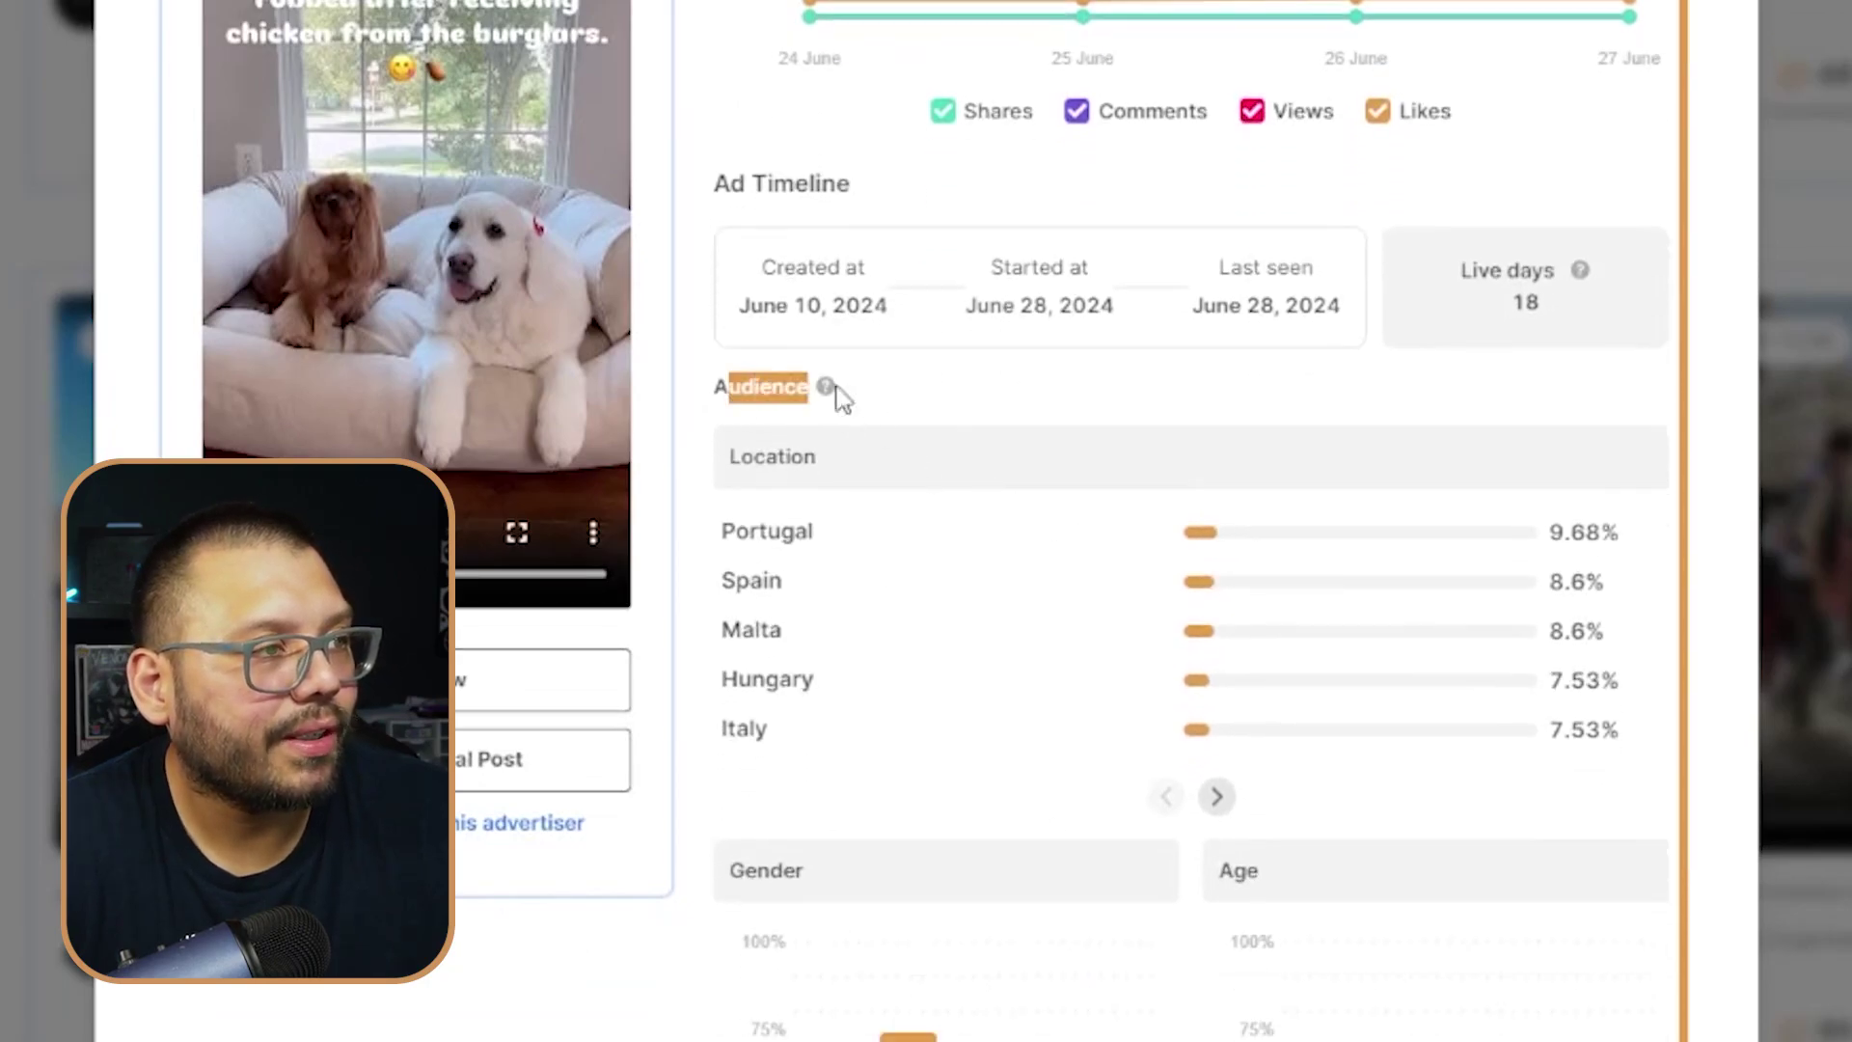
{"action": "scroll", "coordinate": [1144, 479], "scroll_direction": "down", "scroll_amount": 2}
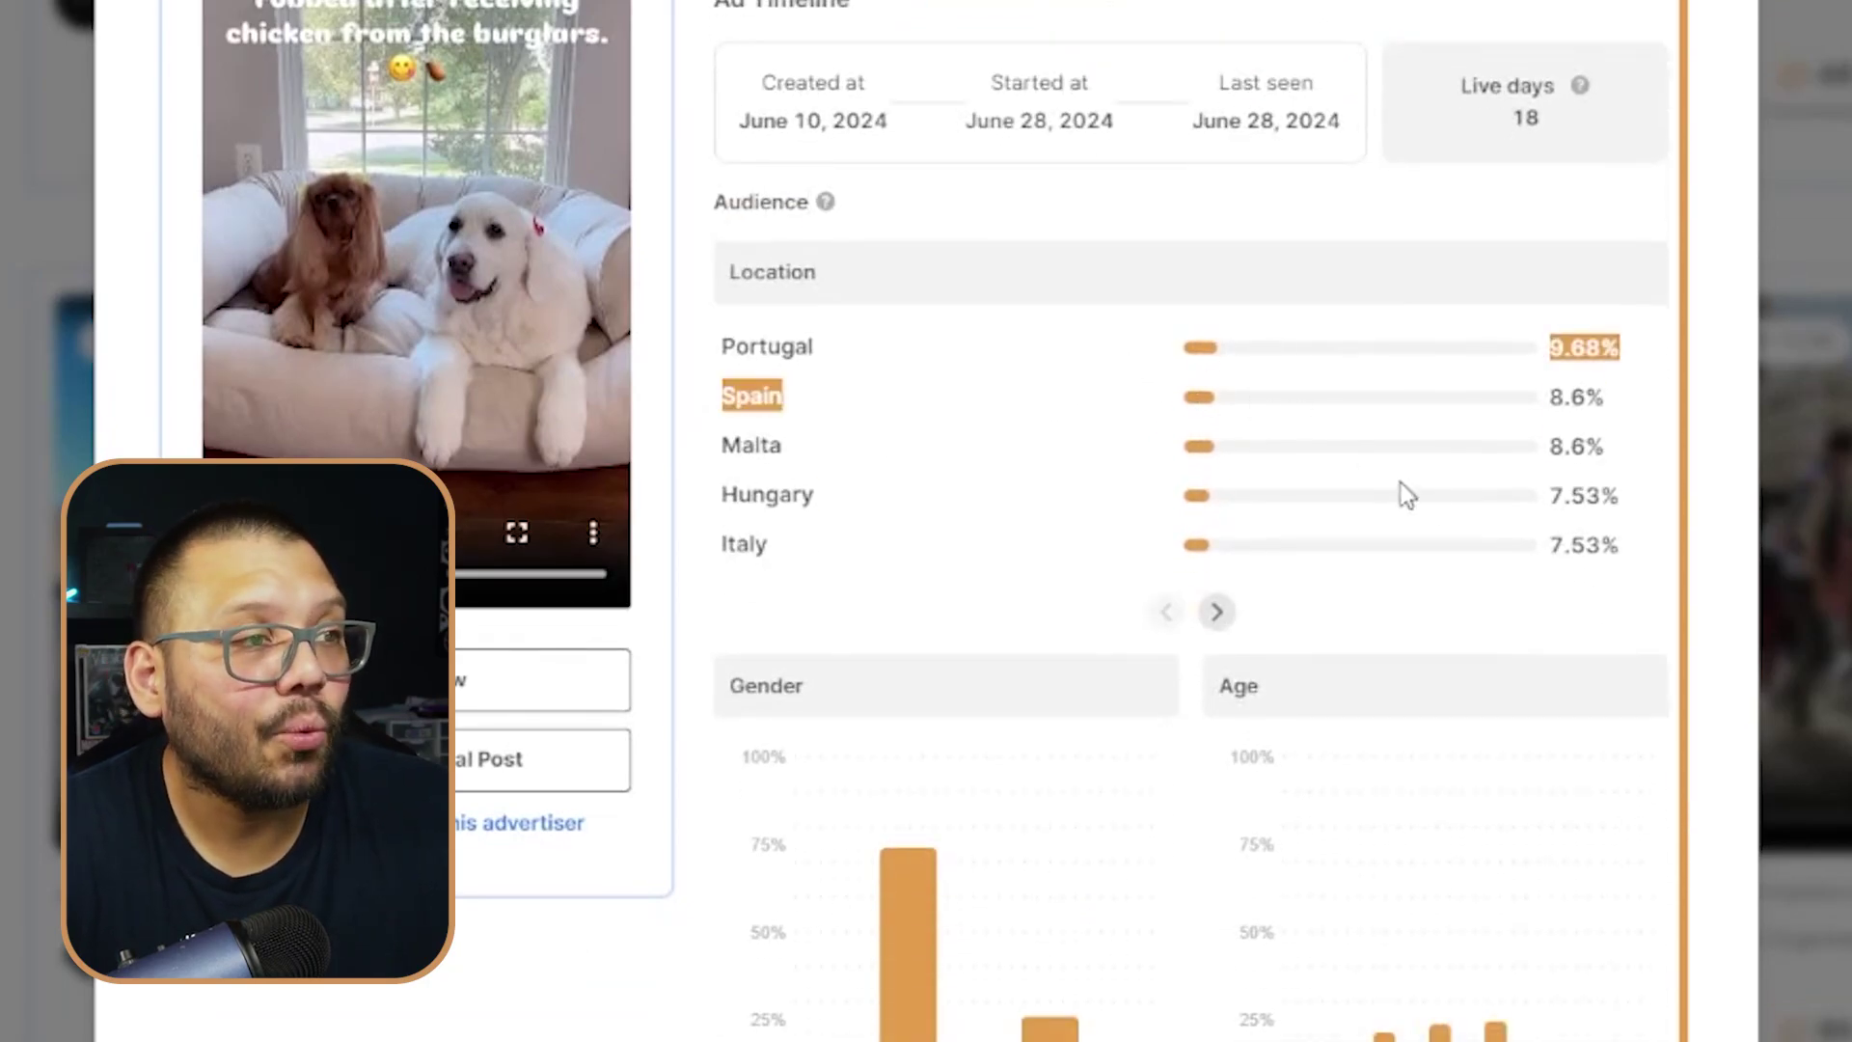
{"action": "left_click_drag", "start_coordinate": [1400, 481], "coordinate": [1625, 624]}
{"action": "left_click", "coordinate": [1595, 576]}
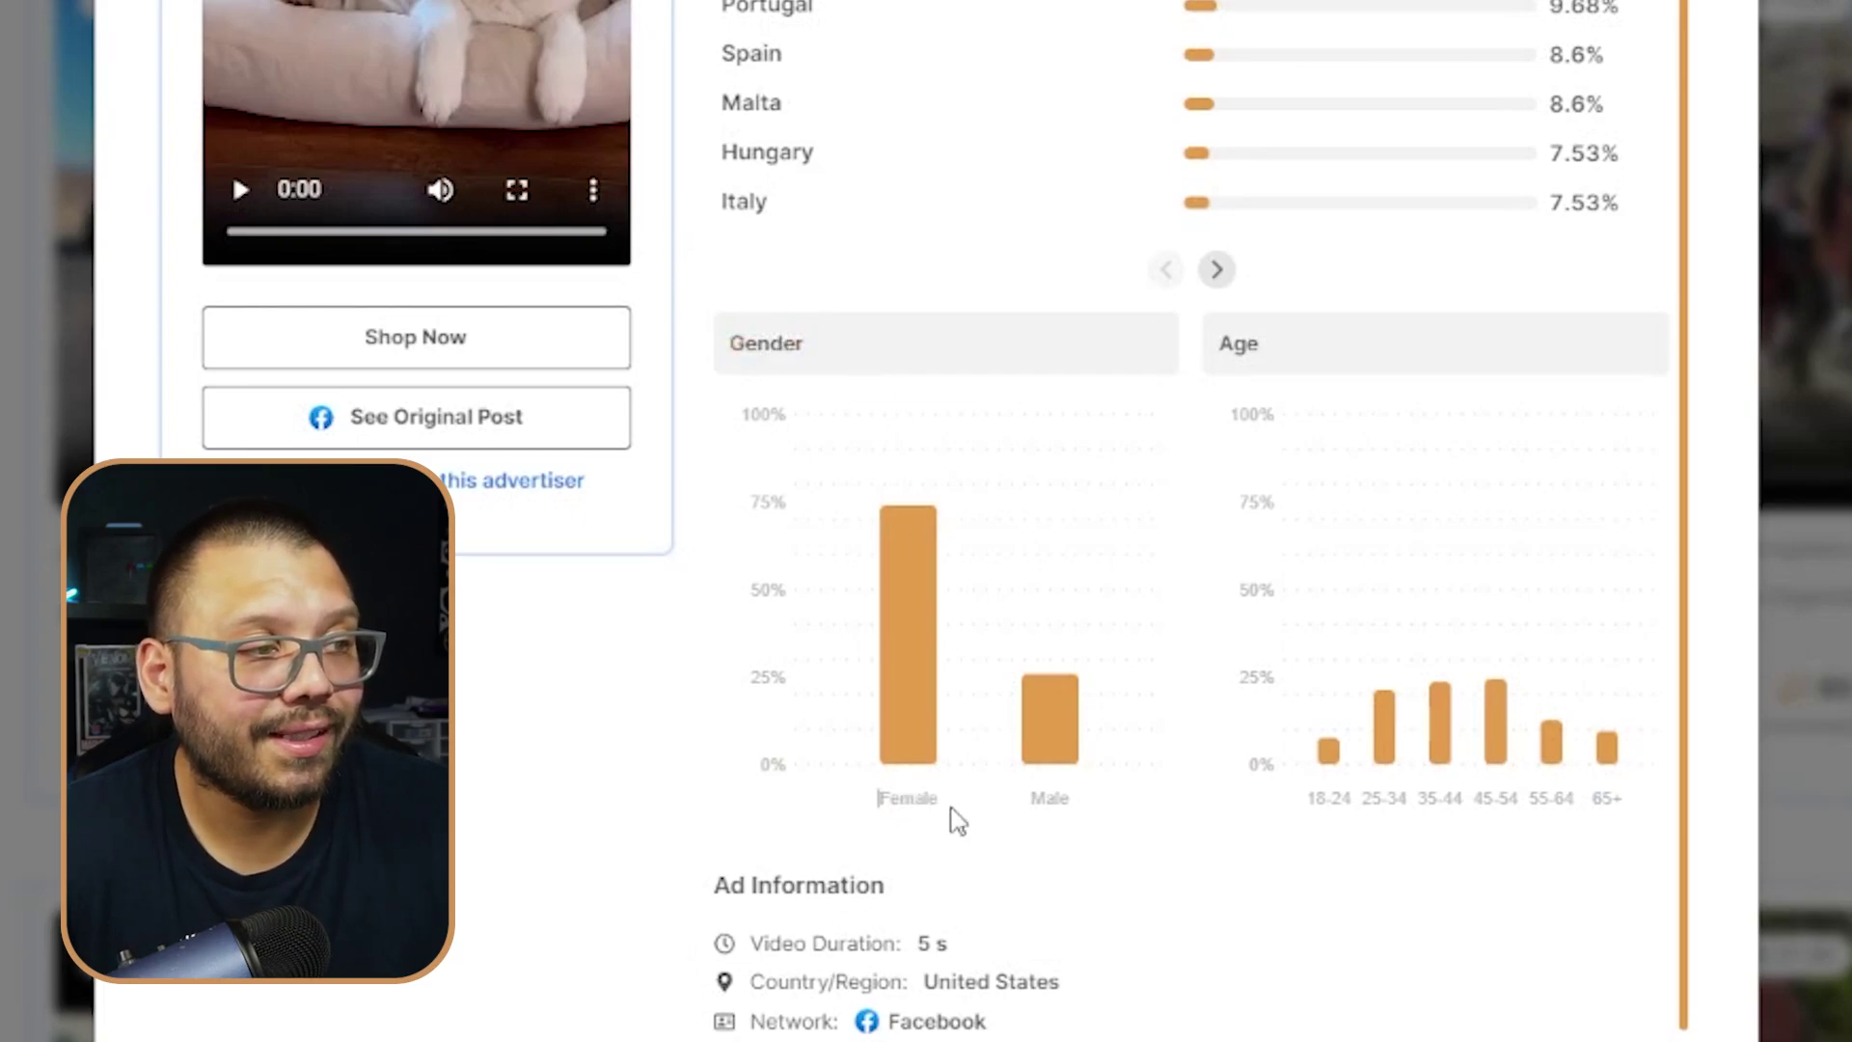
{"action": "mouse_move", "coordinate": [908, 522]}
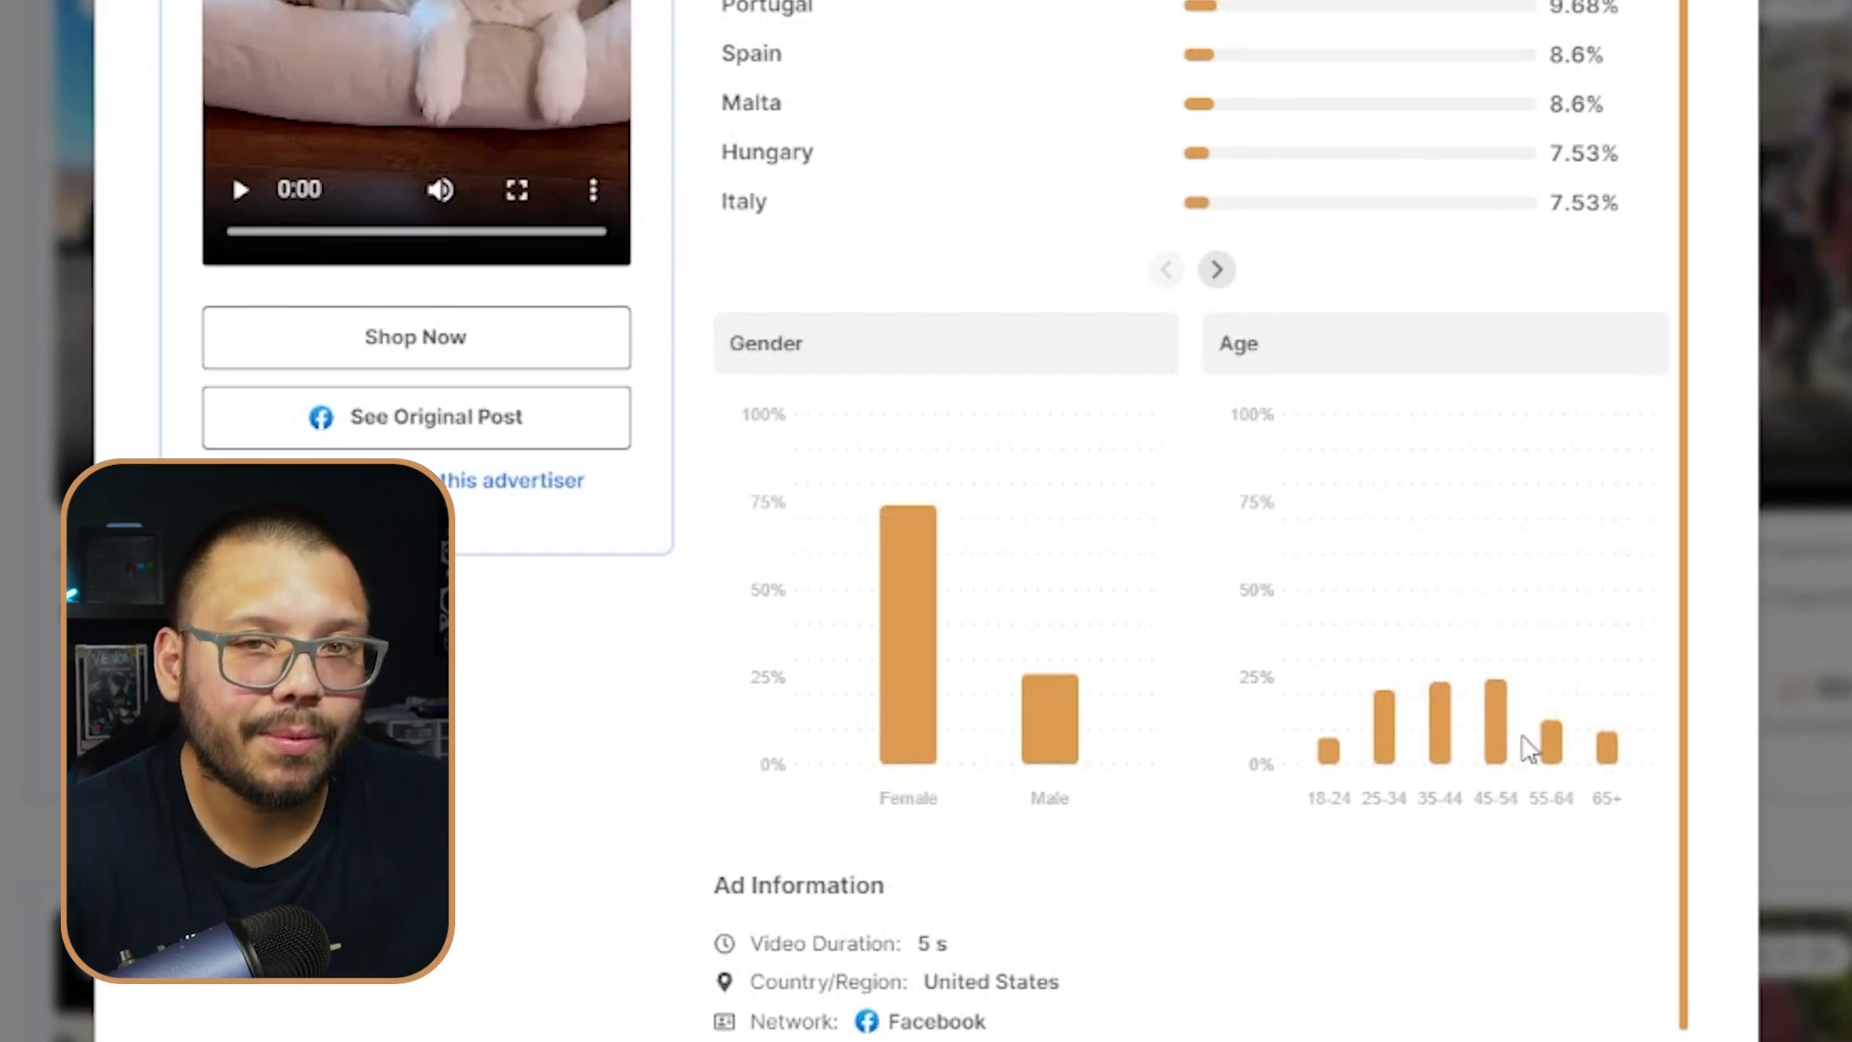
{"action": "scroll", "coordinate": [730, 444], "scroll_direction": "up", "scroll_amount": 8}
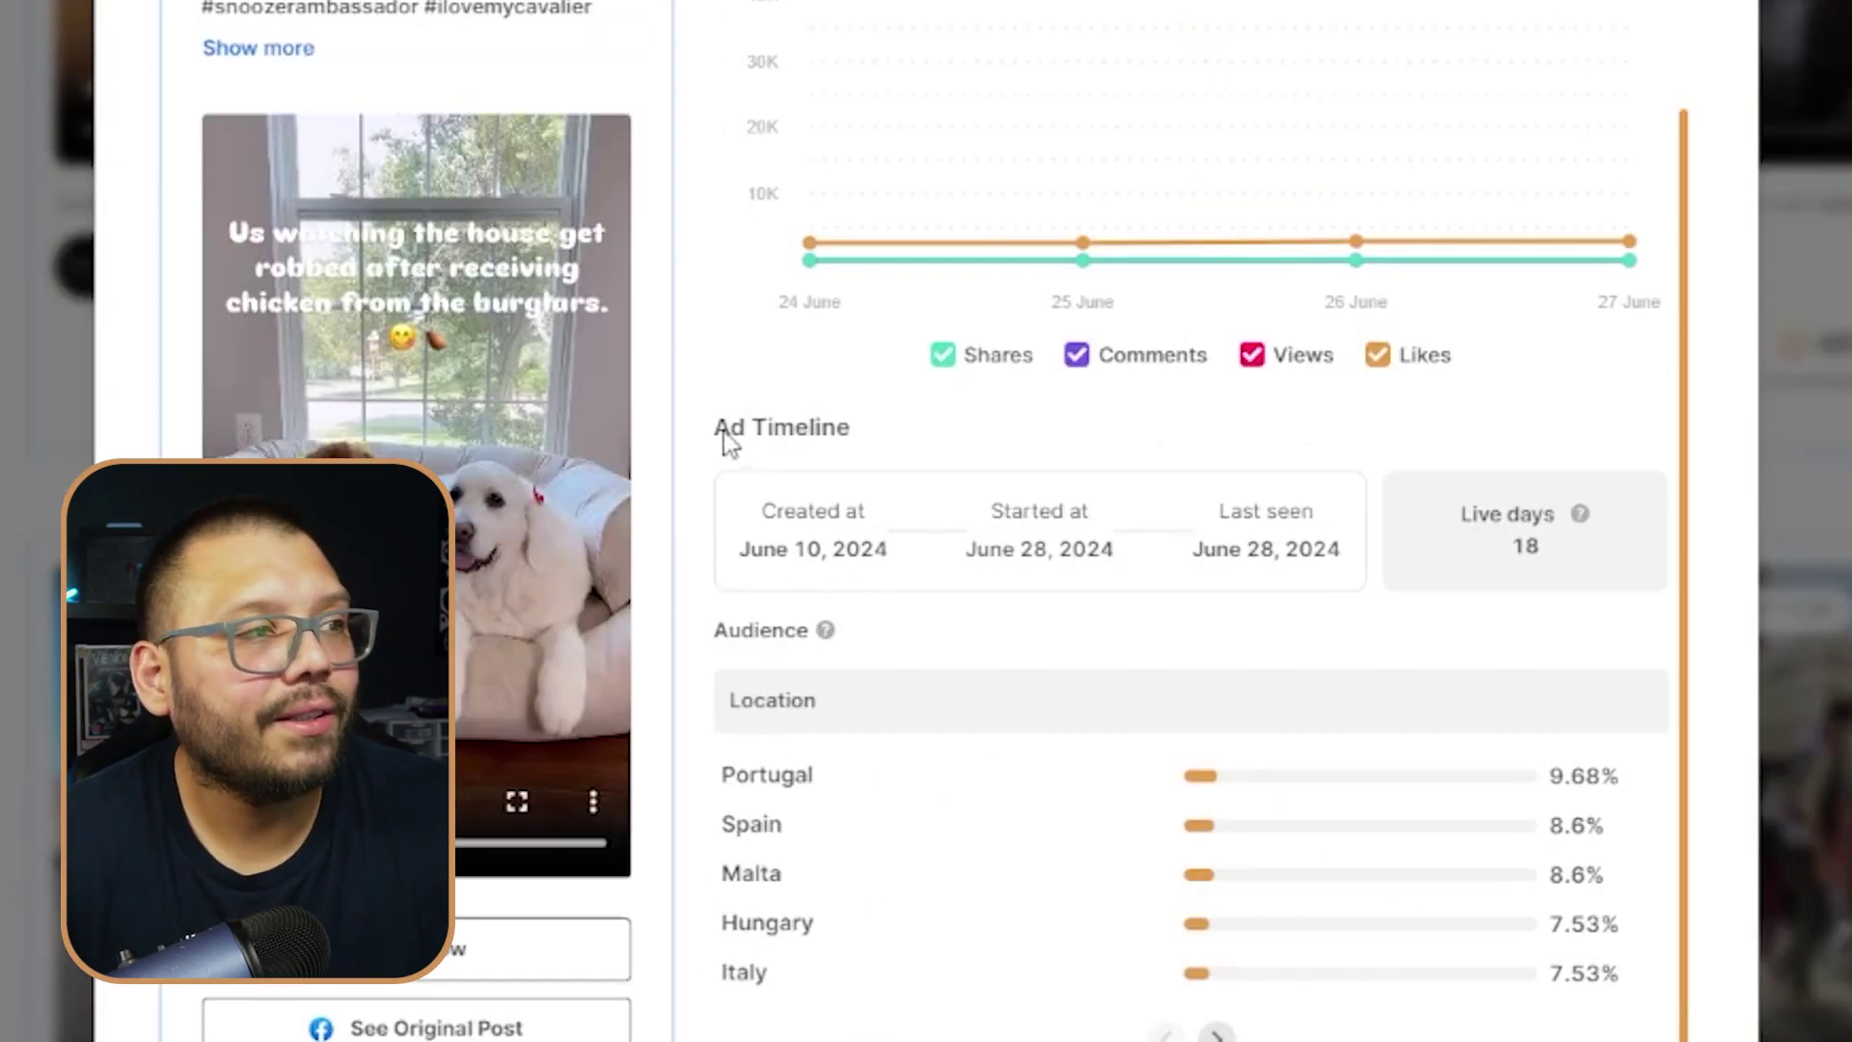